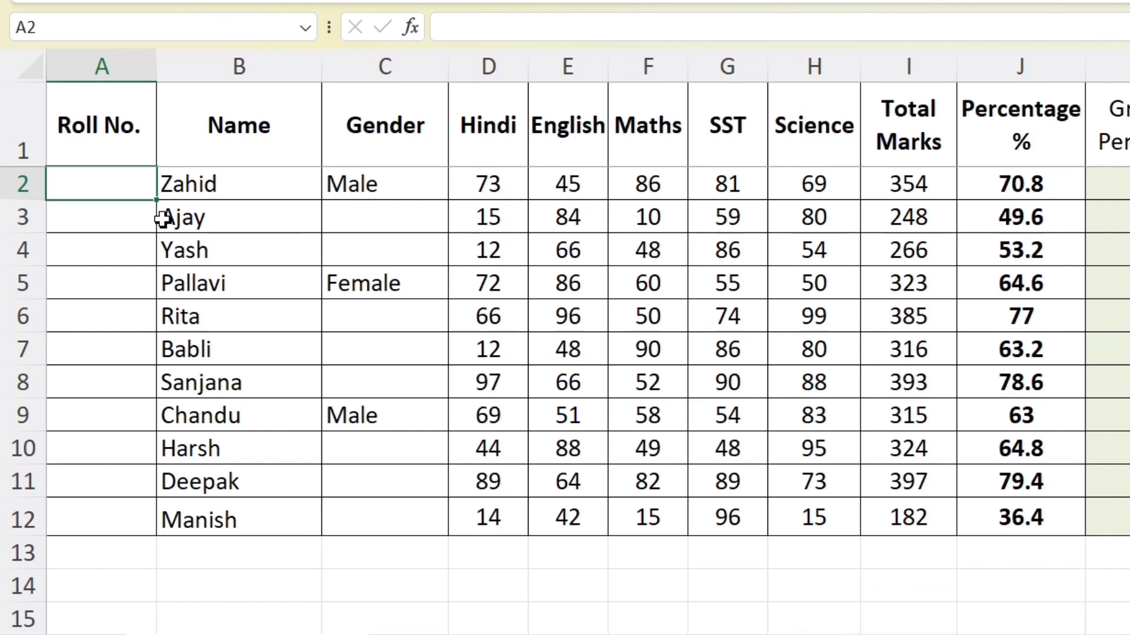
# - Fill the Roll No. column with serial numbers by entering =SEQUENCE(11) in cell A2
pyautogui.write('=')
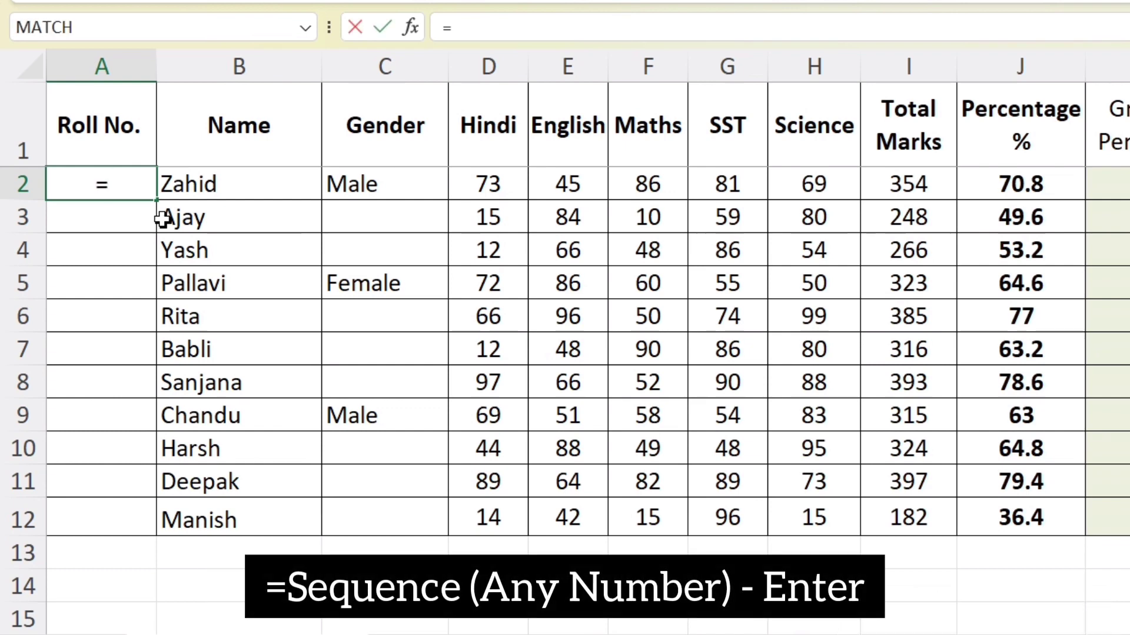
pyautogui.write('seq')
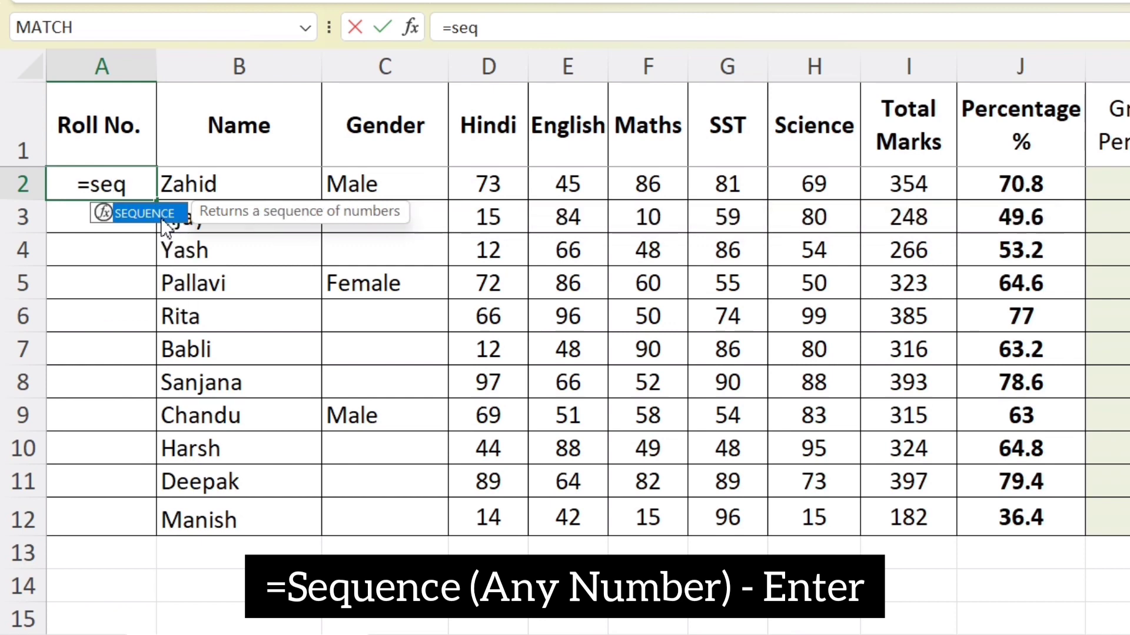
pyautogui.doubleClick(161, 213)
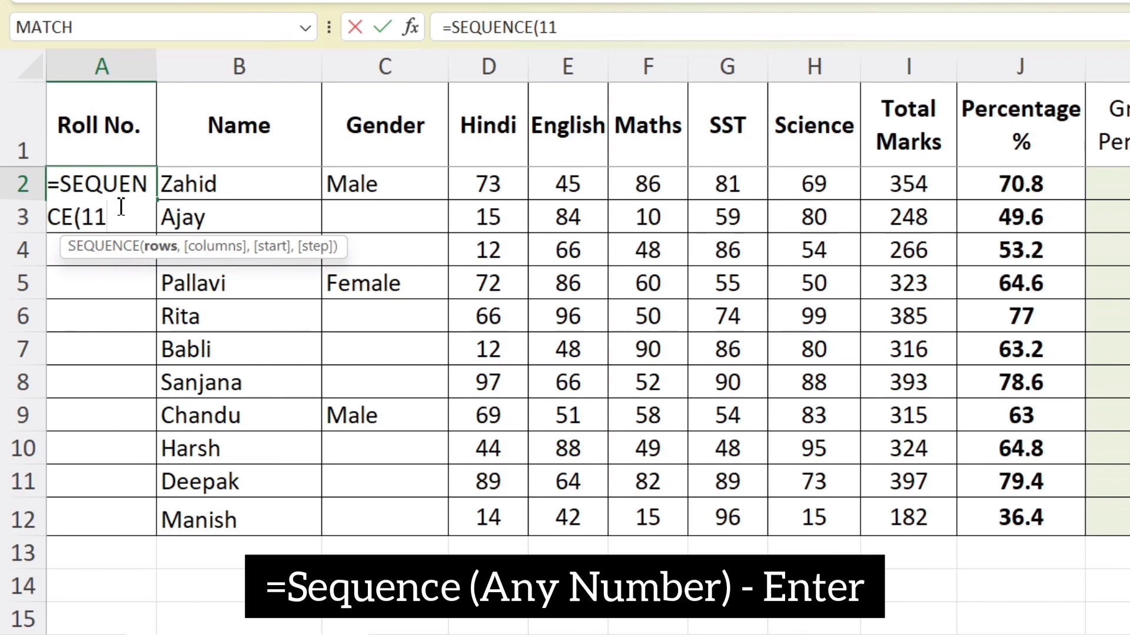
pyautogui.write(')')
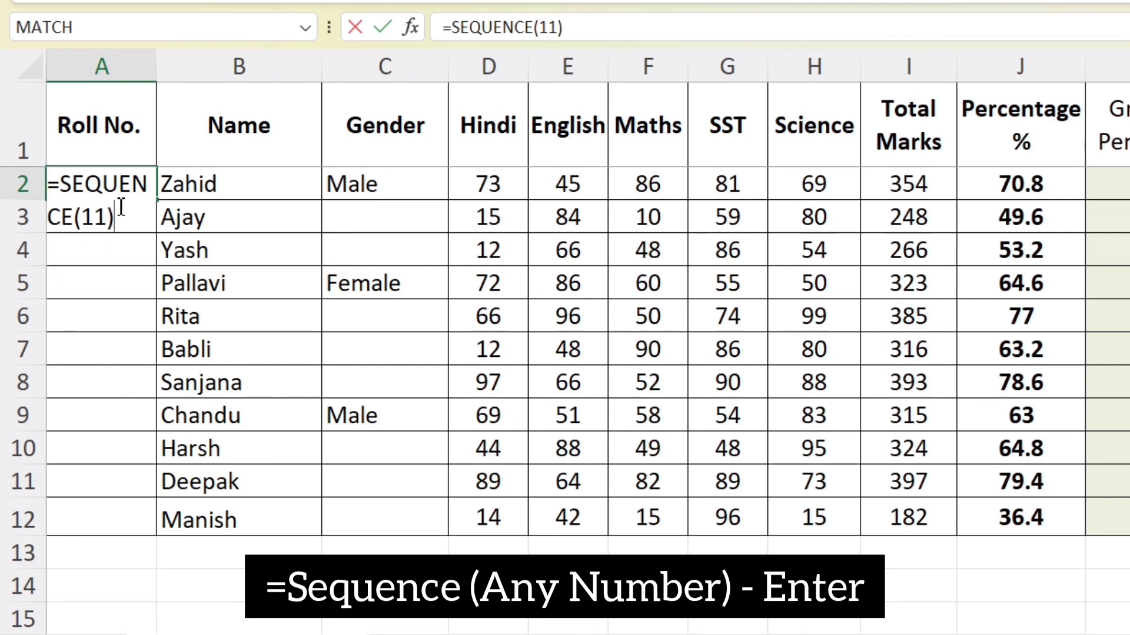
pyautogui.press('Return')
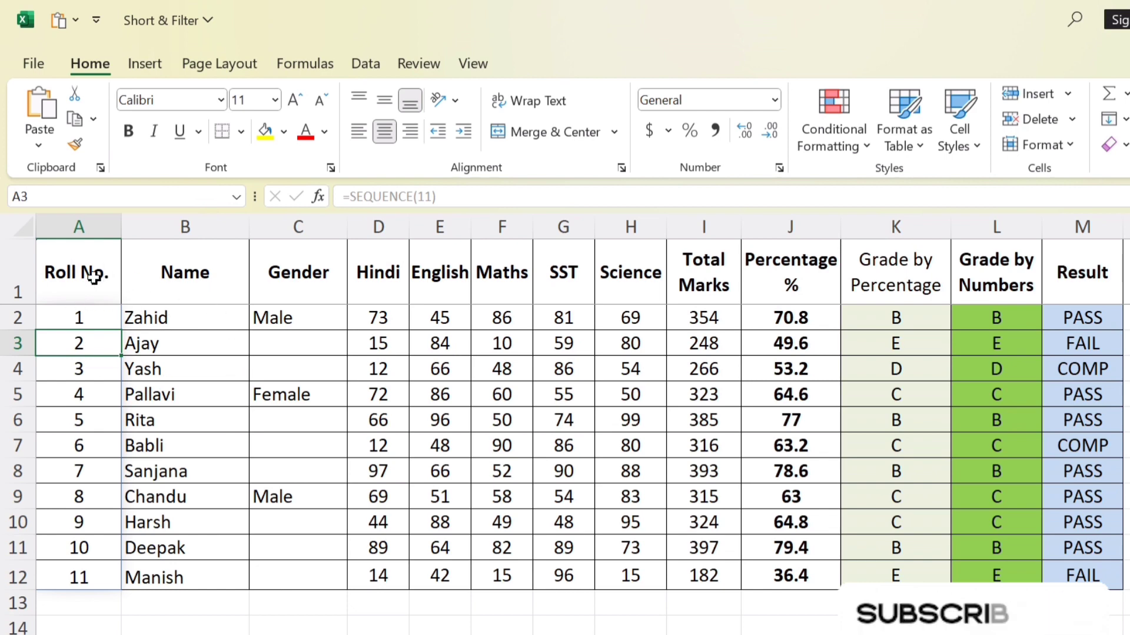
pyautogui.click(120, 272)
pyautogui.moveTo(122, 272); pyautogui.dragTo(1071, 272)
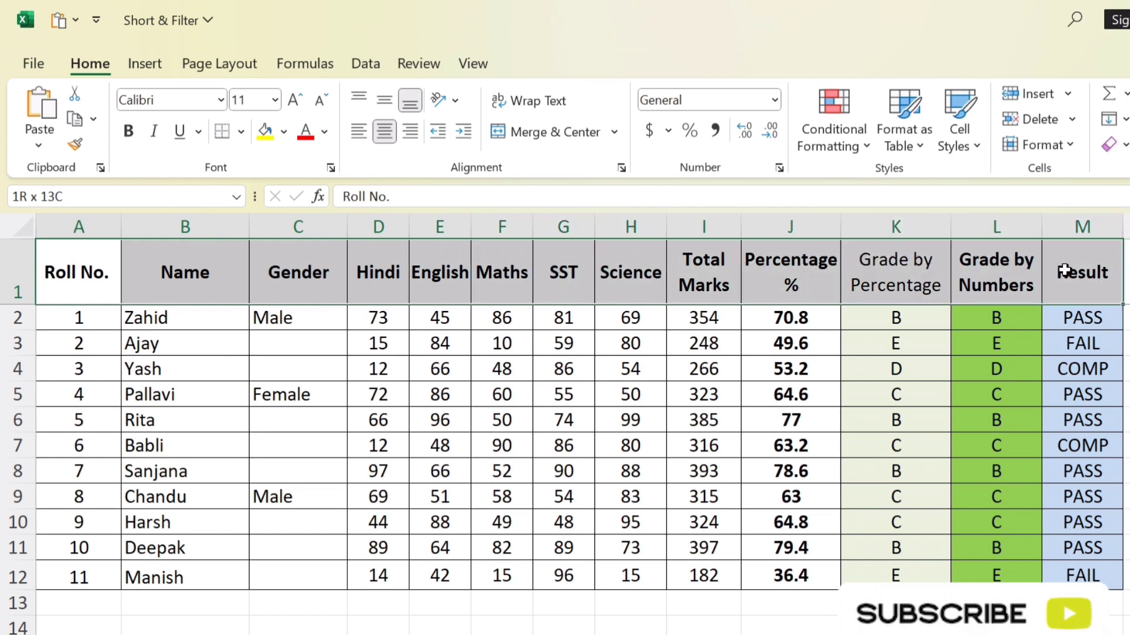
pyautogui.moveTo(88, 270); pyautogui.dragTo(1084, 274)
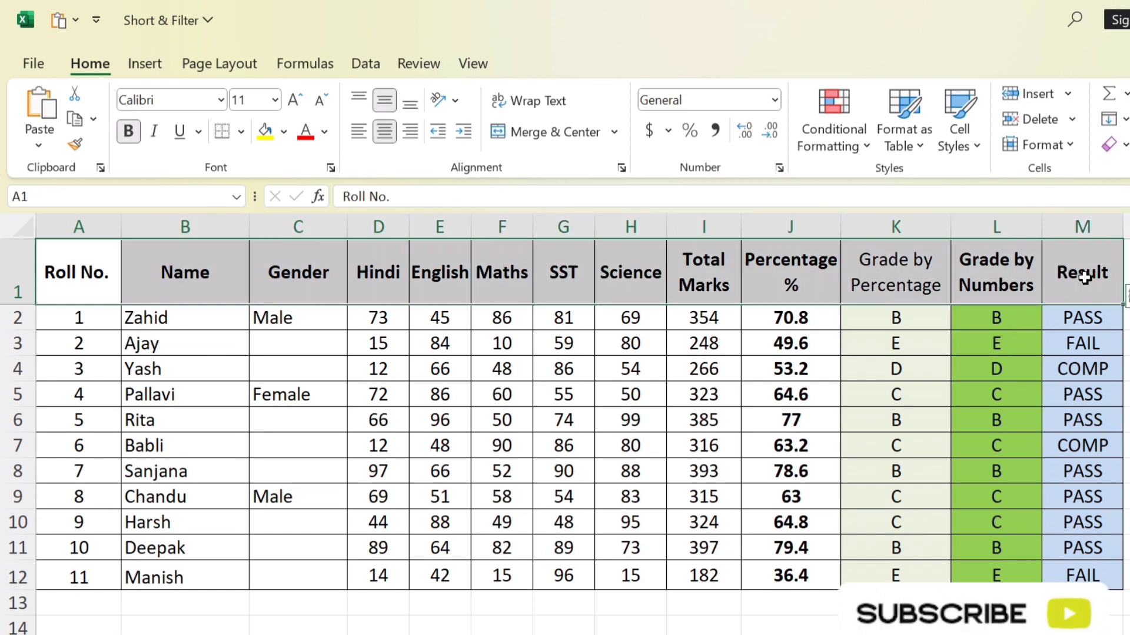
pyautogui.click(74, 261)
pyautogui.moveTo(74, 261); pyautogui.dragTo(1071, 273)
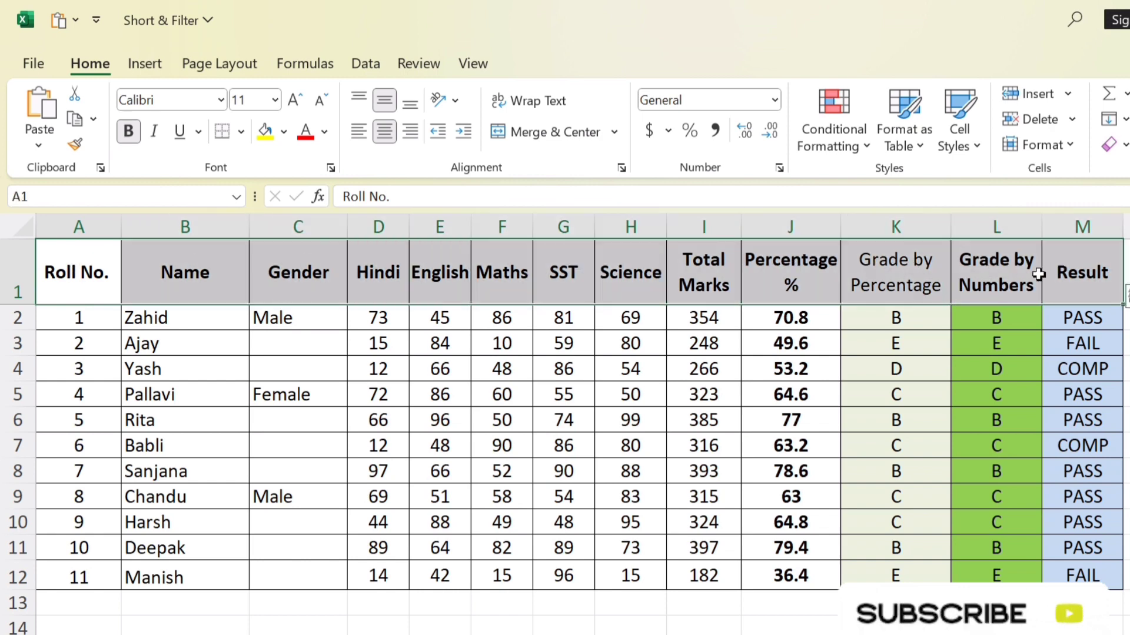
# - Fill the header row cells A1:M1, from Roll No. to Result, with the standard yellow color
pyautogui.click(68, 278)
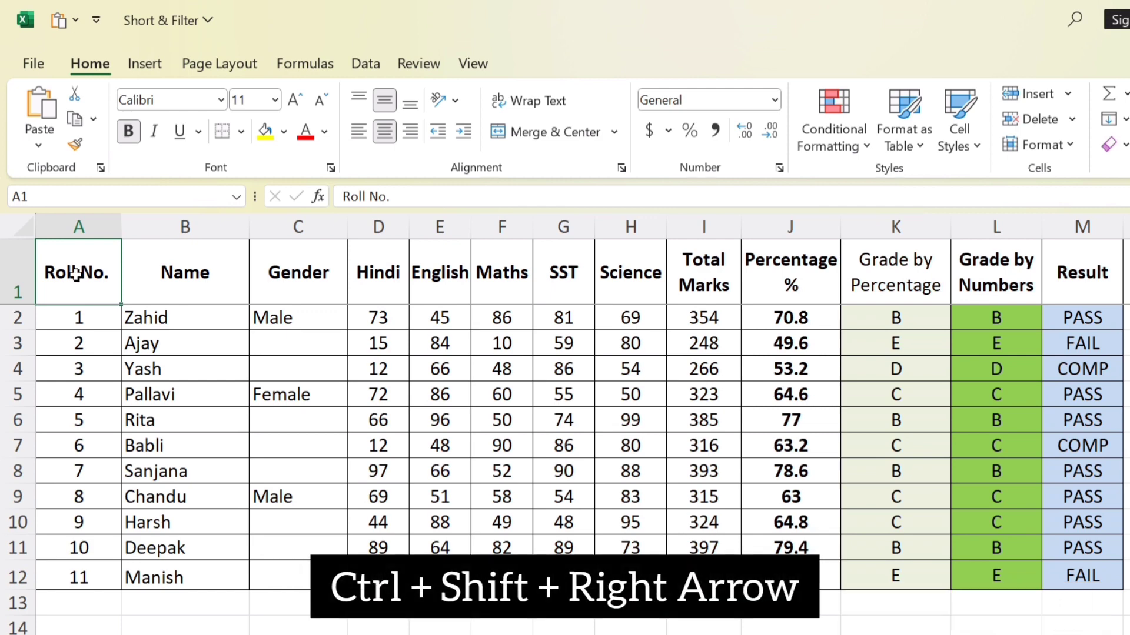
pyautogui.hotkey('ctrl', 'shift', 'Right')
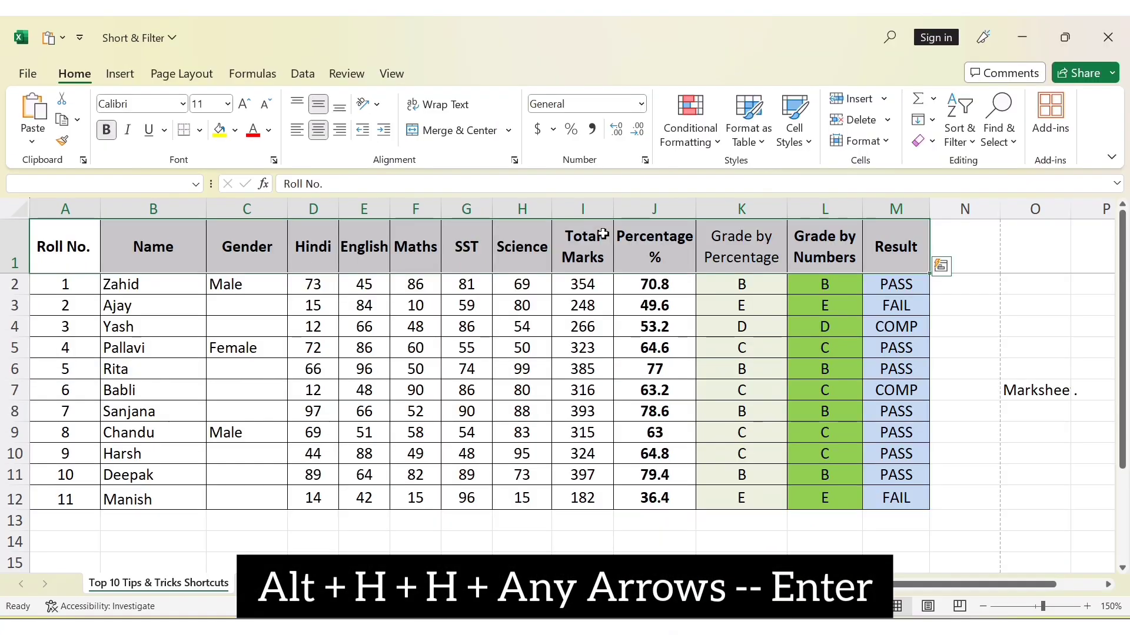
pyautogui.press('alt')
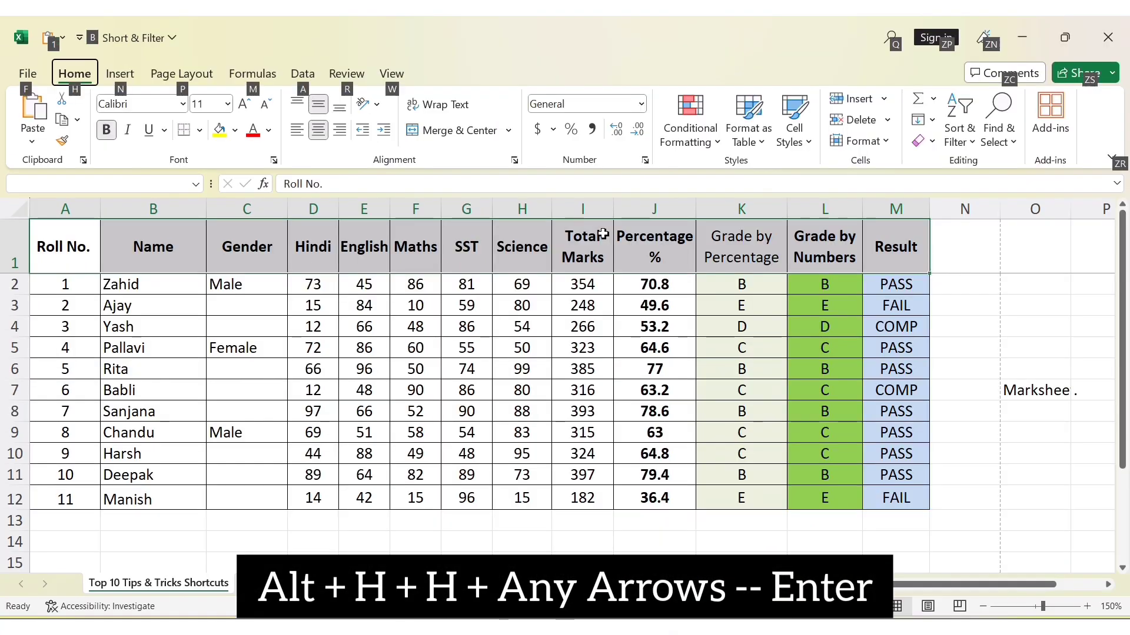
pyautogui.press('h')
pyautogui.press('h')
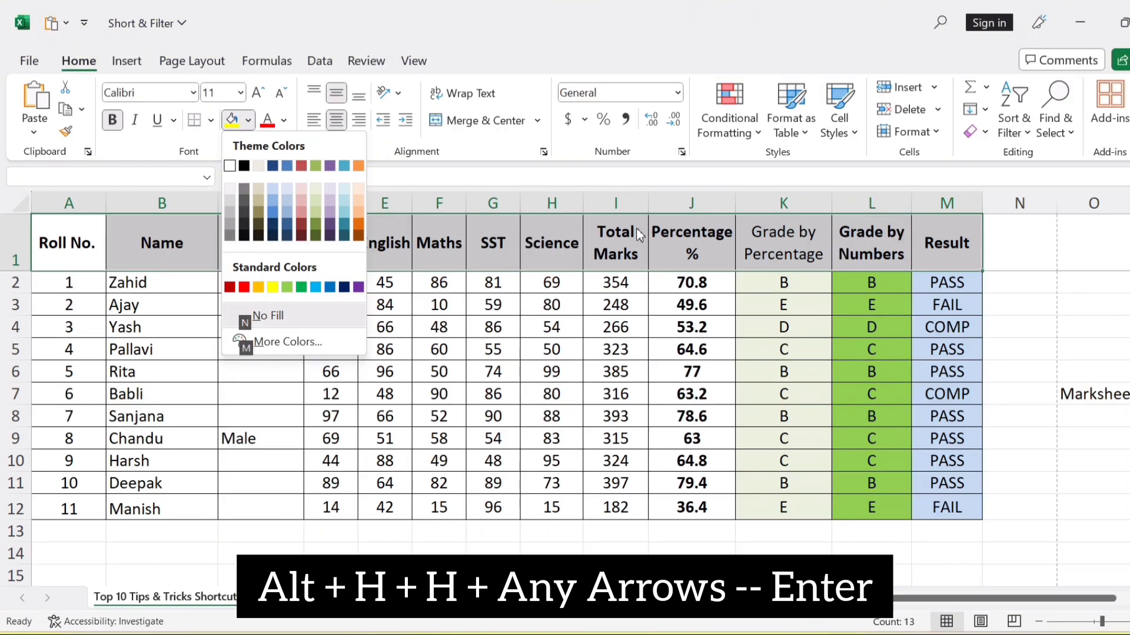
pyautogui.press('Down')
pyautogui.press('Down')
pyautogui.press('Down')
pyautogui.press('Down')
pyautogui.press('Down')
pyautogui.press('Down')
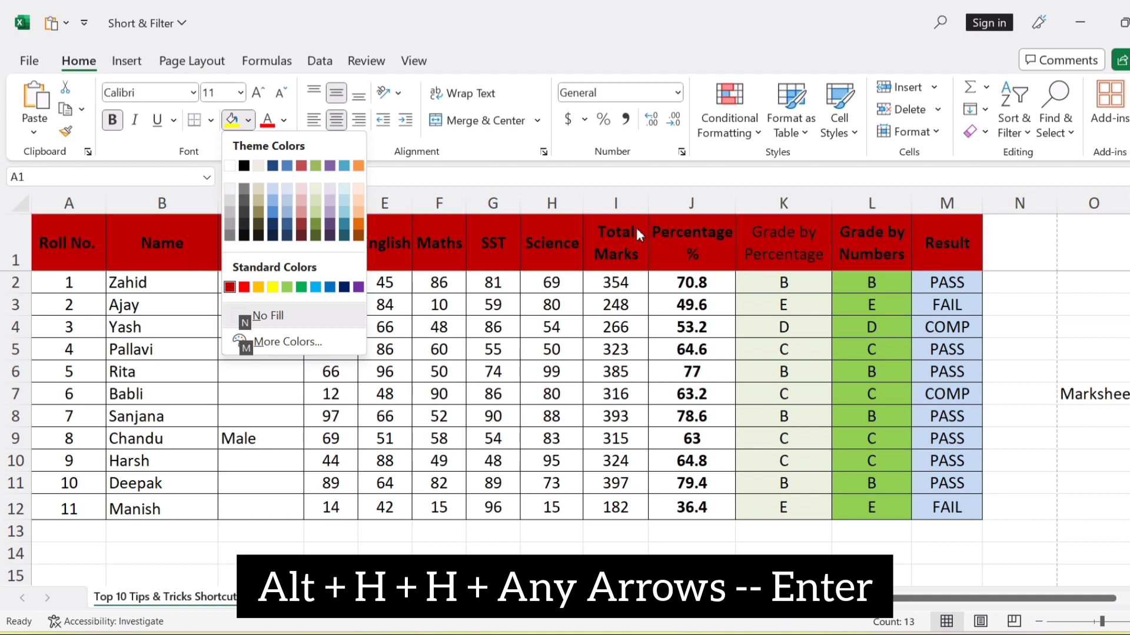
pyautogui.press('Right')
pyautogui.press('Right')
pyautogui.press('Right')
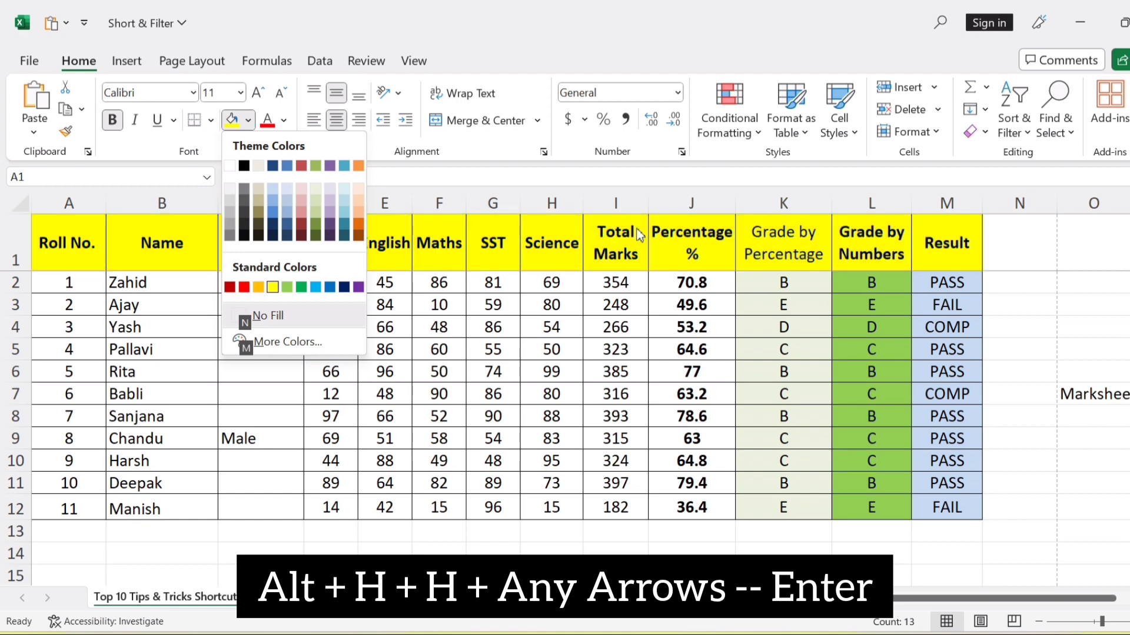
pyautogui.press('Return')
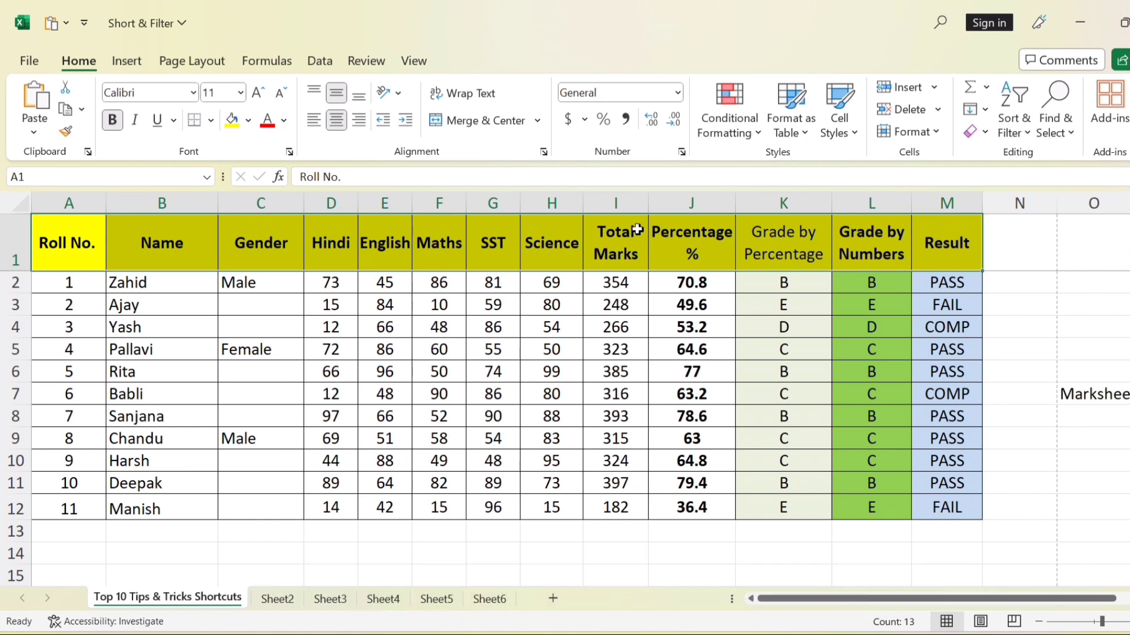
pyautogui.click(529, 252)
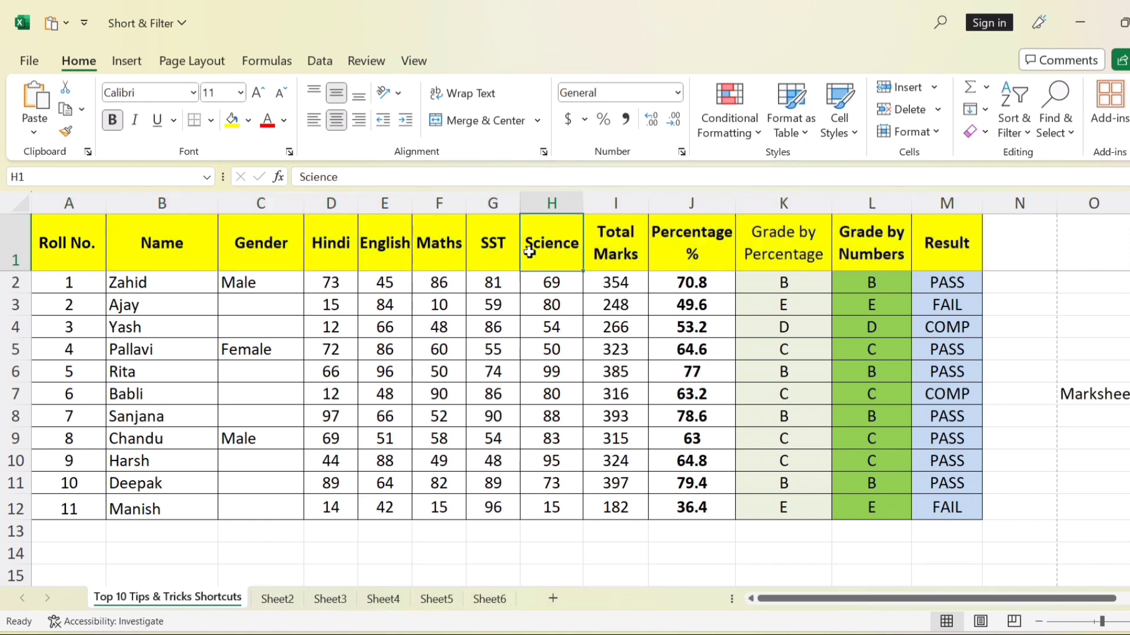
pyautogui.moveTo(79, 236); pyautogui.dragTo(978, 245)
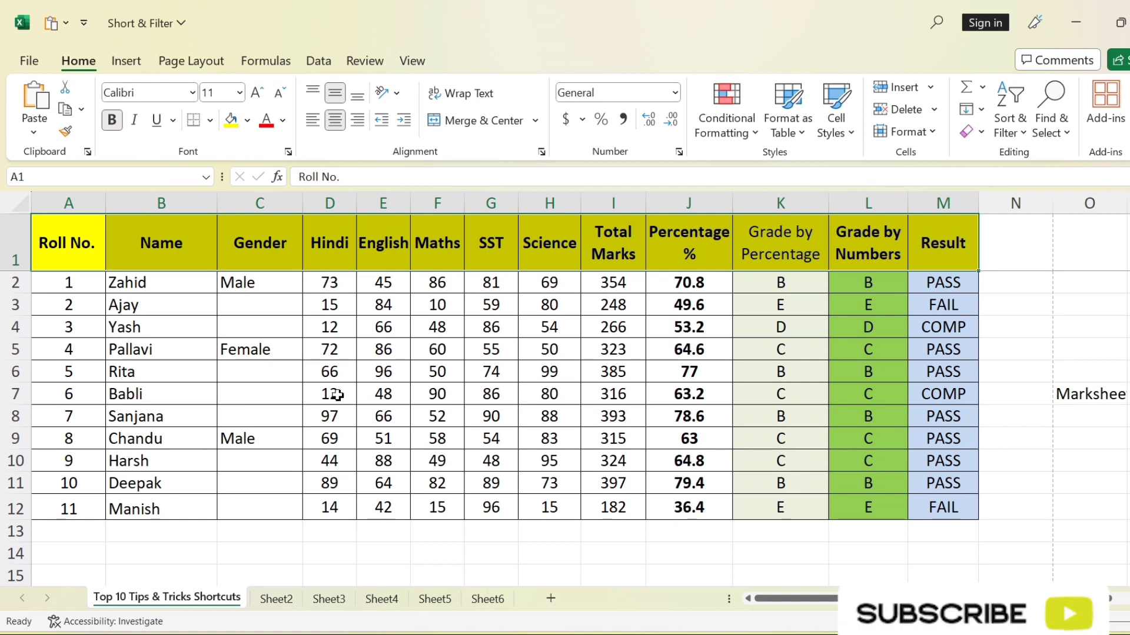
pyautogui.click(340, 356)
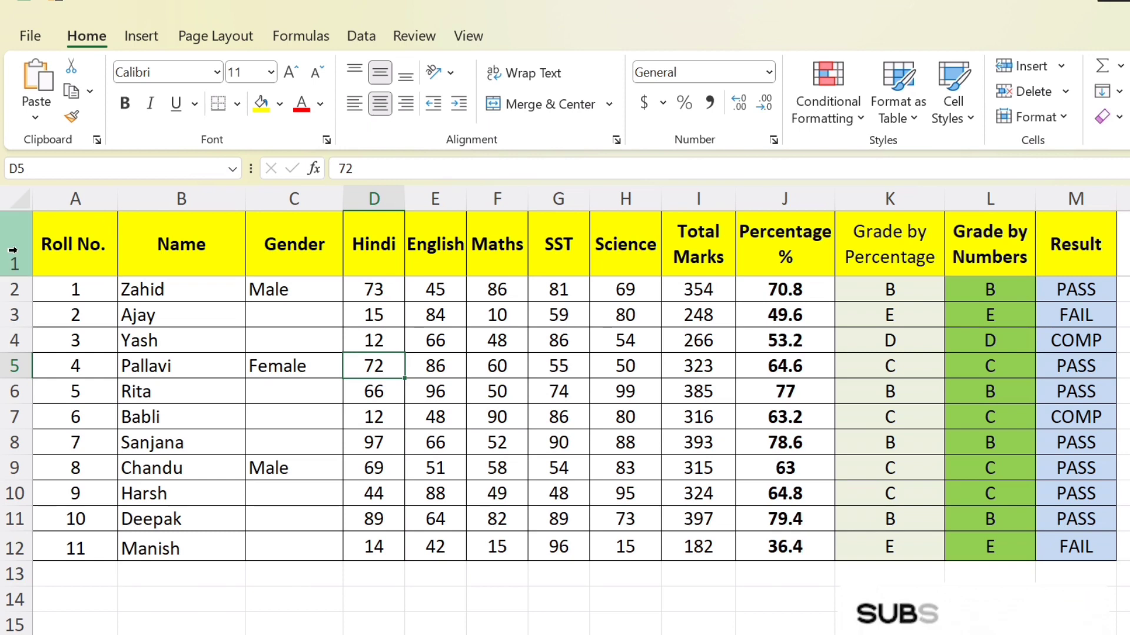
# - Insert a new blank sheet row above the yellow header row
pyautogui.click(18, 242)
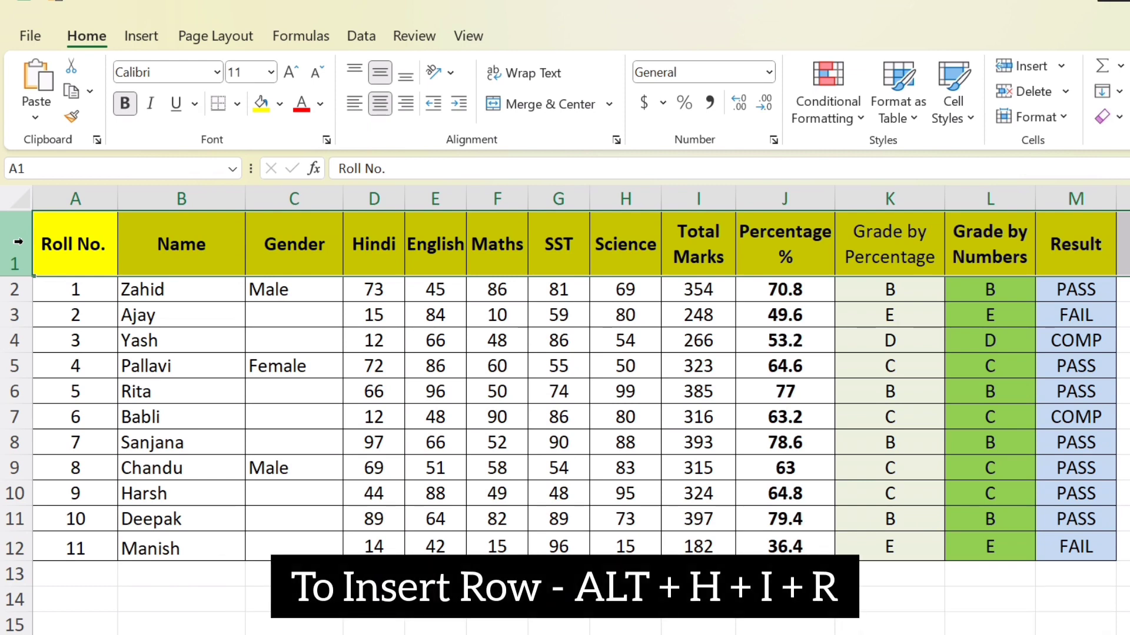
pyautogui.press('alt')
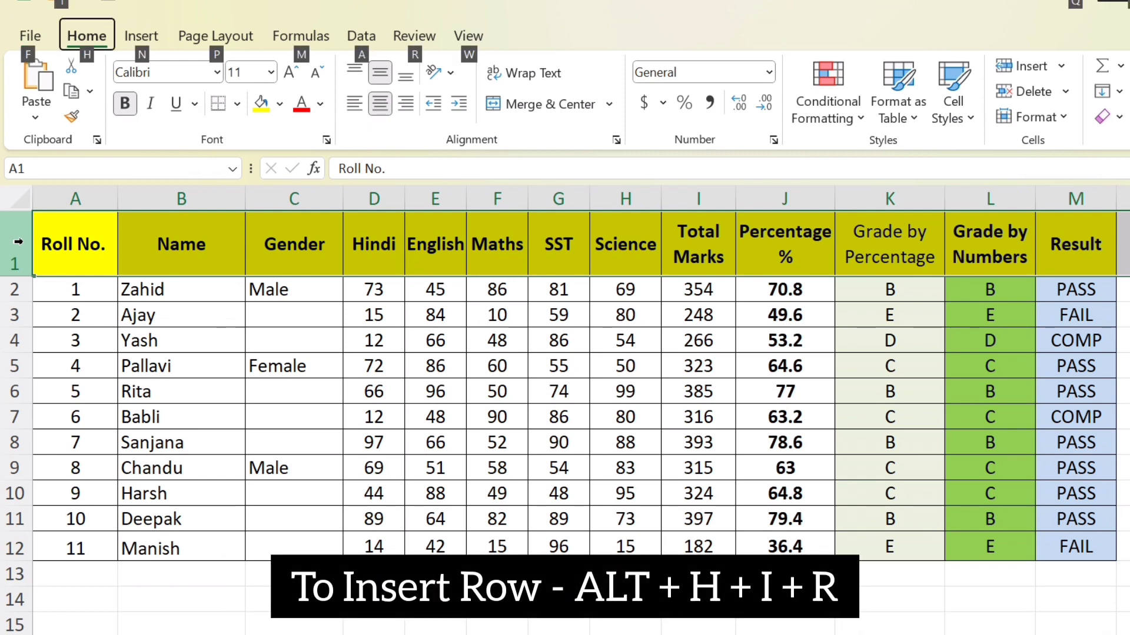
pyautogui.press('h')
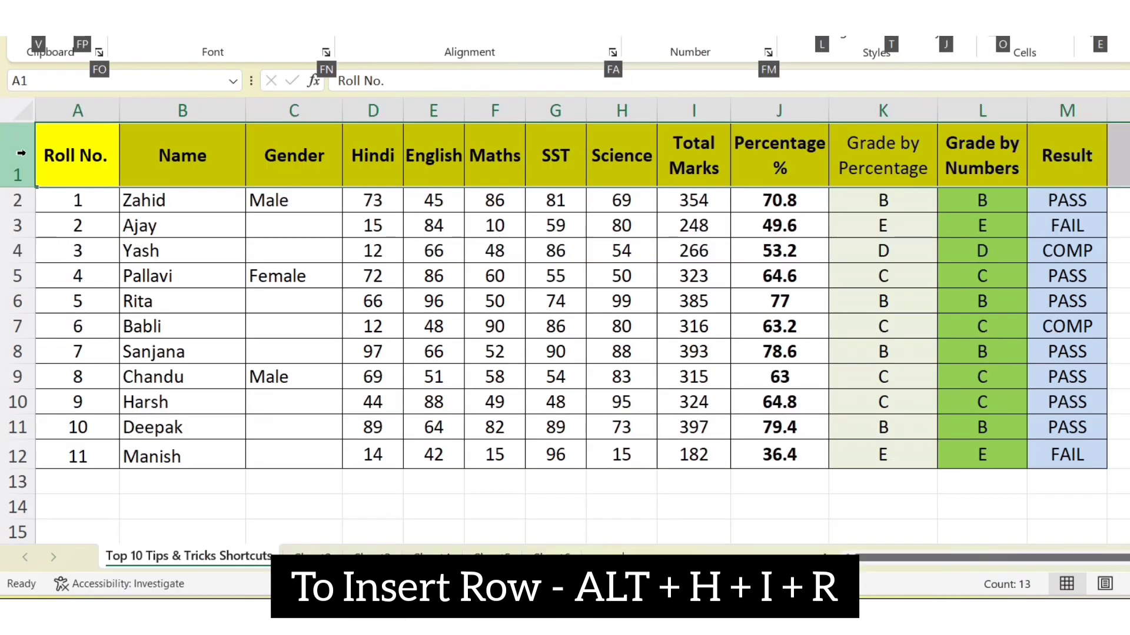
pyautogui.press('i')
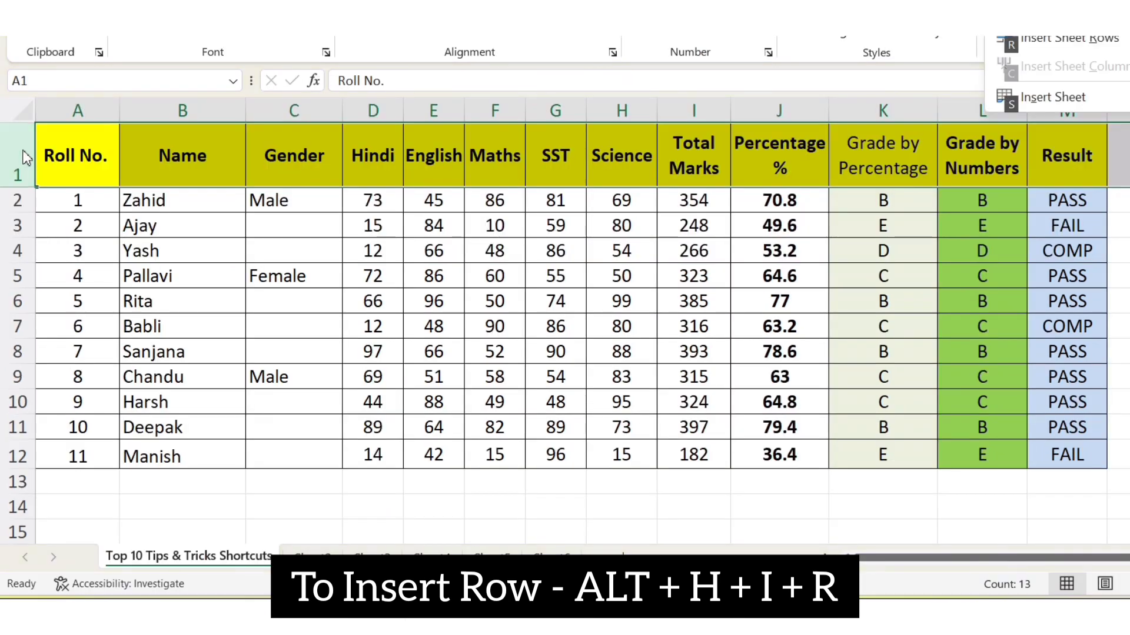
pyautogui.press('r')
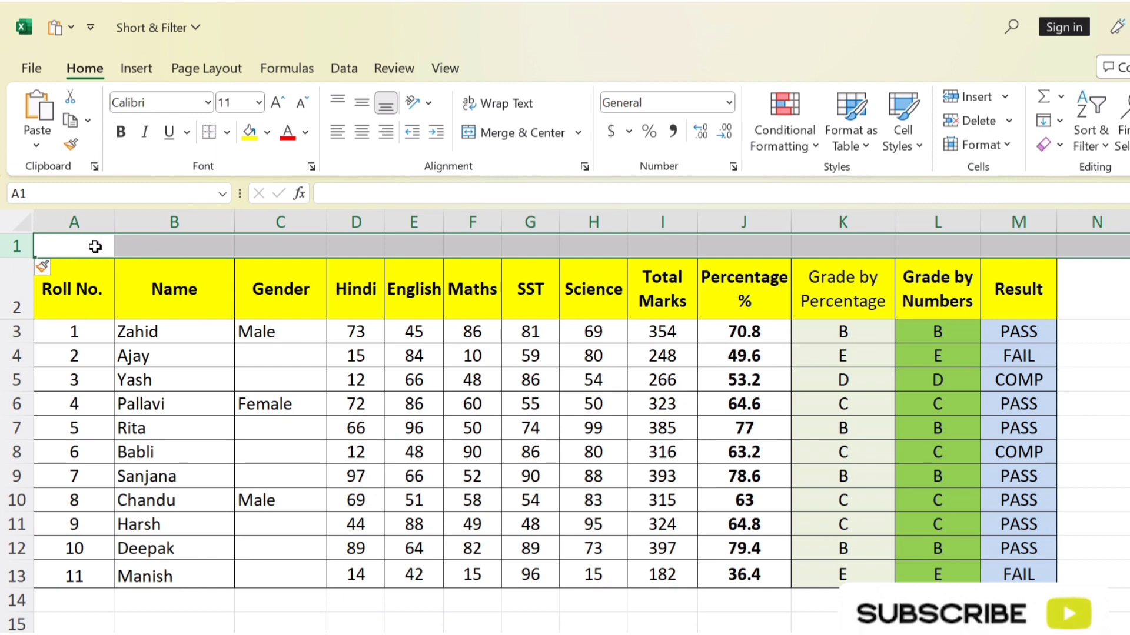
pyautogui.click(76, 245)
pyautogui.moveTo(60, 245); pyautogui.dragTo(1016, 244)
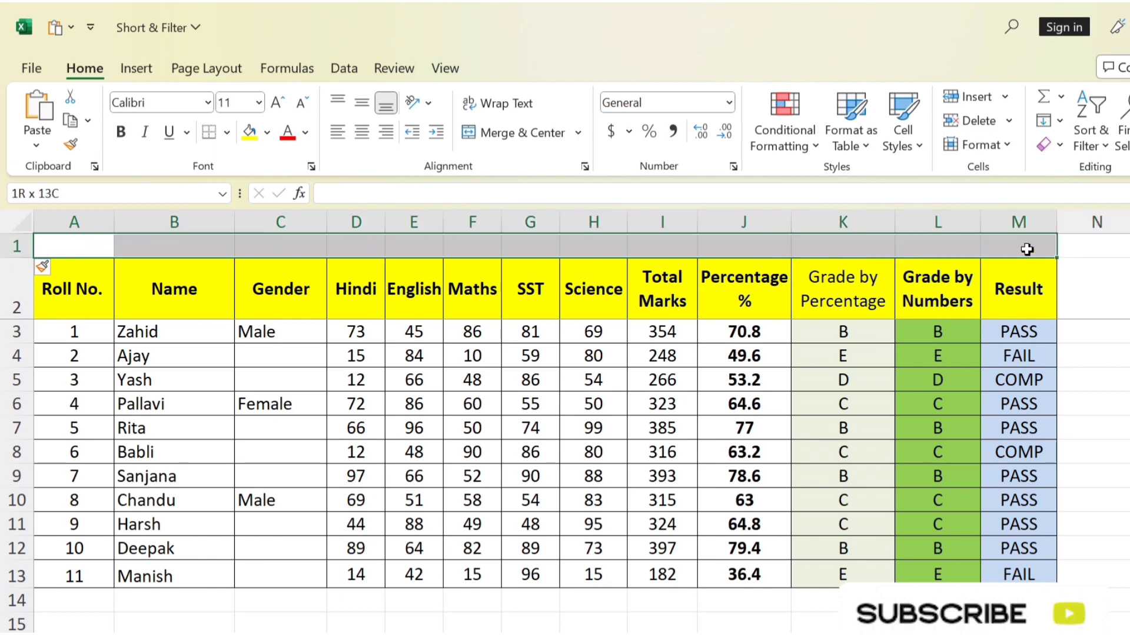
pyautogui.click(16, 247)
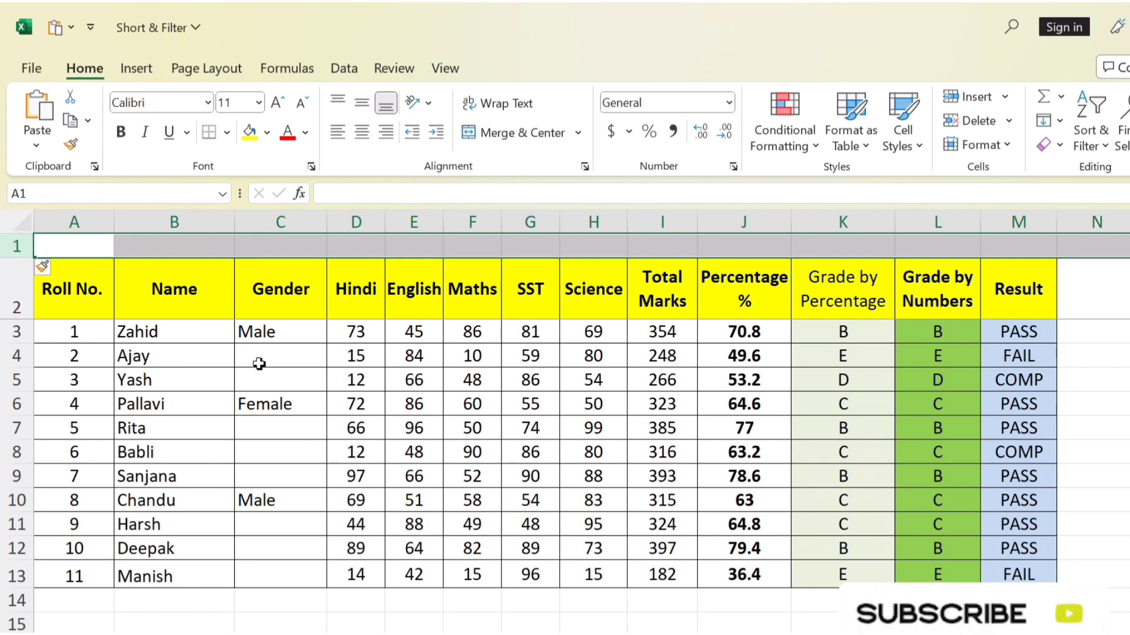
# - Insert a new sheet column before the Total Marks column
pyautogui.click(653, 222)
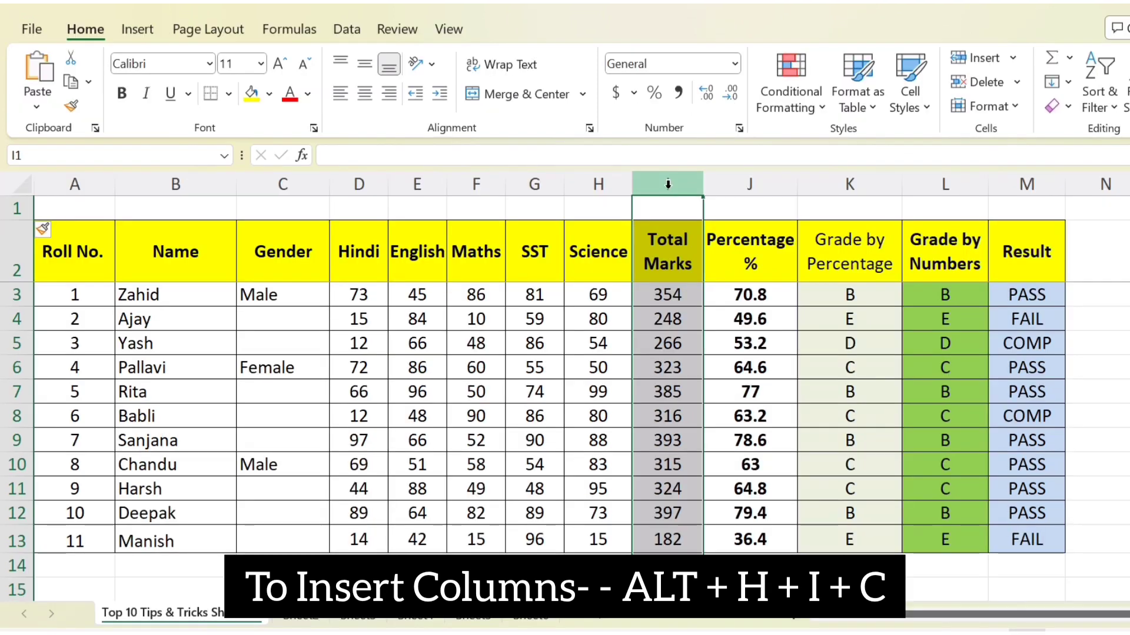
pyautogui.press('alt')
pyautogui.press('h')
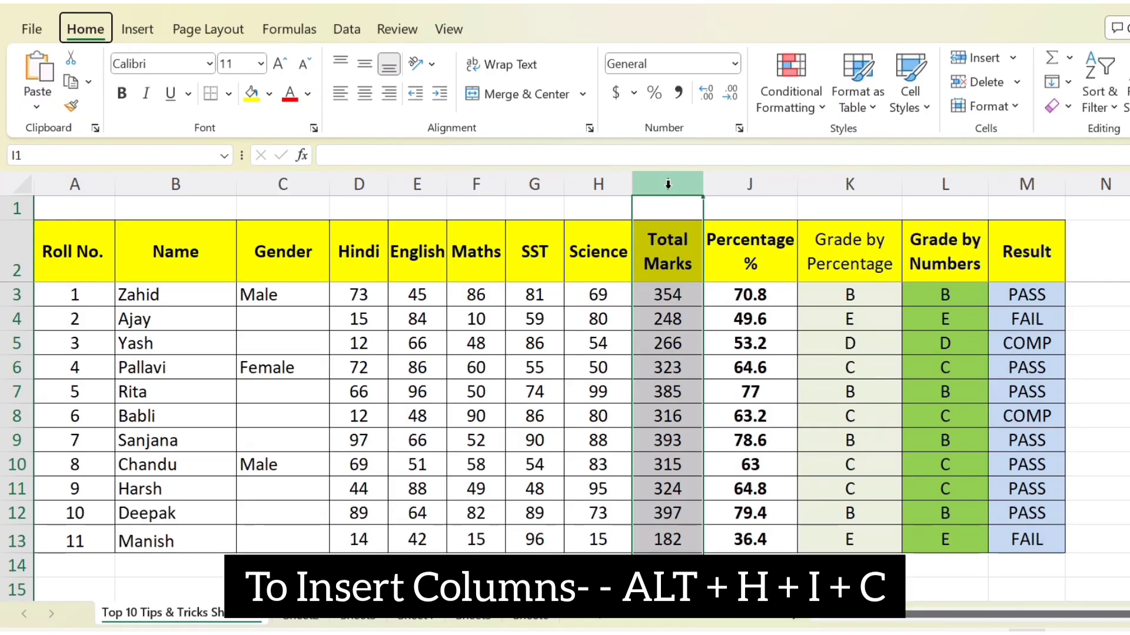
pyautogui.press('i')
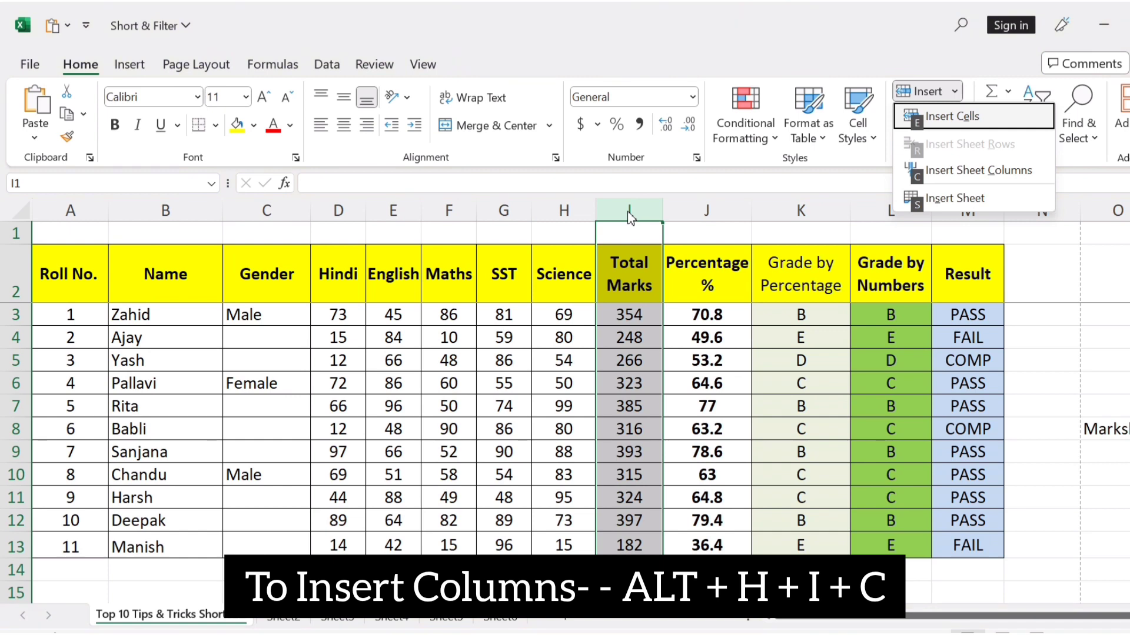
pyautogui.press('c')
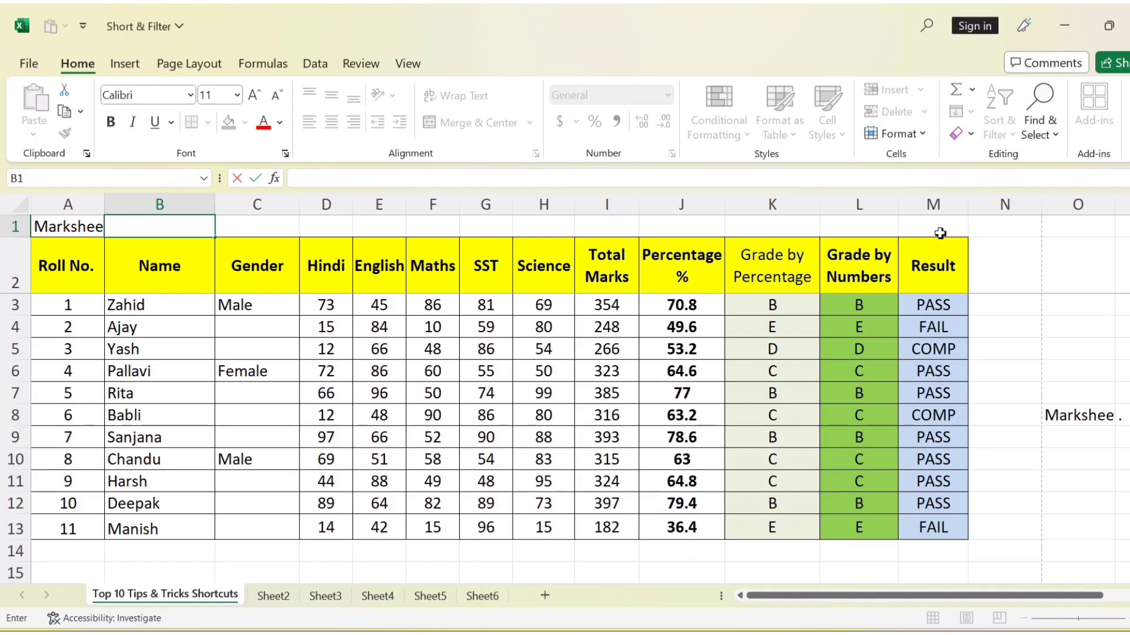
pyautogui.moveTo(937, 231); pyautogui.dragTo(114, 222)
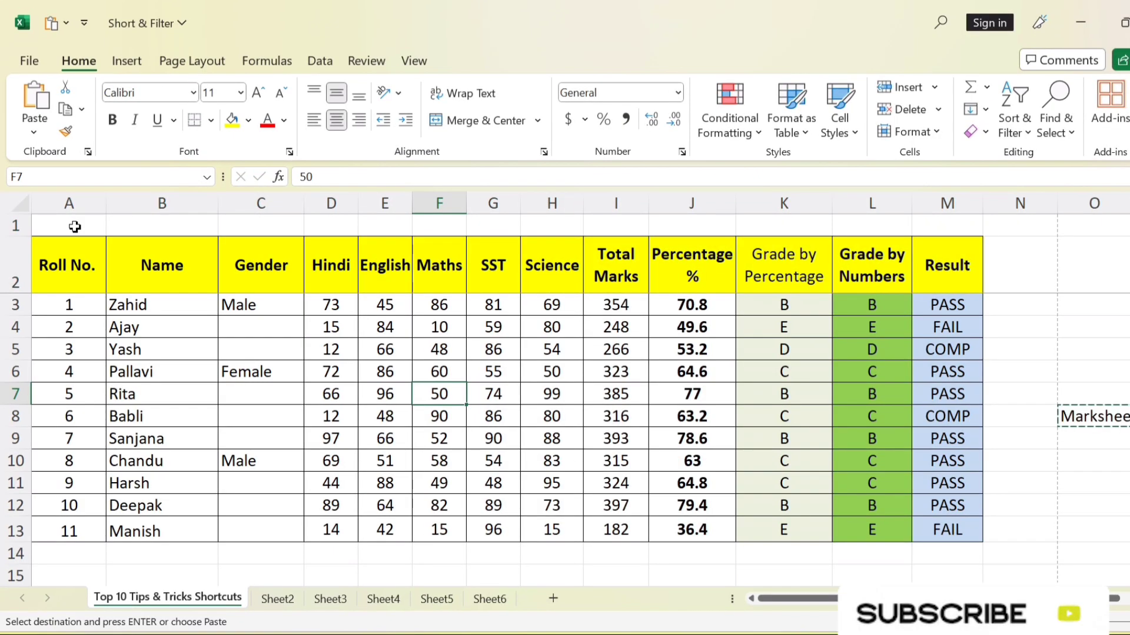
pyautogui.moveTo(75, 226)
pyautogui.mouseDown()
pyautogui.moveTo(789, 244)
pyautogui.moveTo(915, 437)
pyautogui.moveTo(837, 517)
pyautogui.mouseUp()
pyautogui.click(620, 434)
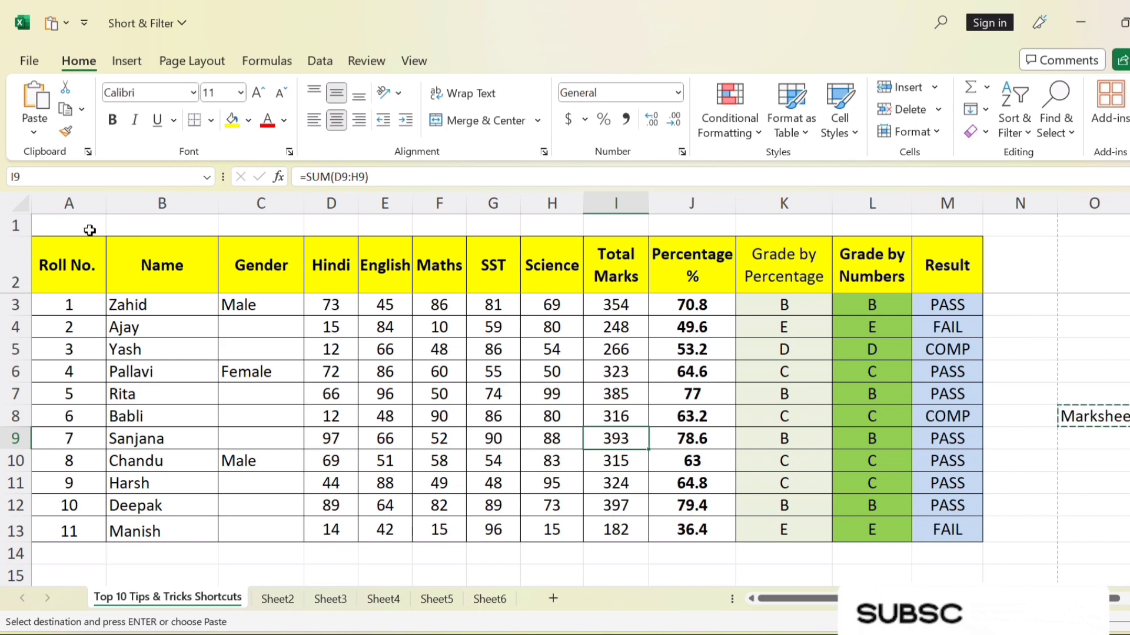
# - Enter the title "Marksheet of Class 12th Students" in cell A1 of the blank top row
pyautogui.click(65, 226)
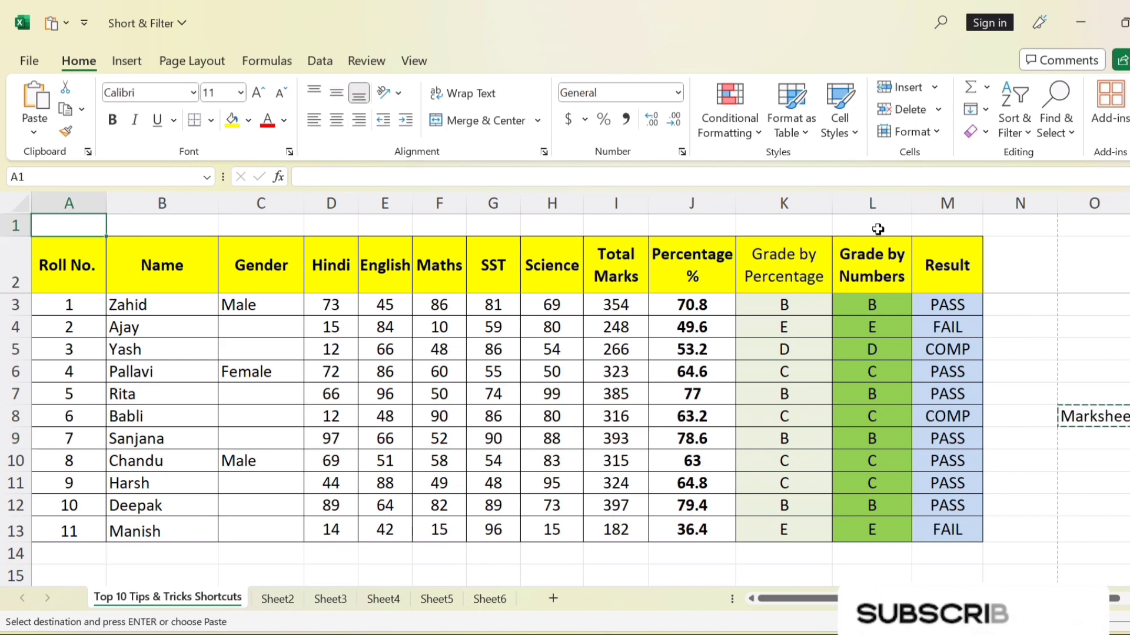
pyautogui.write('Marksheet of Class 12th Students')
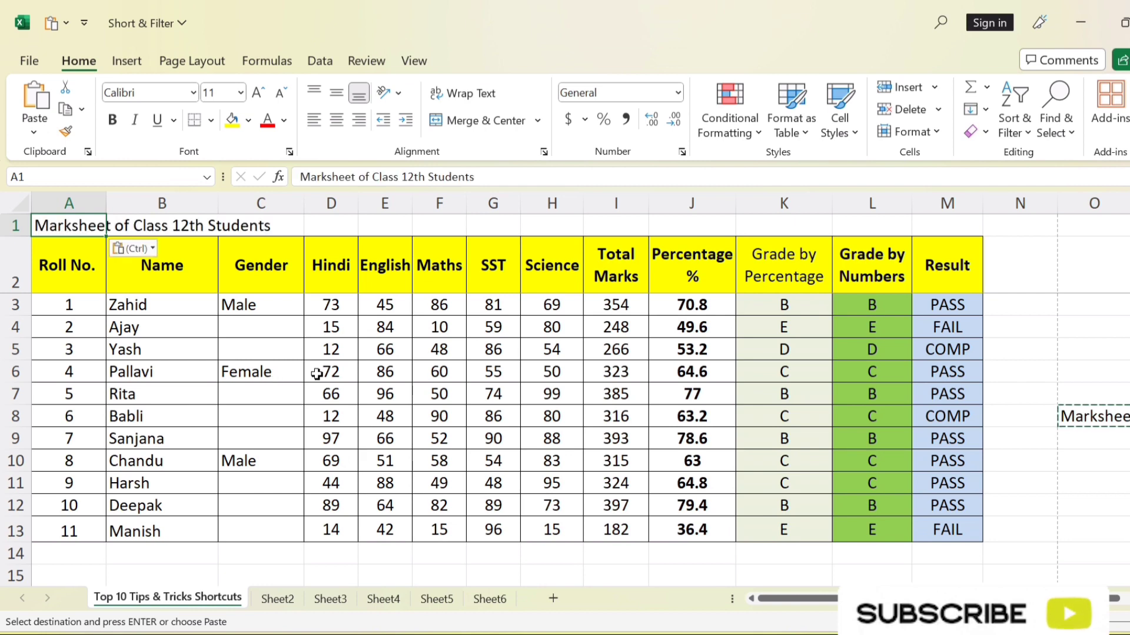
pyautogui.click(406, 303)
# - Merge and center the title "Marksheet of Class 12th Students" across cells A1:M1
pyautogui.click(79, 224)
pyautogui.moveTo(79, 224); pyautogui.dragTo(938, 231)
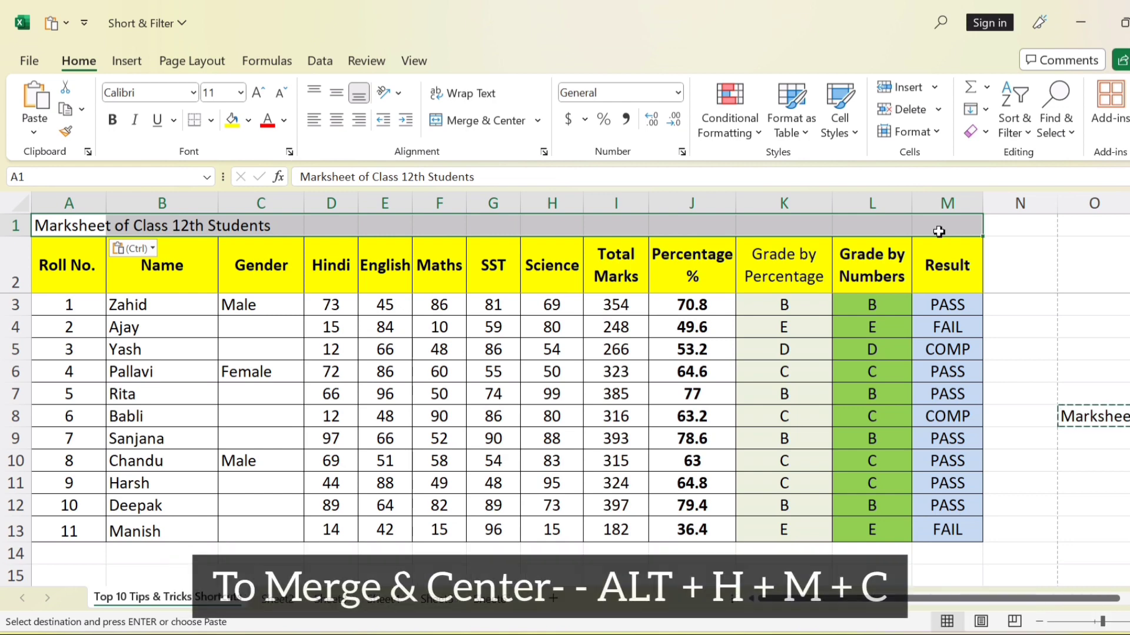
pyautogui.press('alt')
pyautogui.press('h')
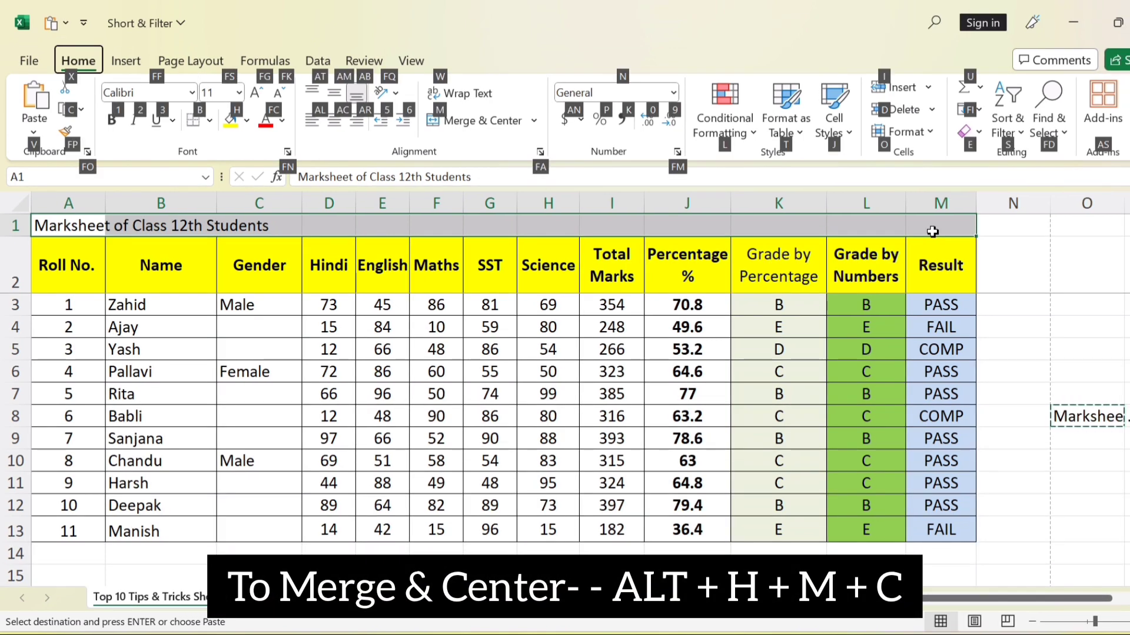
pyautogui.press('m')
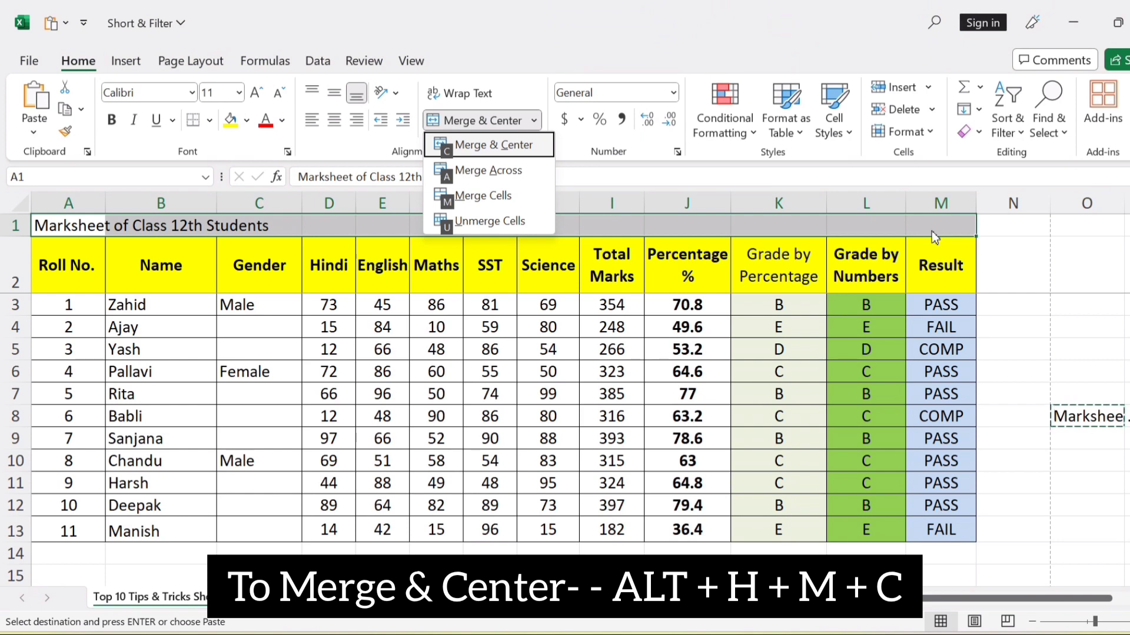
pyautogui.press('c')
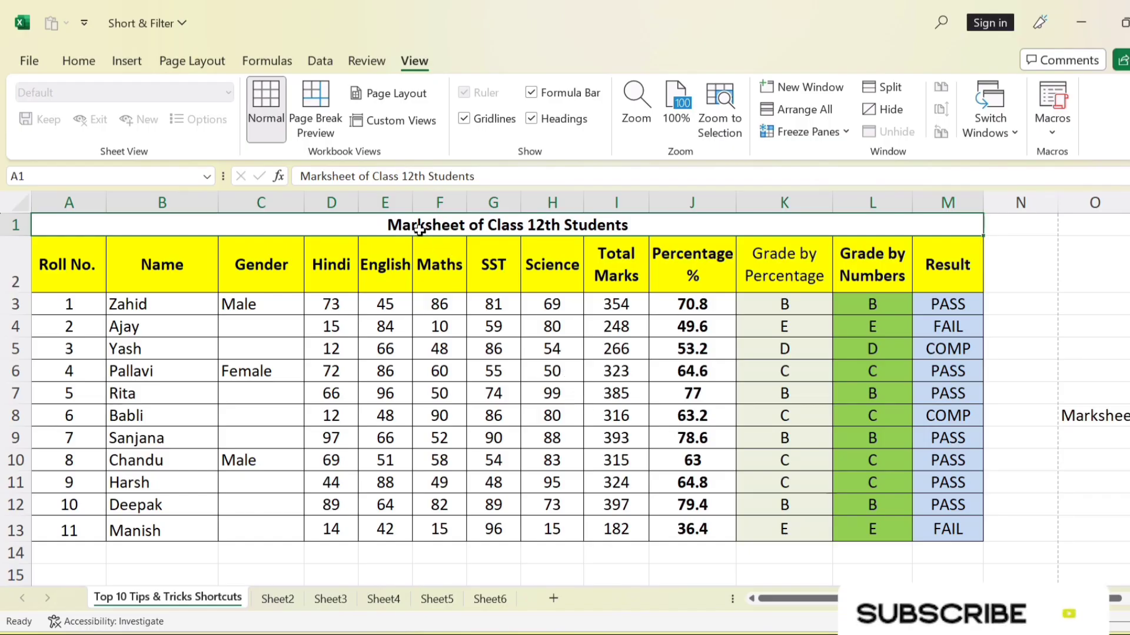
# - Examine how the title and header rows behave when moving down and back up through the student records
pyautogui.click(481, 367)
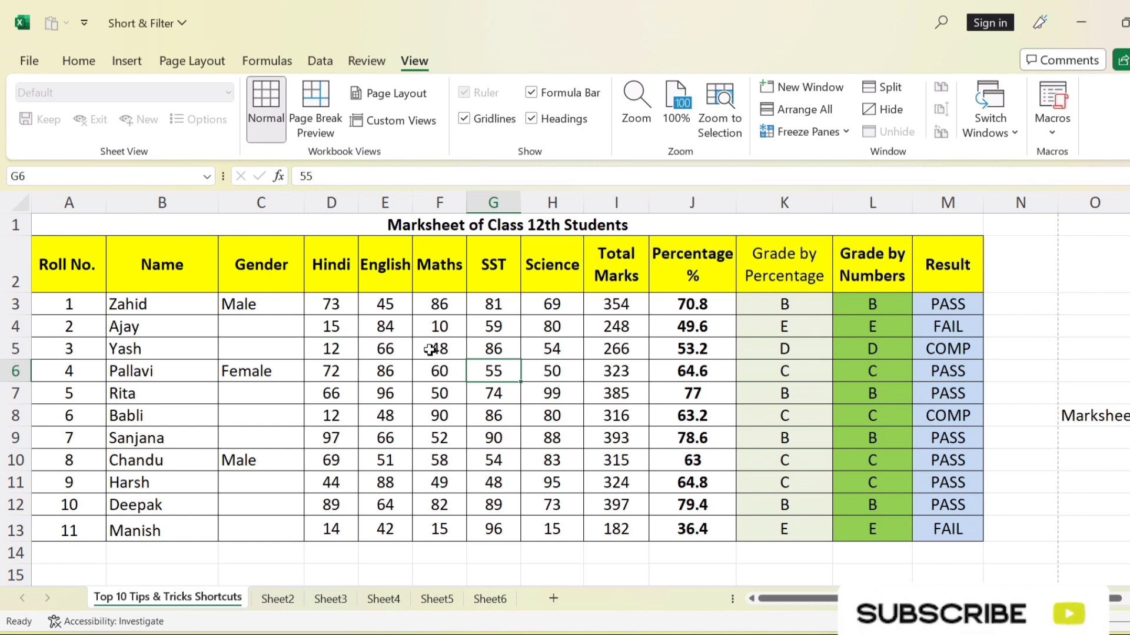
pyautogui.scroll(-2, 385, 363)
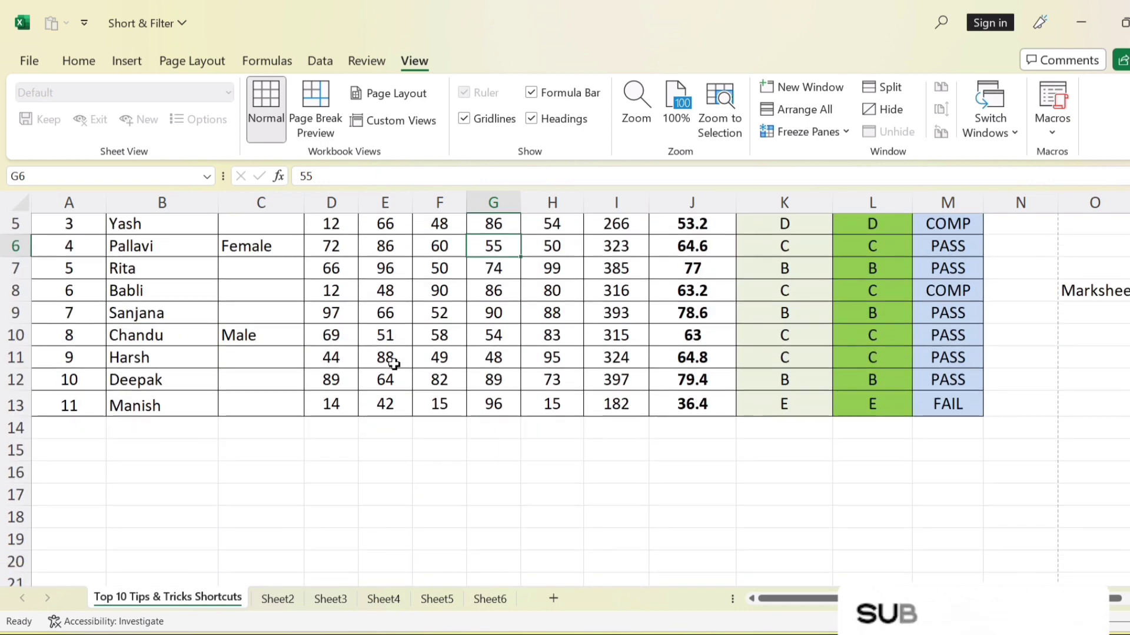
pyautogui.scroll(1, 392, 363)
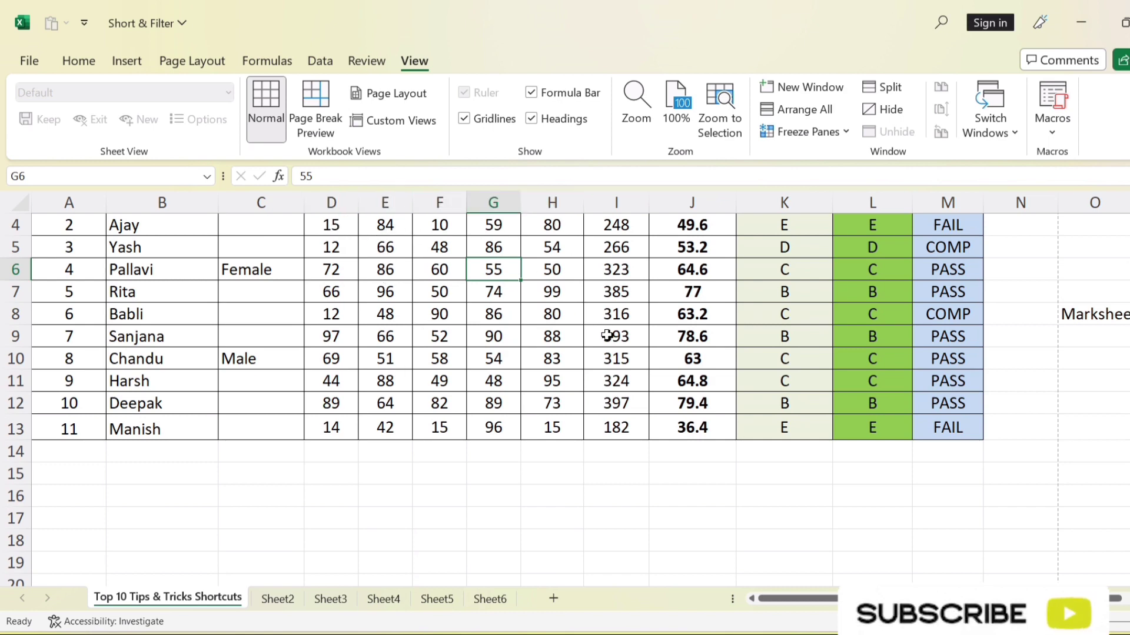
pyautogui.scroll(1, 591, 368)
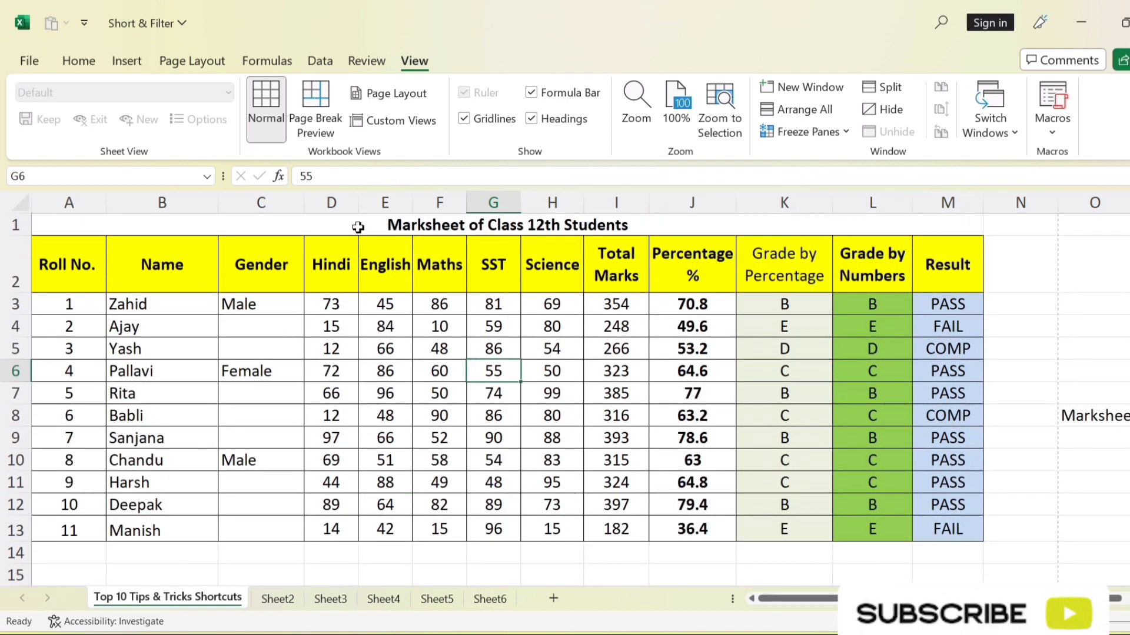
pyautogui.moveTo(358, 227); pyautogui.dragTo(358, 268)
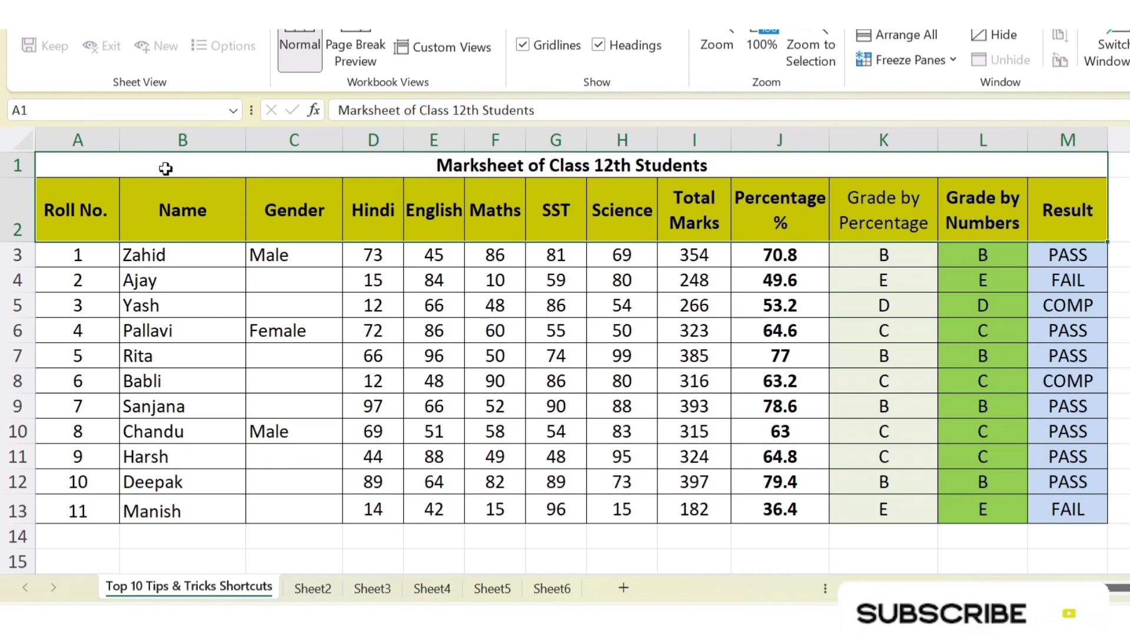
pyautogui.moveTo(17, 165); pyautogui.dragTo(26, 206)
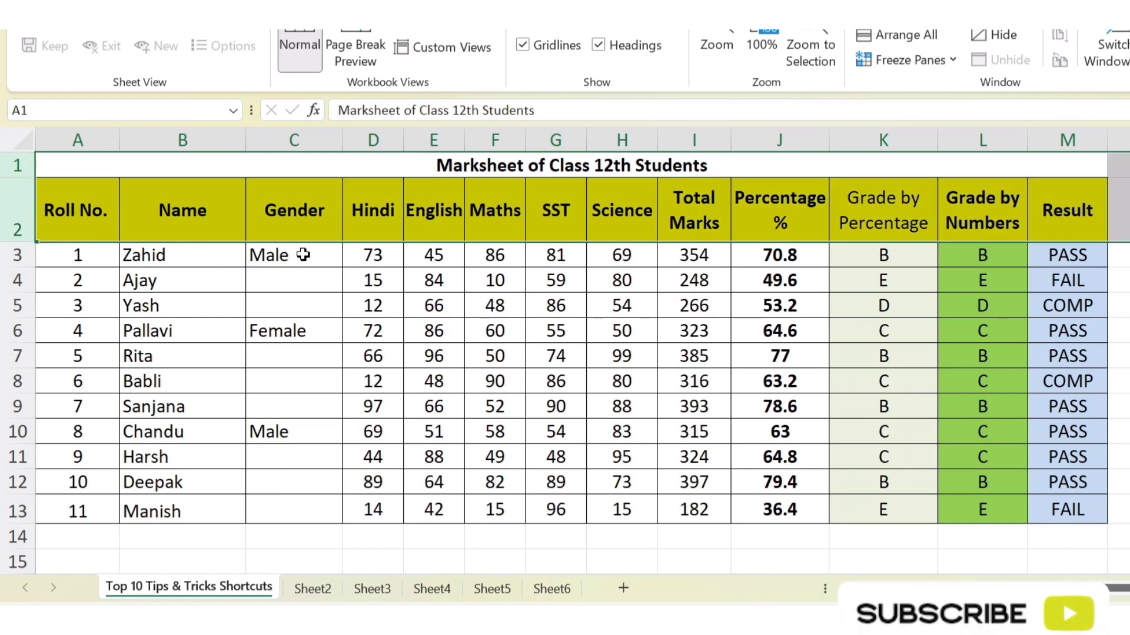
pyautogui.scroll(-2, 327, 266)
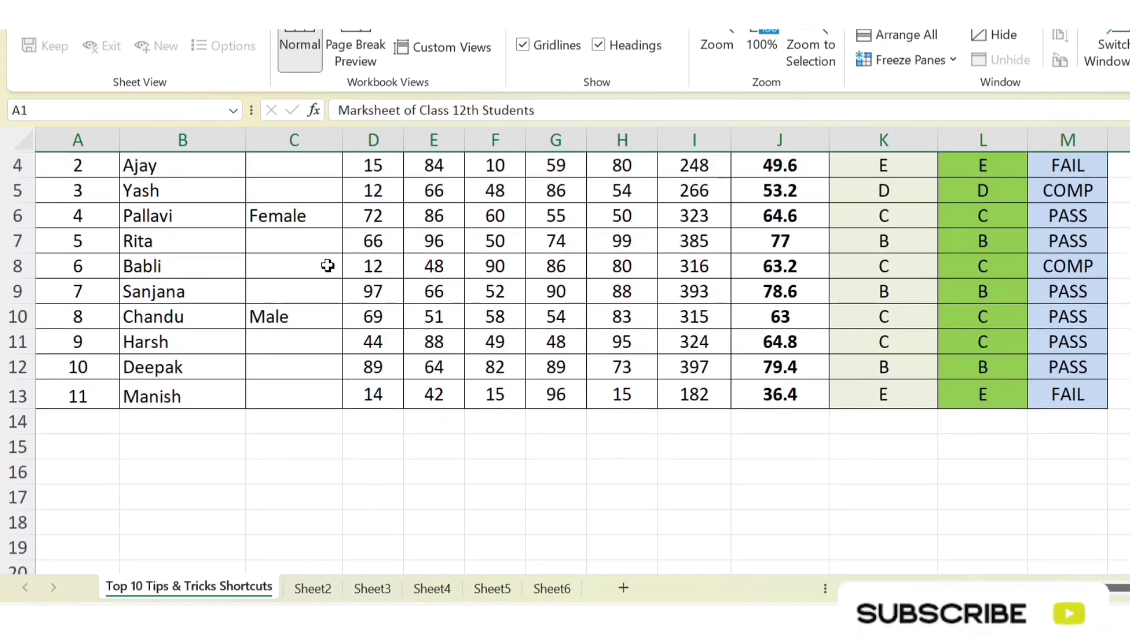
pyautogui.scroll(2, 327, 266)
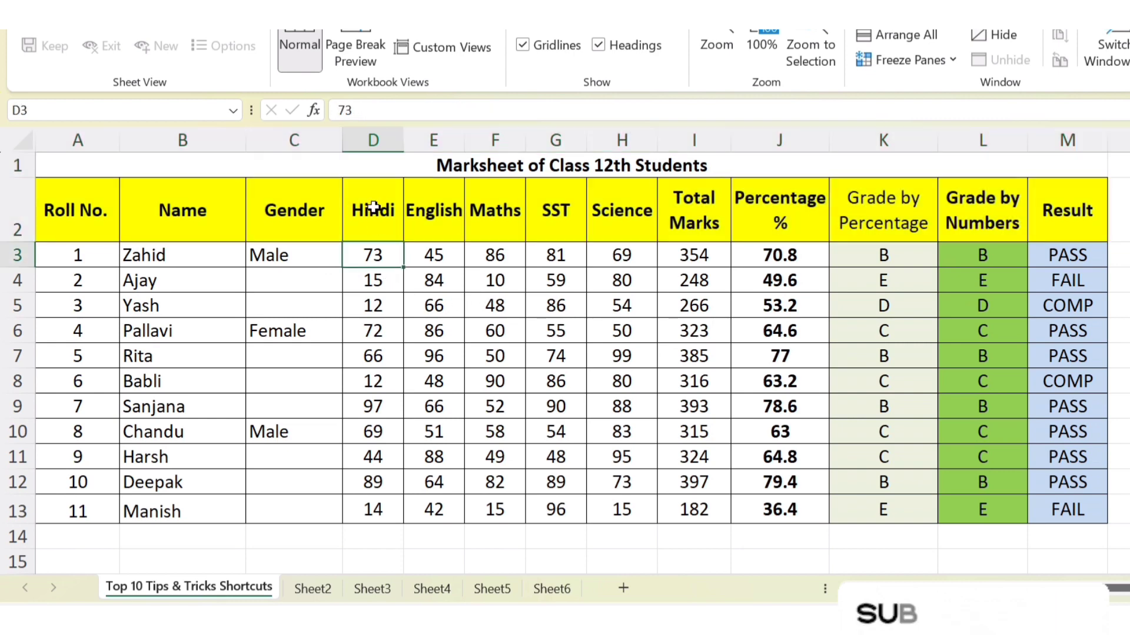
pyautogui.click(382, 259)
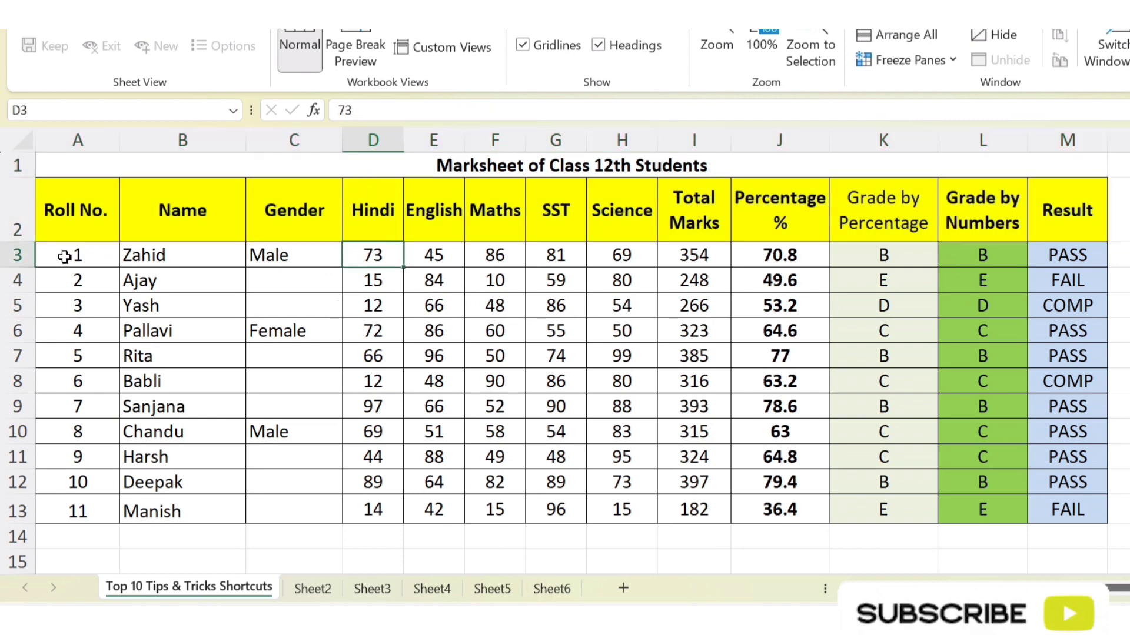
pyautogui.moveTo(17, 165); pyautogui.dragTo(16, 200)
pyautogui.click(97, 274)
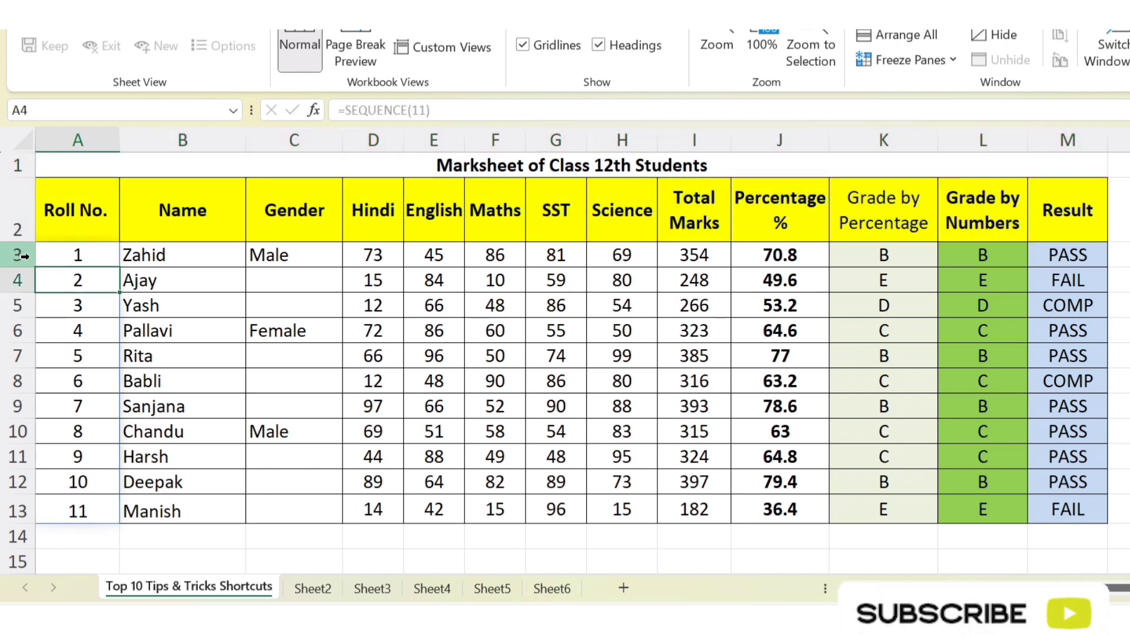
# - Freeze the panes above row 3 so the title and header rows are kept in place
pyautogui.click(18, 255)
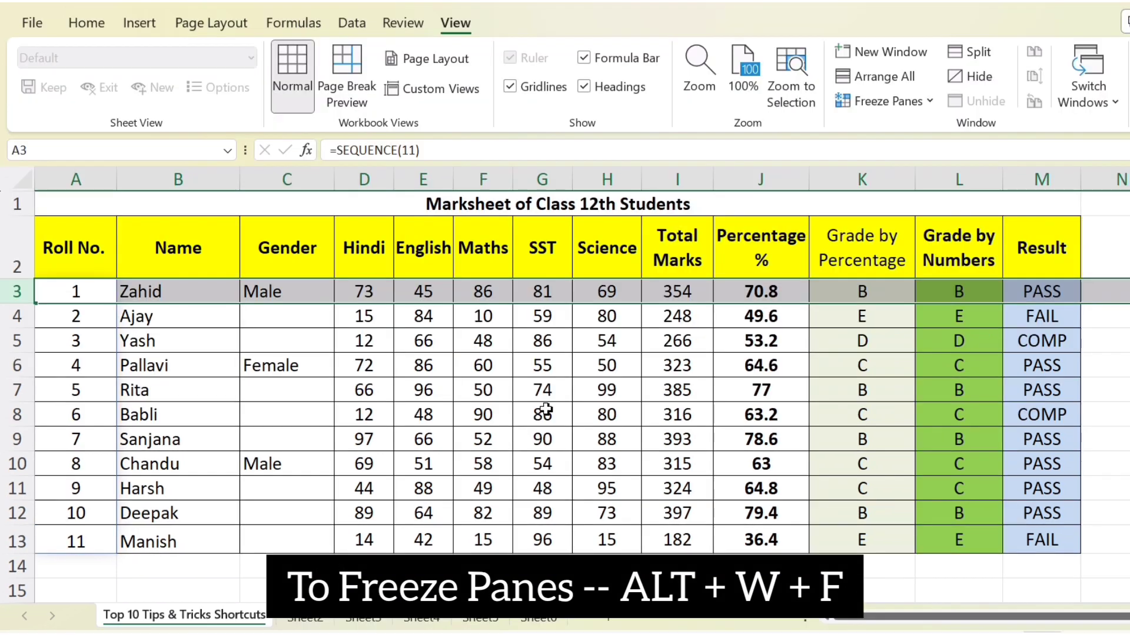
pyautogui.press('alt')
pyautogui.press('w')
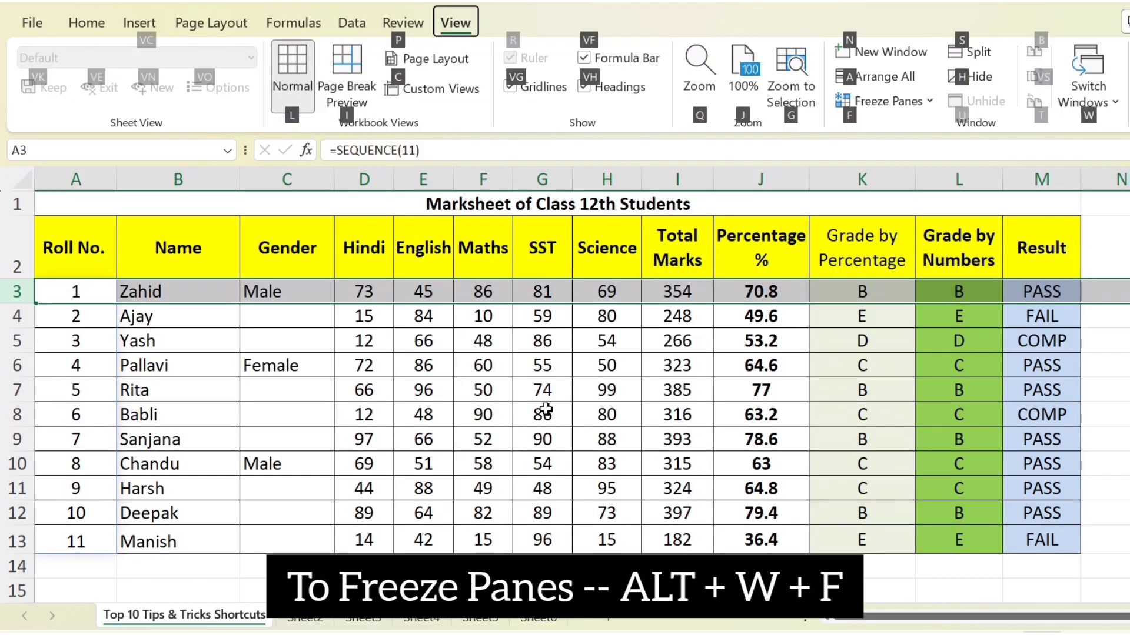
pyautogui.press('f')
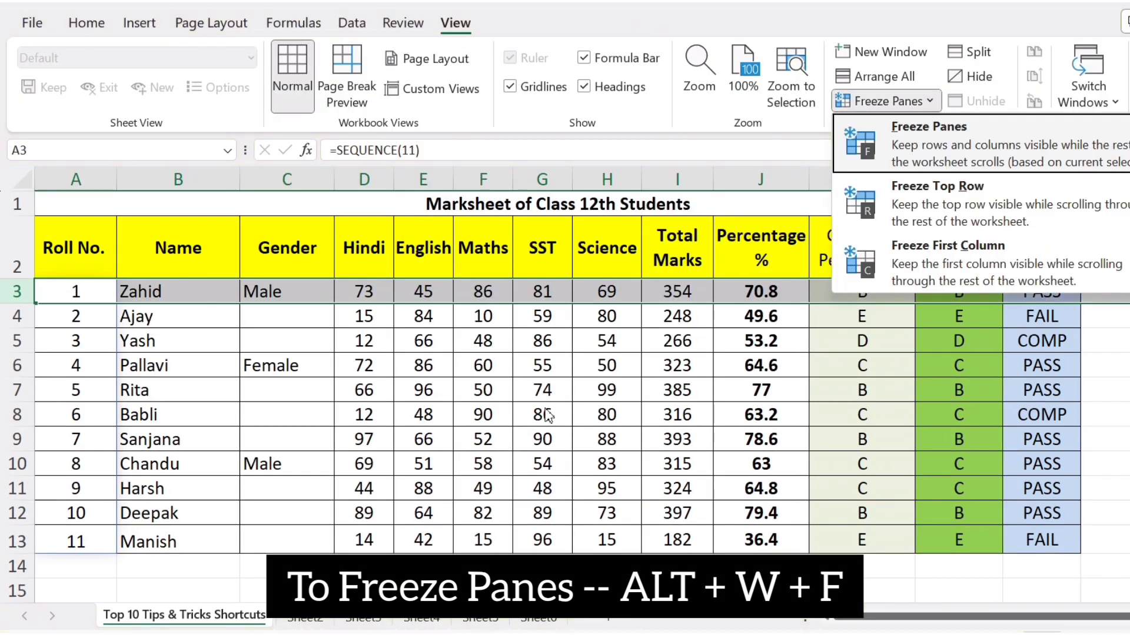
pyautogui.press('f')
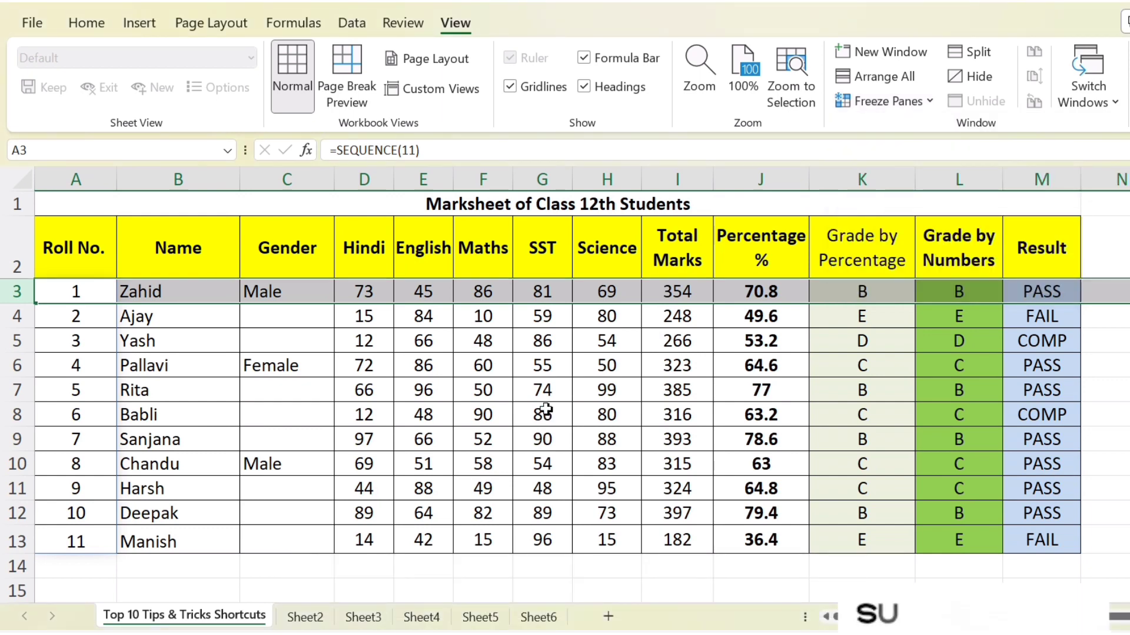
# - Check the frozen title and header rows while moving down and back up through the student records
pyautogui.click(478, 441)
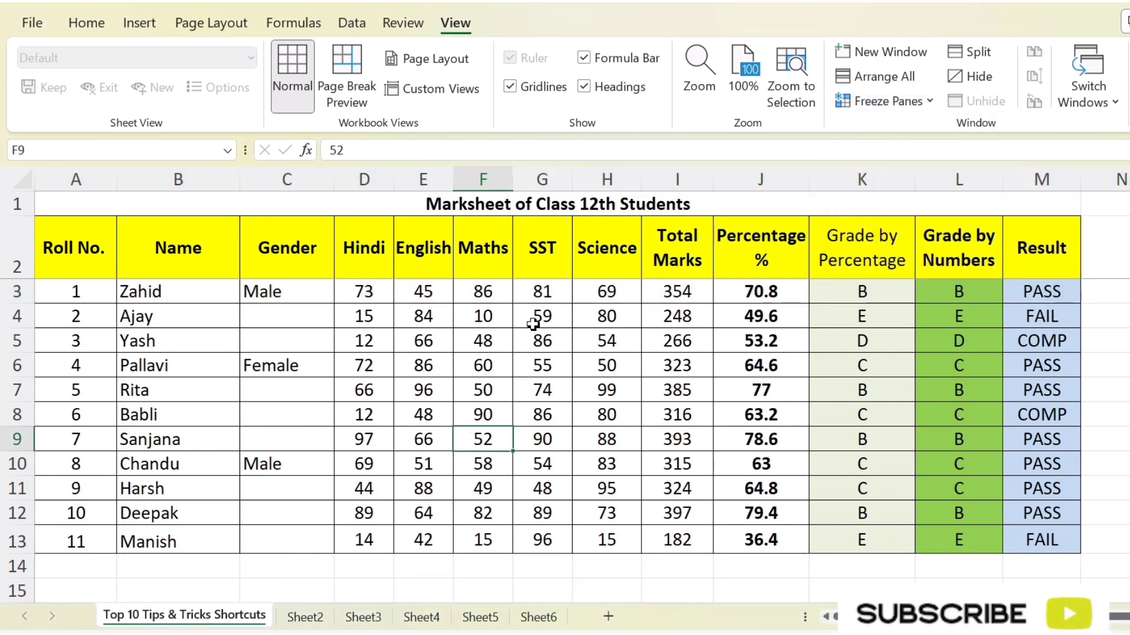
pyautogui.scroll(-2, 533, 323)
pyautogui.scroll(2, 533, 323)
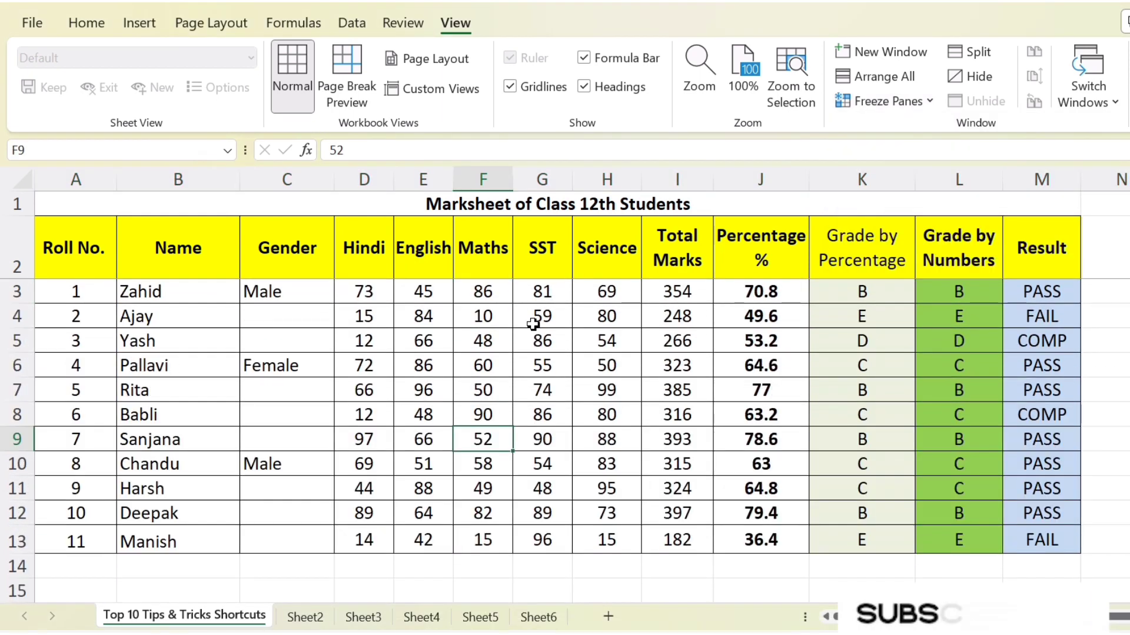
pyautogui.scroll(-2, 390, 329)
pyautogui.scroll(2, 414, 302)
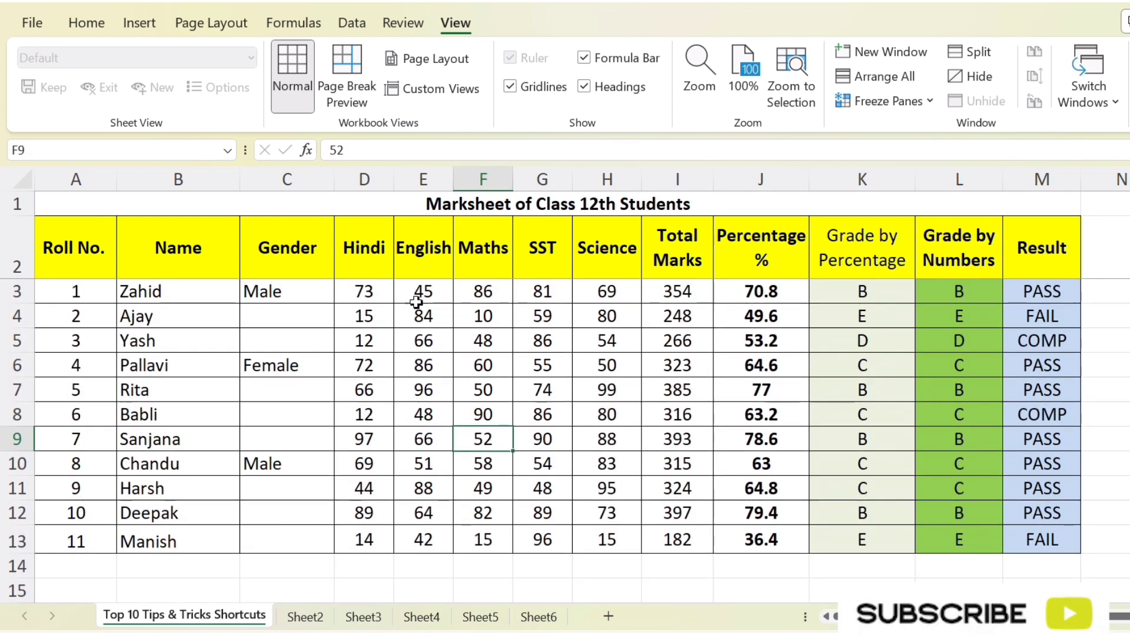
pyautogui.moveTo(17, 204); pyautogui.dragTo(24, 241)
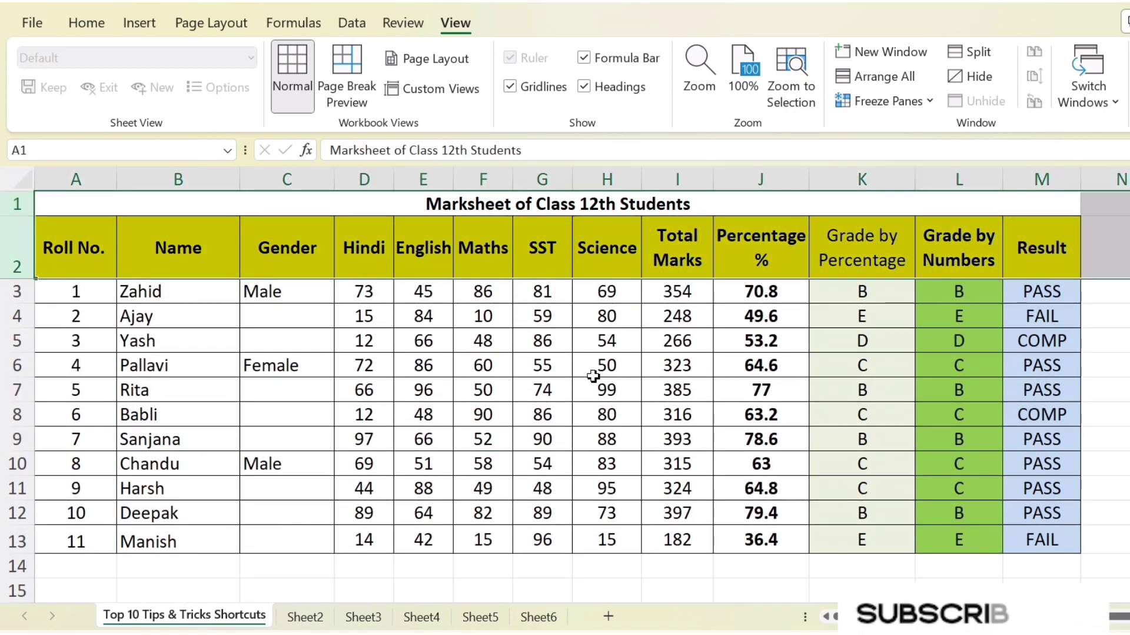
pyautogui.click(591, 371)
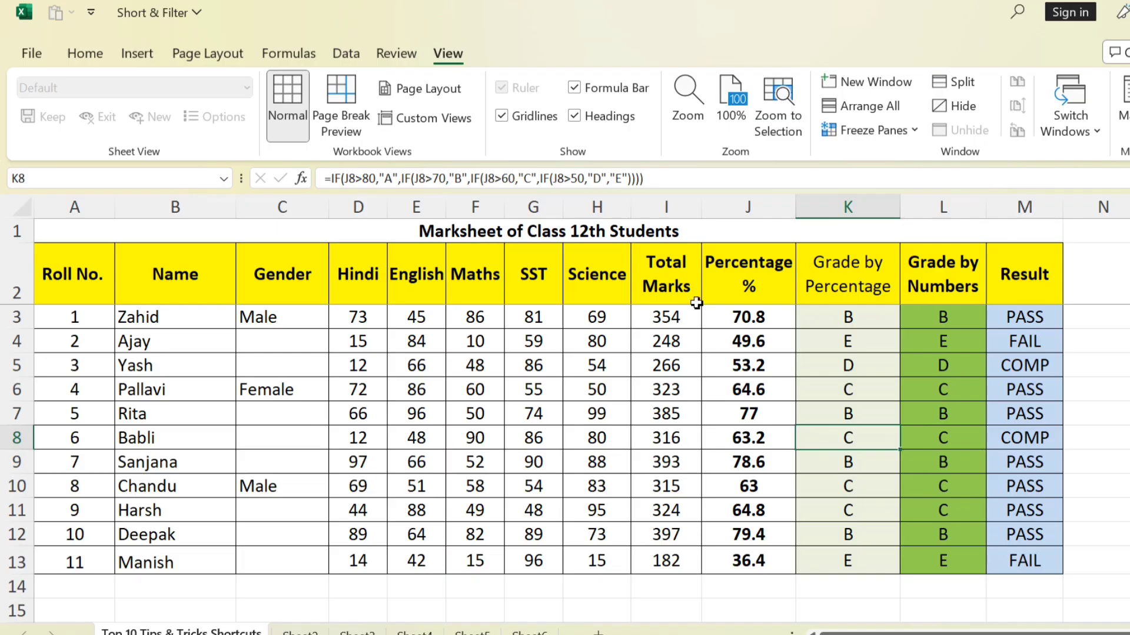
pyautogui.moveTo(618, 230)
pyautogui.mouseDown()
pyautogui.moveTo(618, 595)
pyautogui.moveTo(624, 563)
pyautogui.mouseUp()
pyautogui.click(928, 343)
pyautogui.moveTo(1036, 316); pyautogui.dragTo(1024, 566)
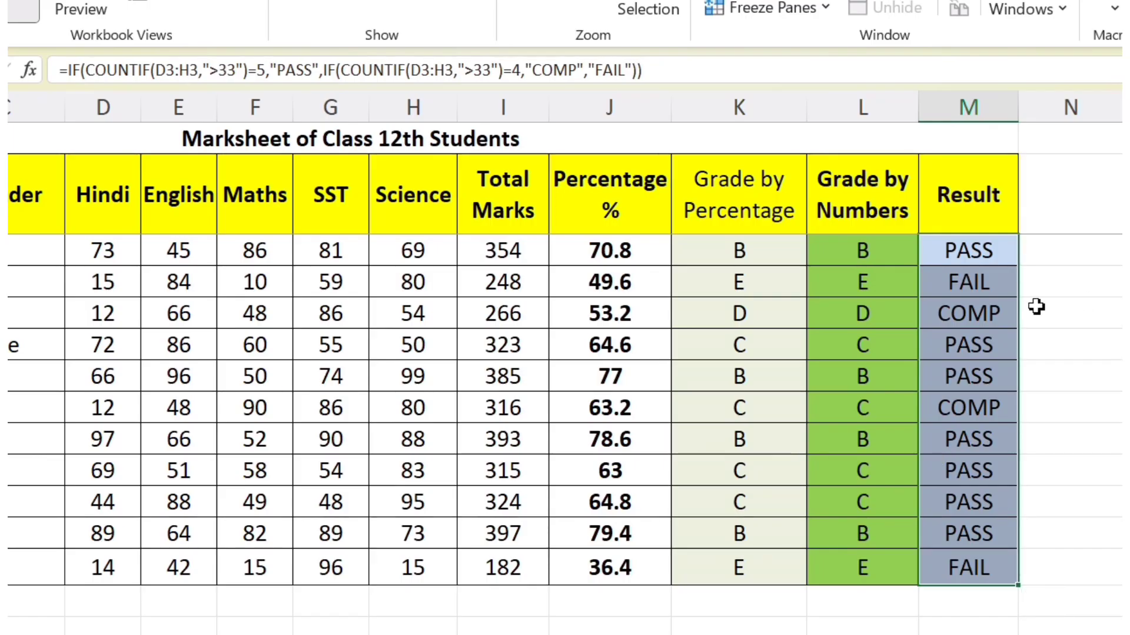
pyautogui.moveTo(971, 257); pyautogui.dragTo(987, 551)
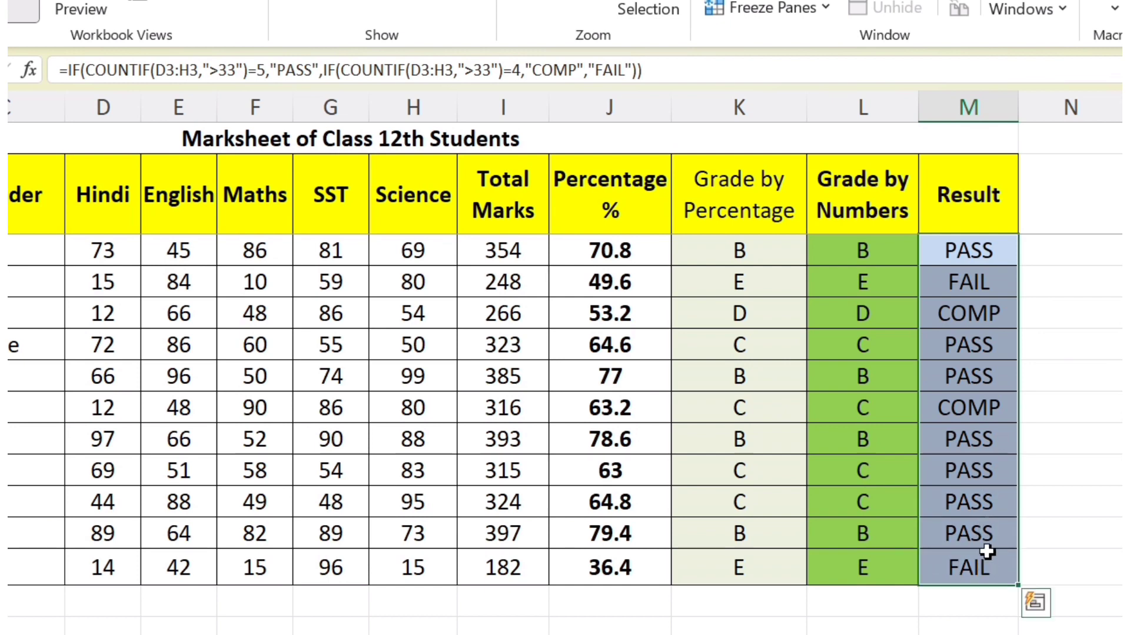
pyautogui.click(970, 247)
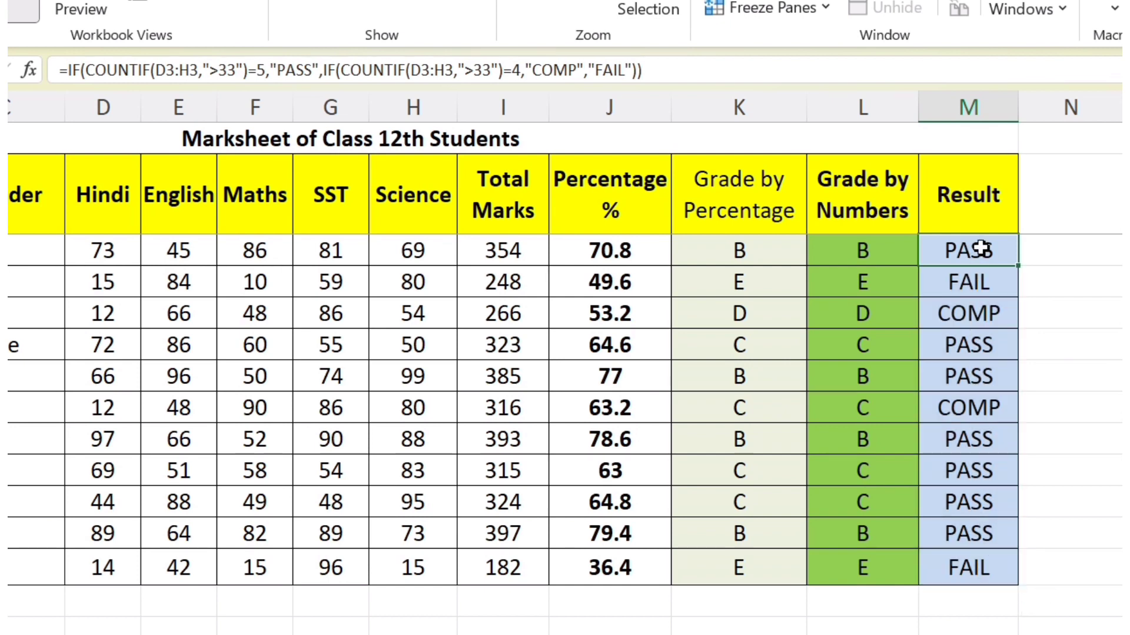
pyautogui.moveTo(978, 248); pyautogui.dragTo(967, 566)
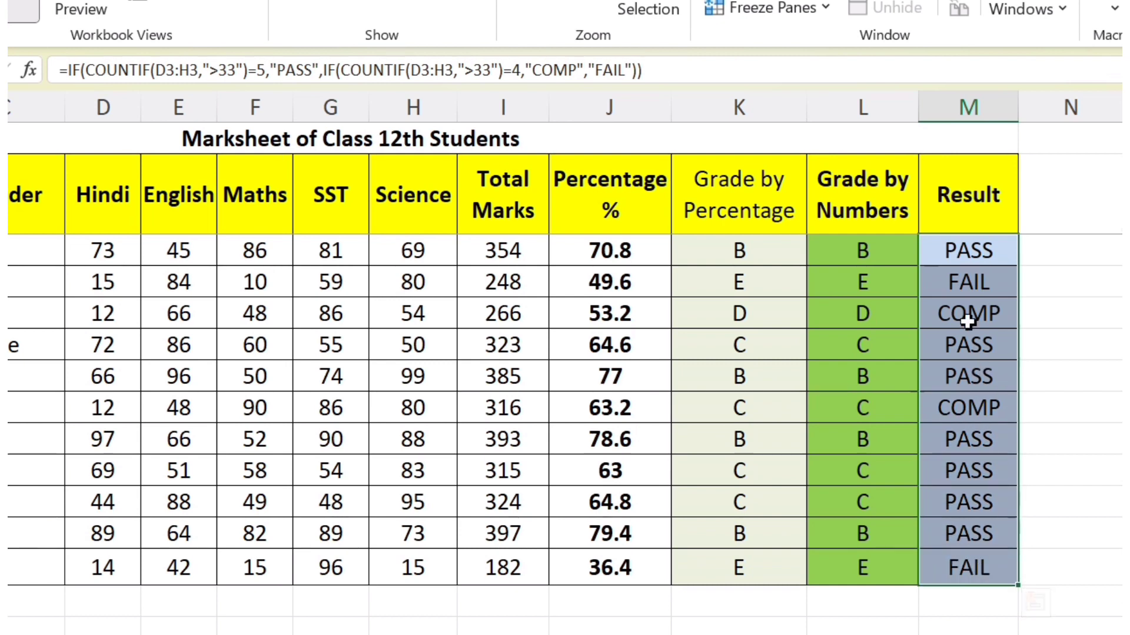
pyautogui.click(970, 253)
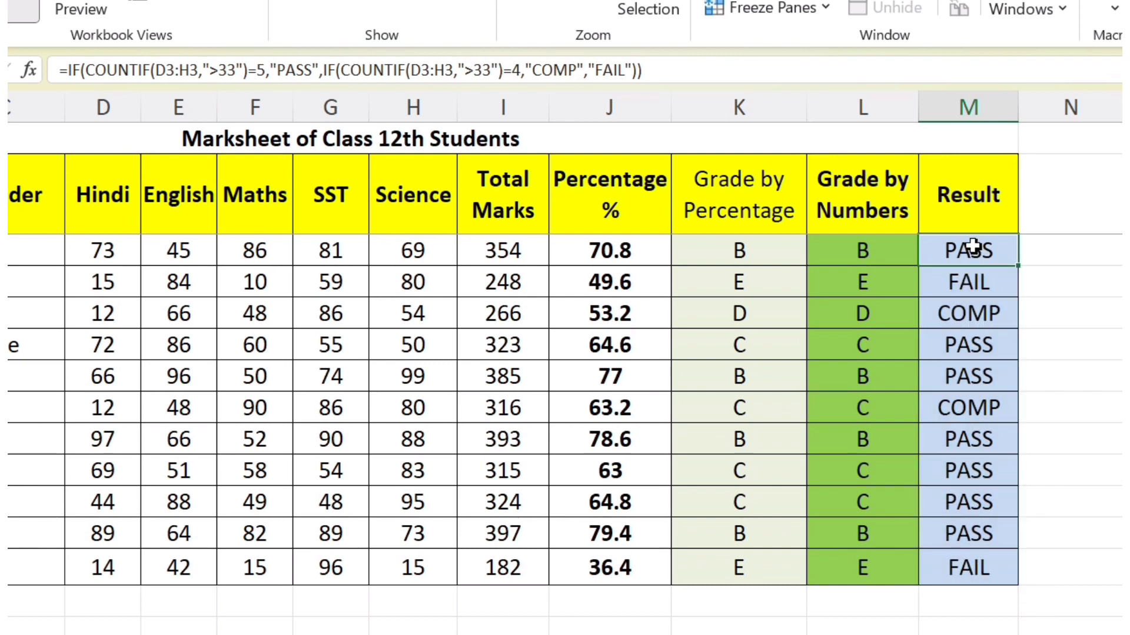
pyautogui.moveTo(972, 247); pyautogui.dragTo(976, 568)
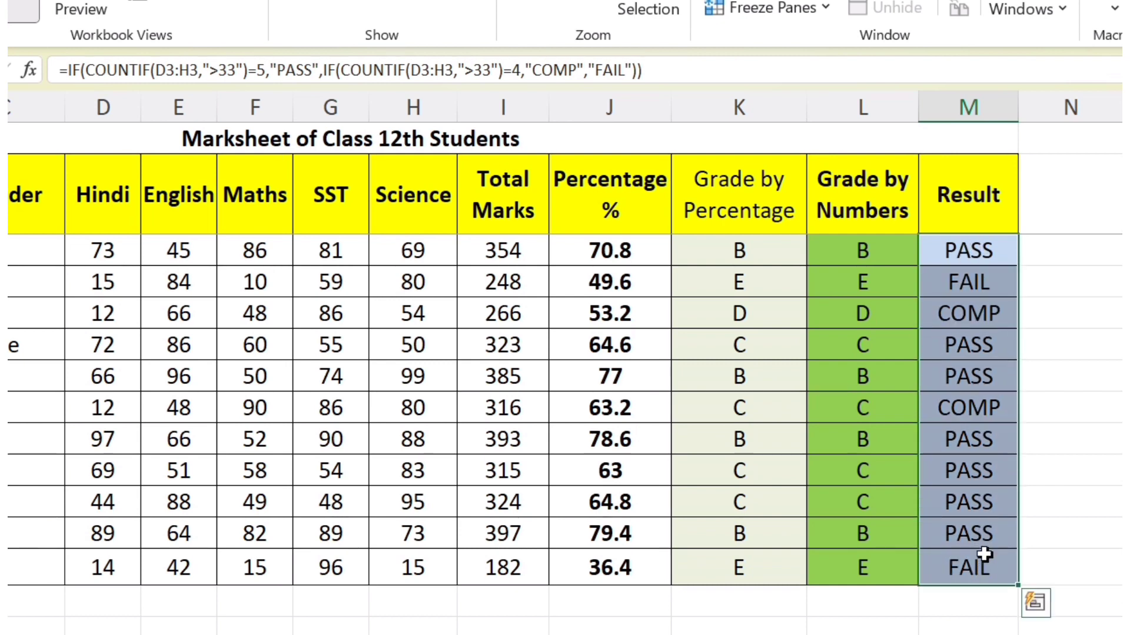
pyautogui.moveTo(992, 250); pyautogui.dragTo(992, 568)
pyautogui.click(976, 250)
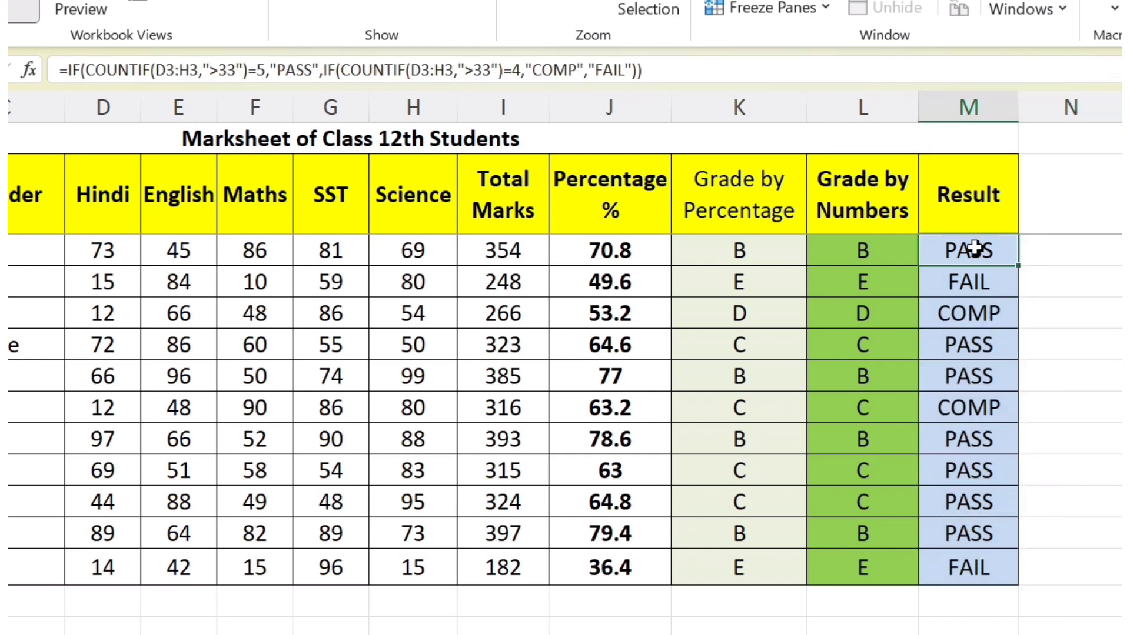
pyautogui.moveTo(975, 250); pyautogui.dragTo(976, 567)
pyautogui.click(958, 254)
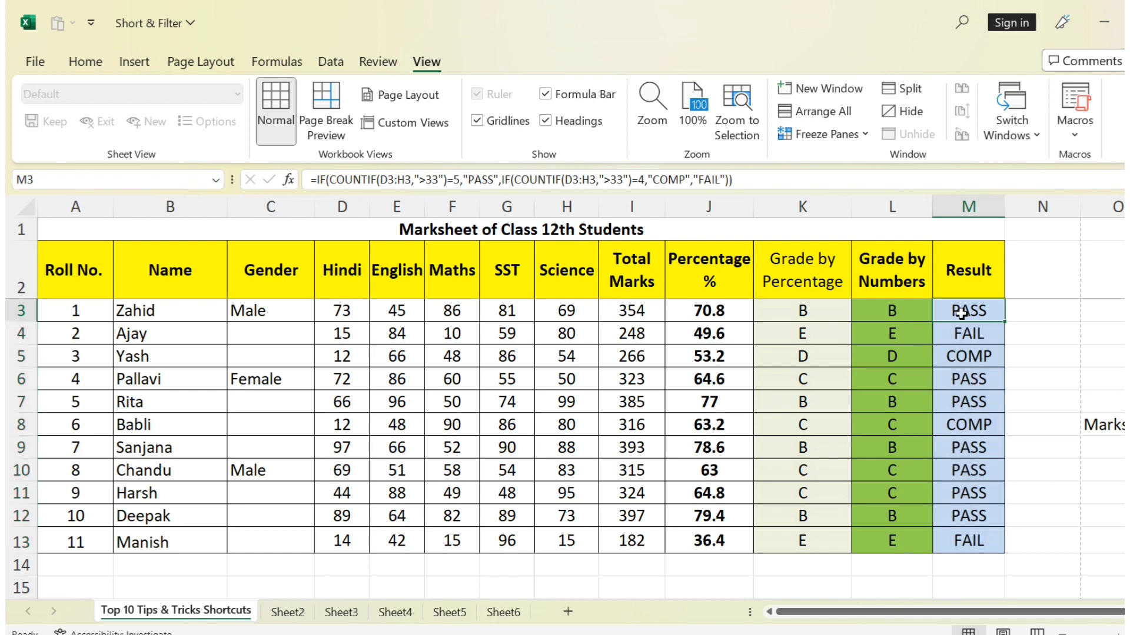
# - Add a conditional formatting rule to results M3:M13, giving cells containing "Fail" Light Red Fill with Dark Red Text
pyautogui.moveTo(961, 314); pyautogui.dragTo(965, 535)
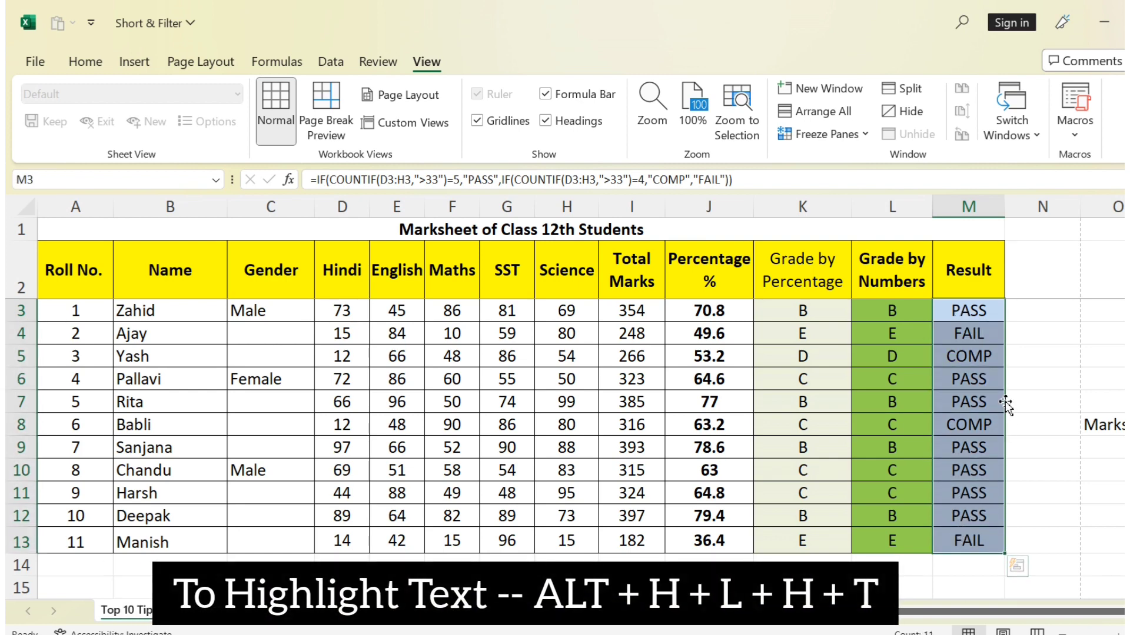
pyautogui.press('alt')
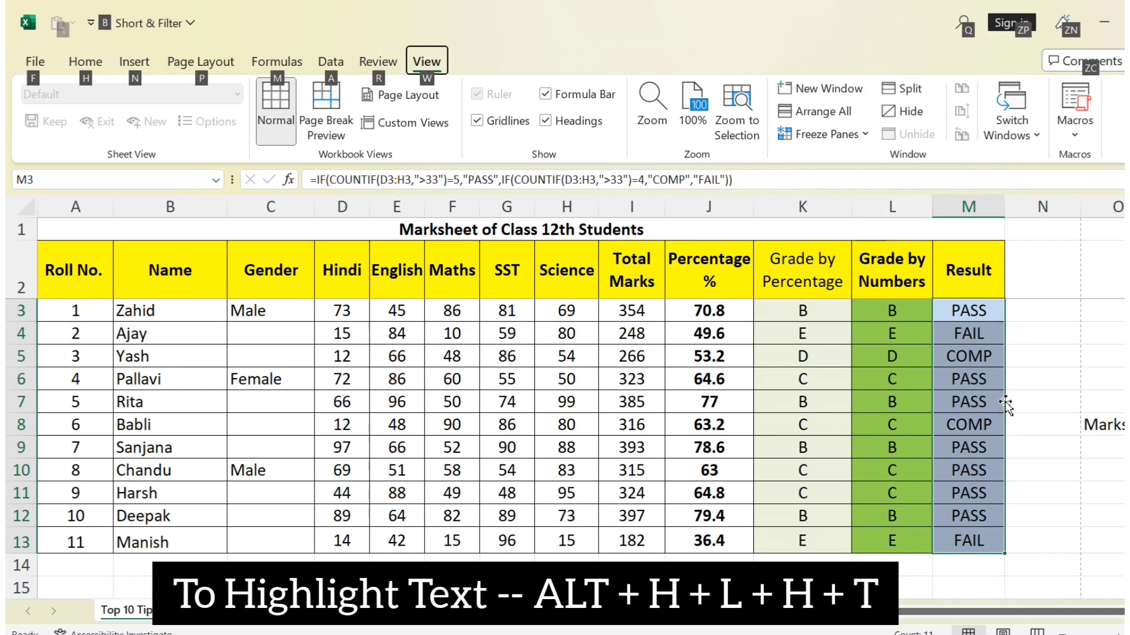
pyautogui.press('h')
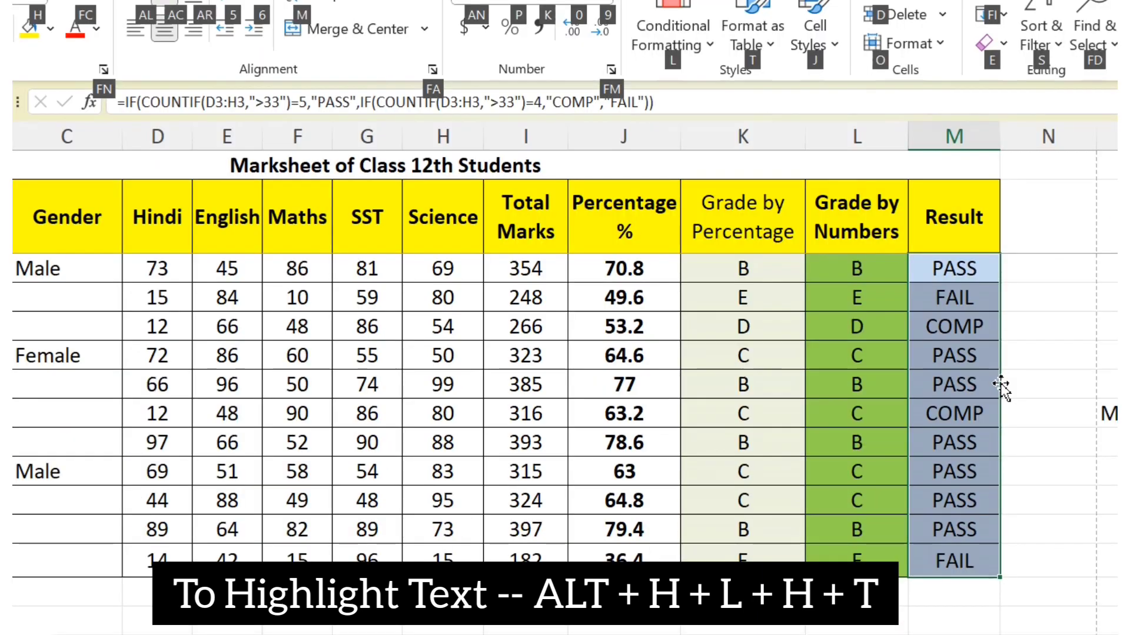
pyautogui.press('l')
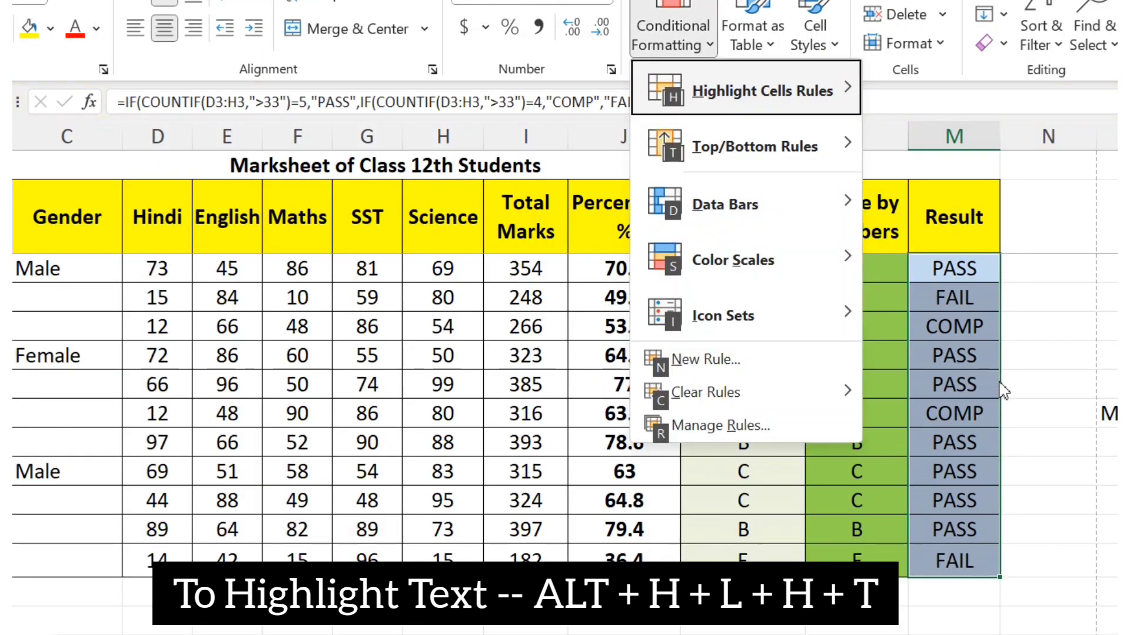
pyautogui.press('h')
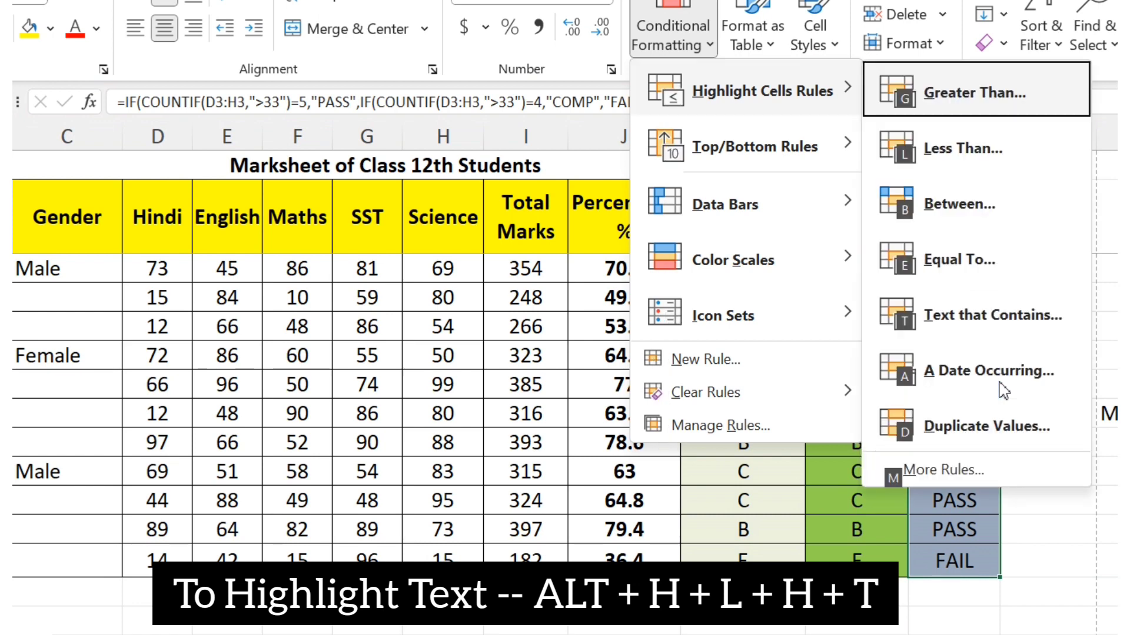
pyautogui.press('t')
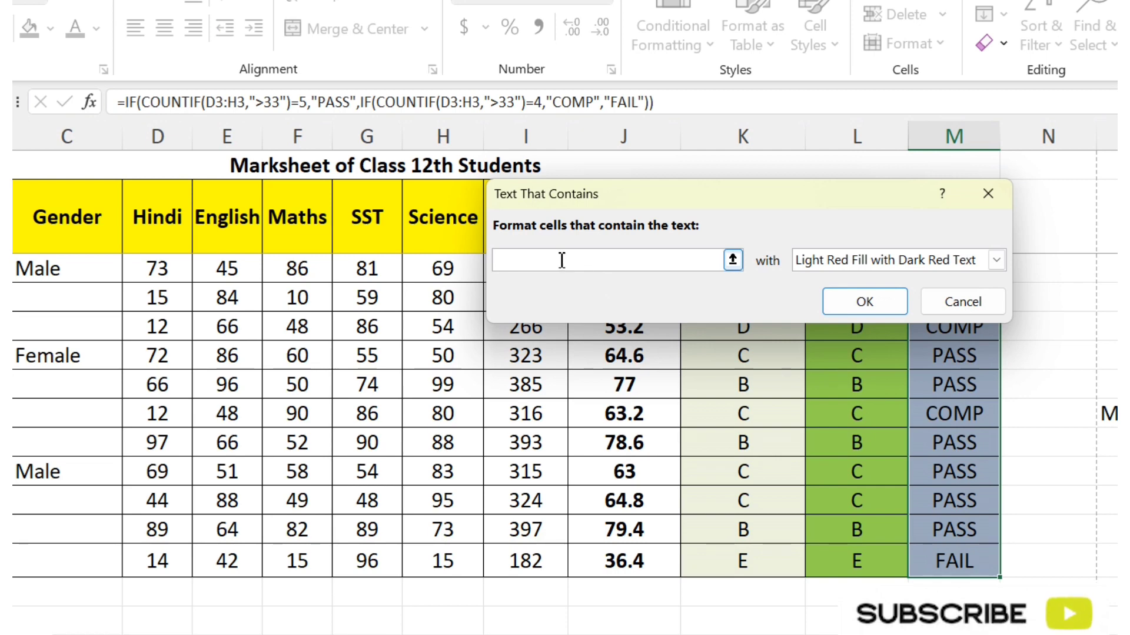
pyautogui.write('Fail')
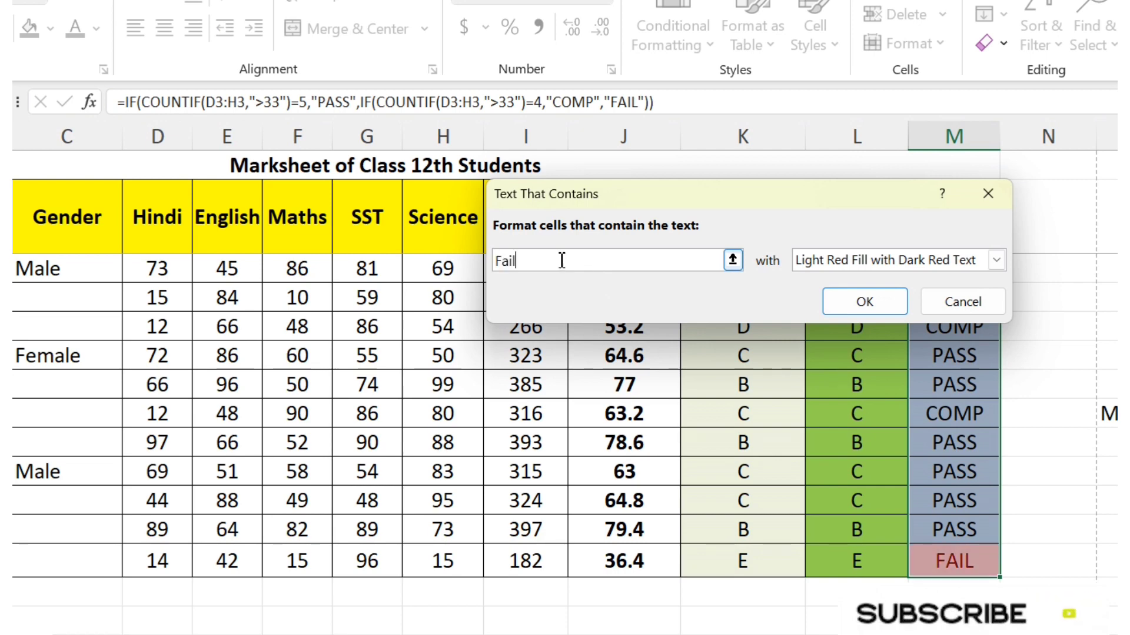
pyautogui.press('Return')
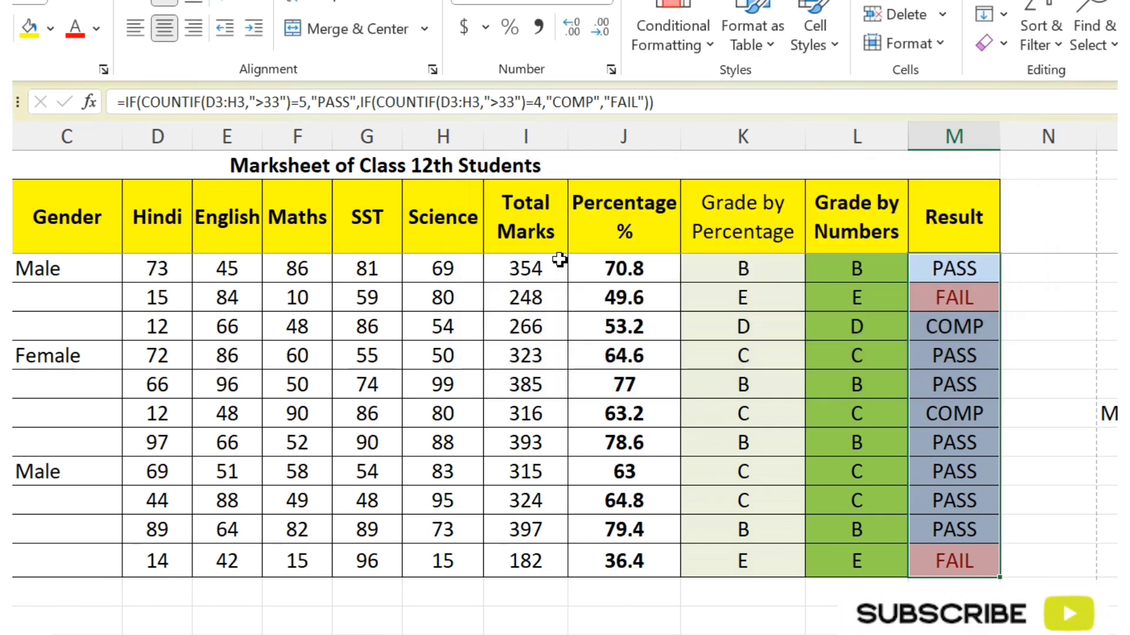
pyautogui.click(1006, 465)
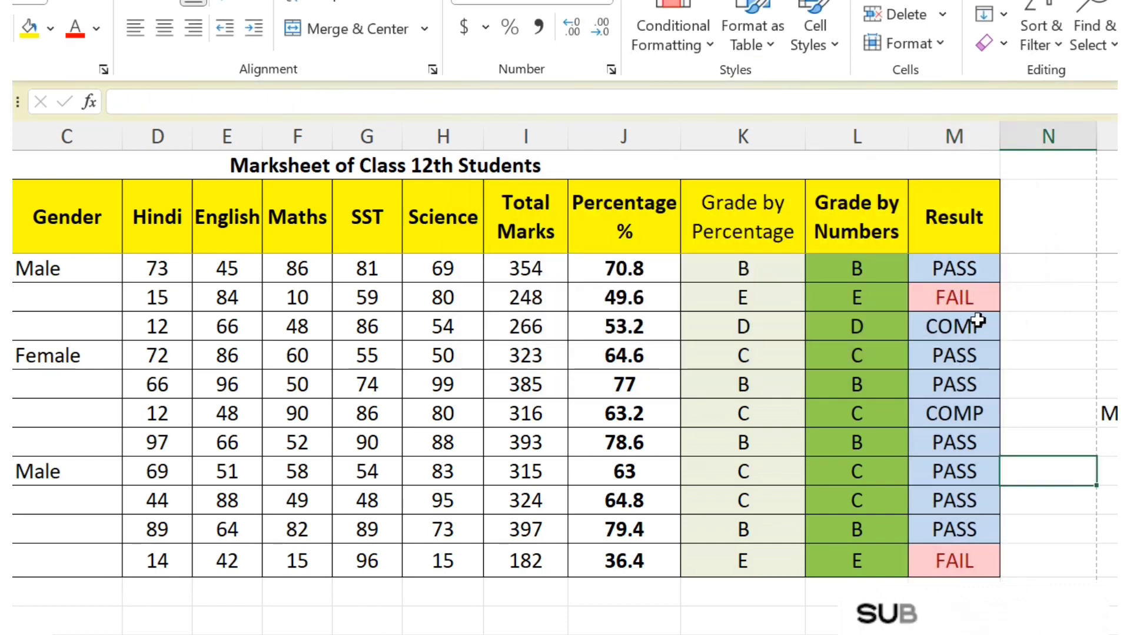
pyautogui.moveTo(959, 263); pyautogui.dragTo(979, 553)
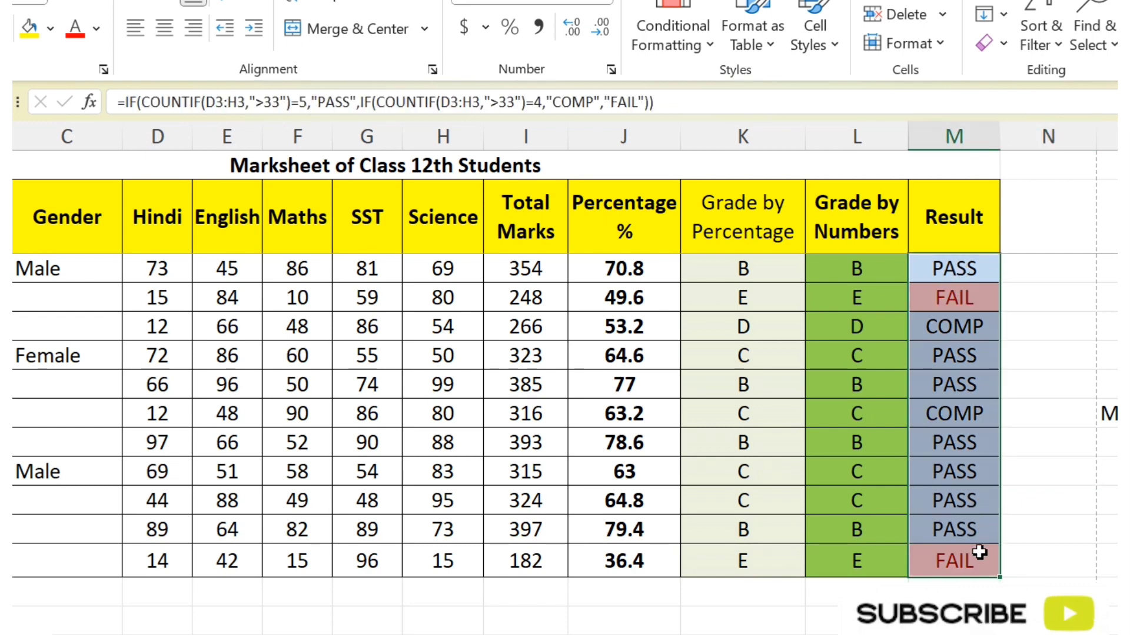
pyautogui.click(1021, 328)
pyautogui.moveTo(994, 266); pyautogui.dragTo(980, 534)
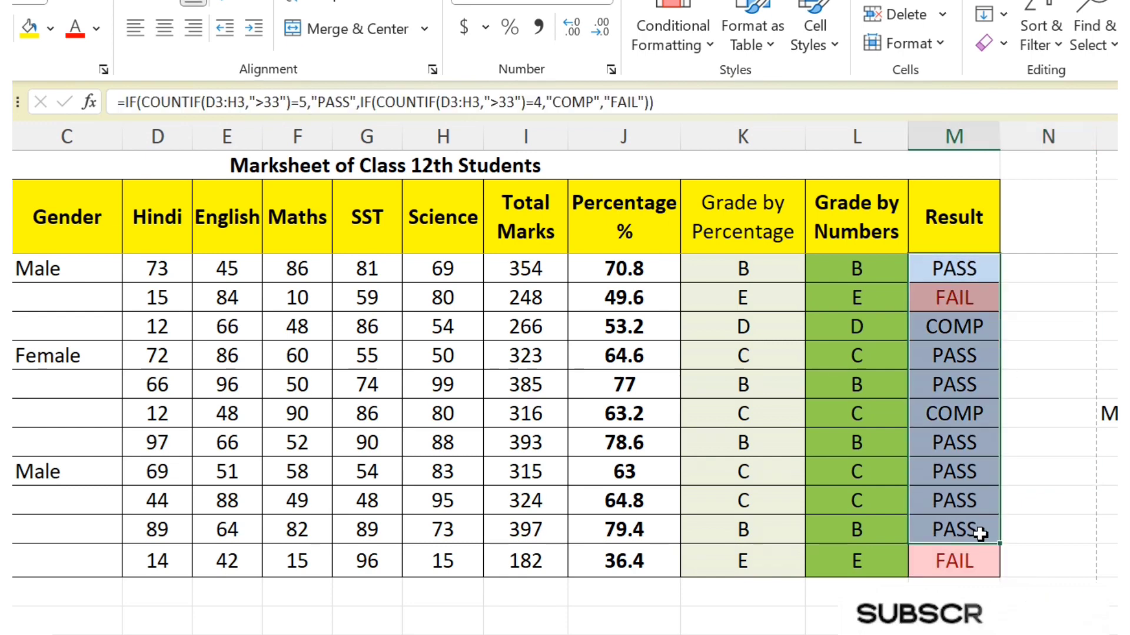
pyautogui.click(1054, 471)
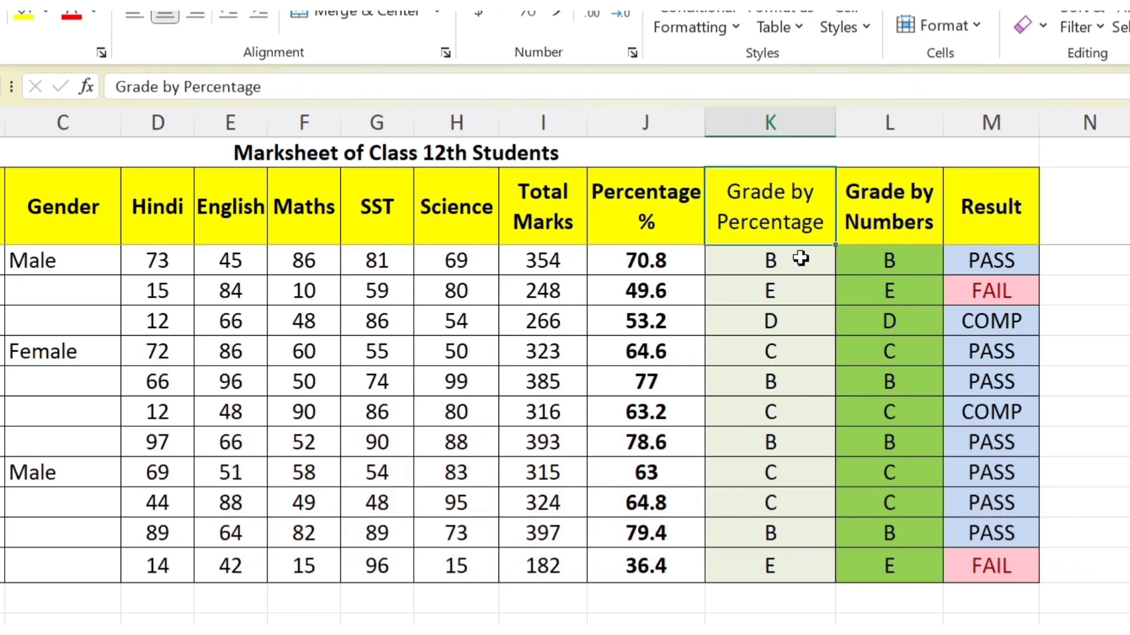
# - Compare the Grade by Percentage column with the Grade by Numbers column, including their headings and grade formulas
pyautogui.click(797, 287)
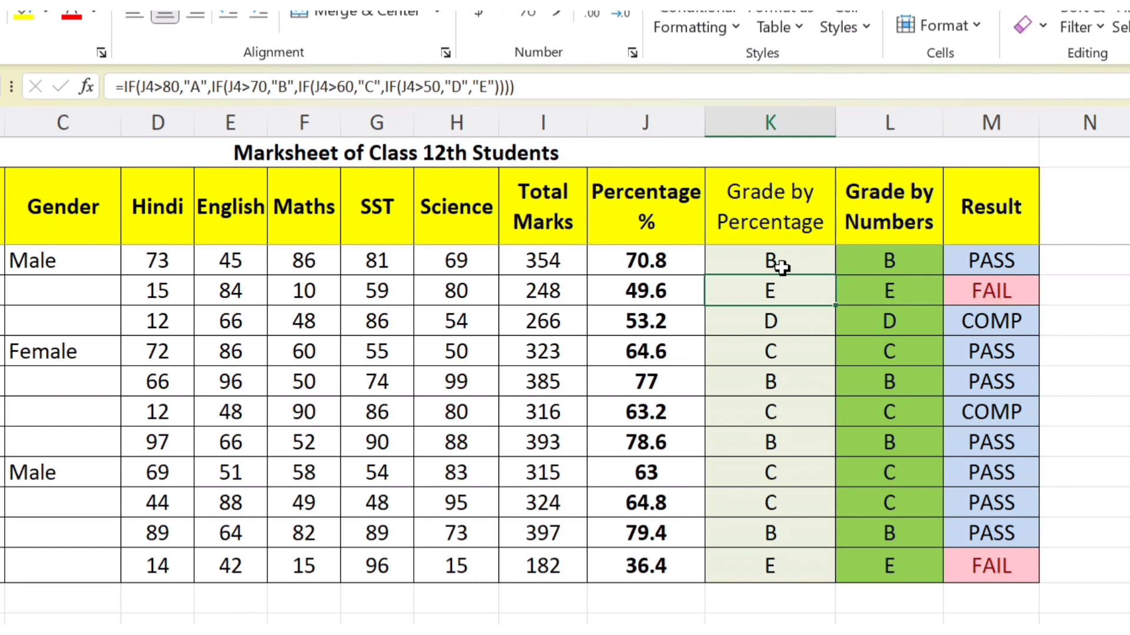
pyautogui.click(785, 211)
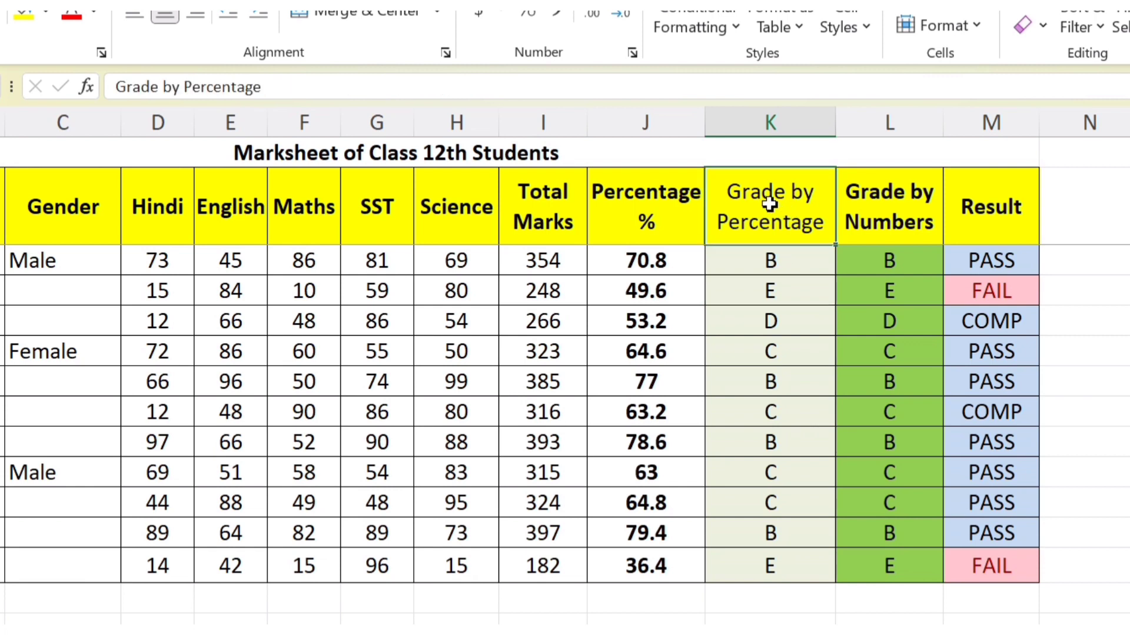
pyautogui.moveTo(770, 204); pyautogui.dragTo(877, 205)
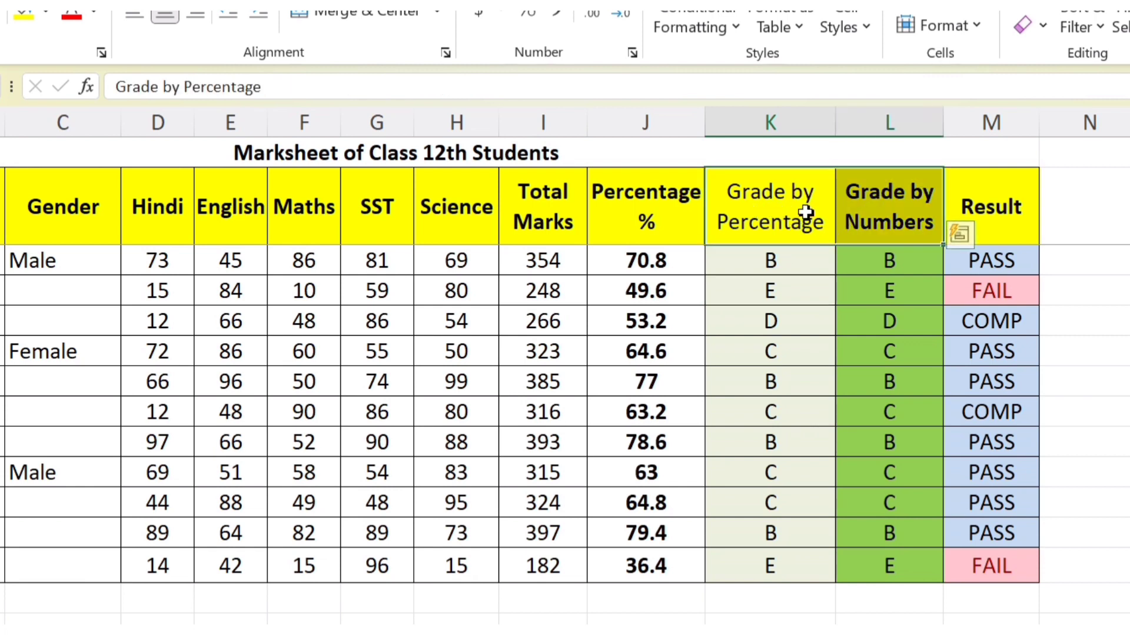
pyautogui.click(805, 212)
pyautogui.click(895, 220)
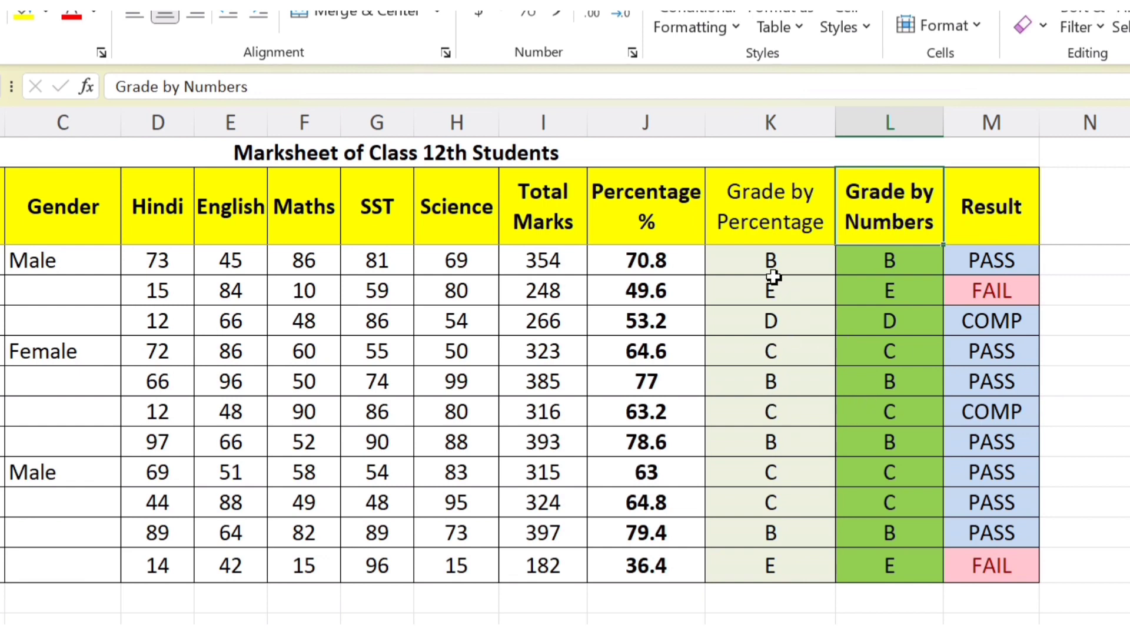
pyautogui.moveTo(890, 268); pyautogui.dragTo(893, 554)
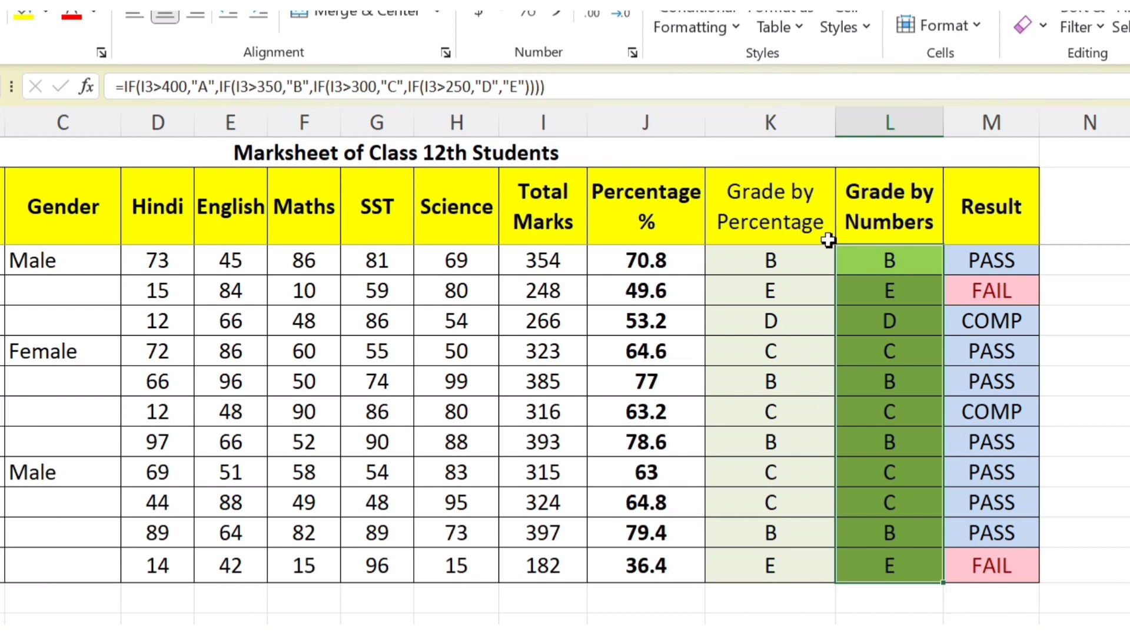
# - Hide column K, the Grade by Percentage column
pyautogui.click(782, 122)
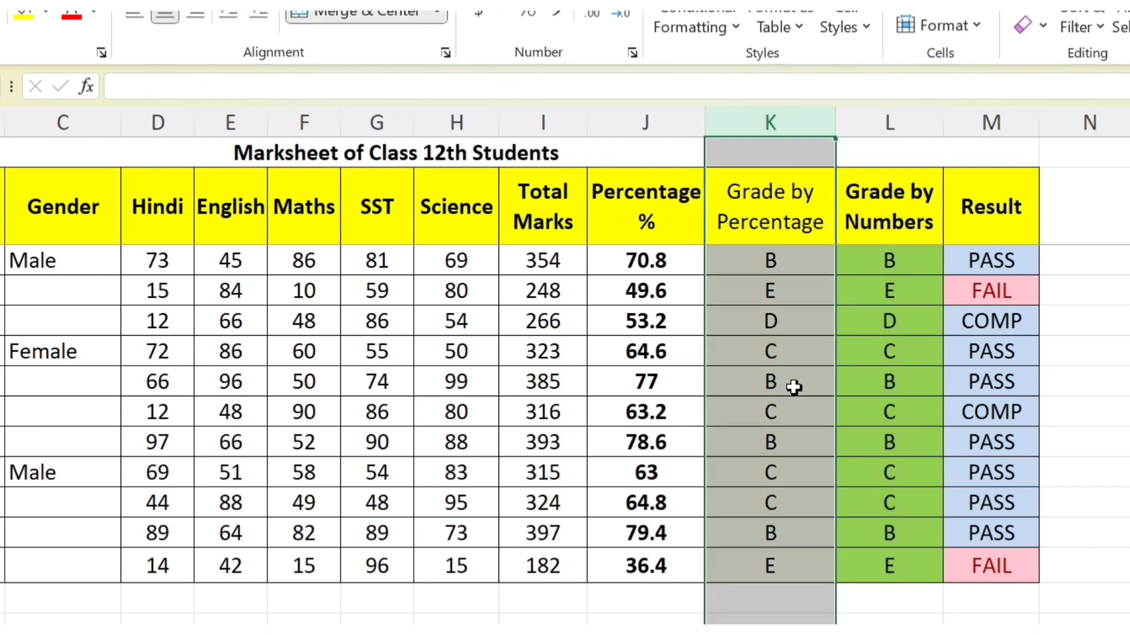
pyautogui.click(861, 318)
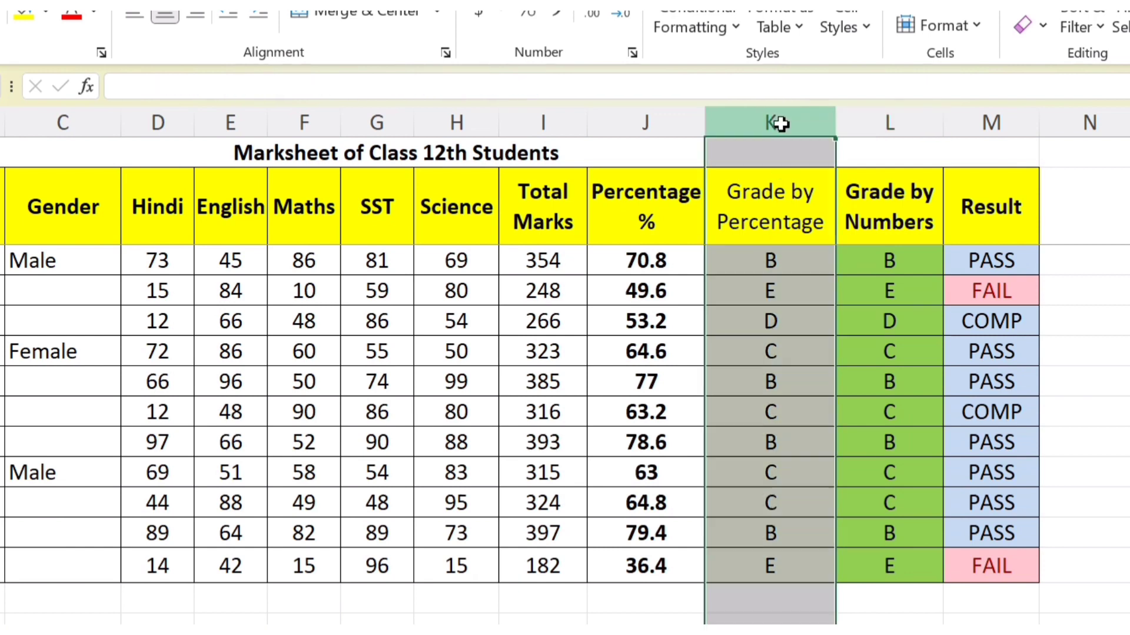
pyautogui.click(784, 122)
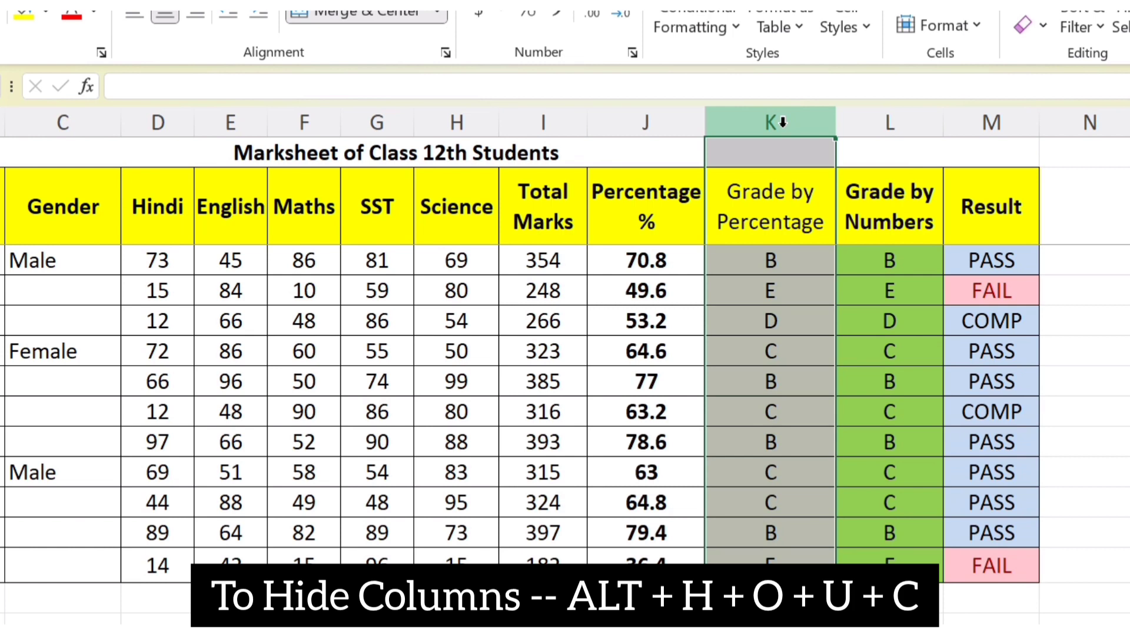
pyautogui.hotkey('alt', 'h')
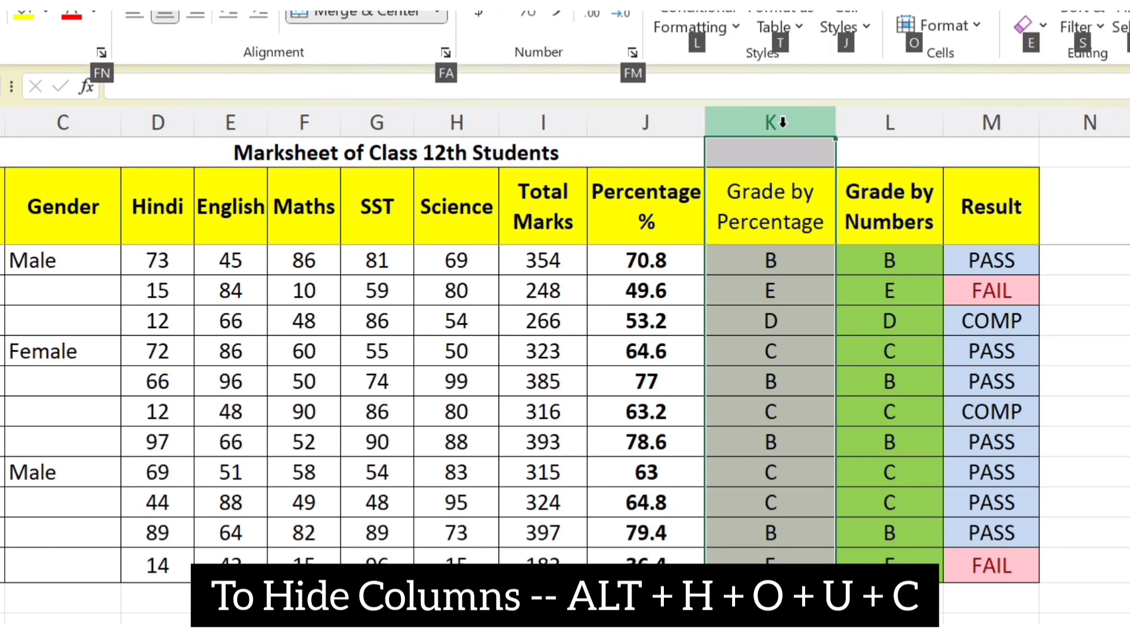
pyautogui.press('o')
pyautogui.press('u')
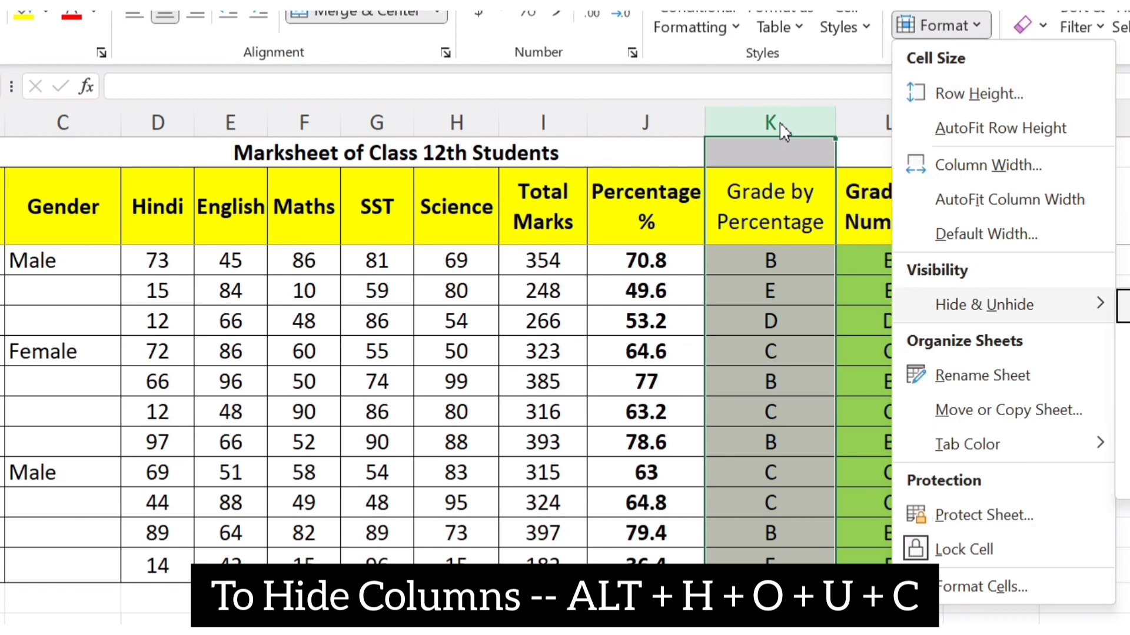
pyautogui.press('c')
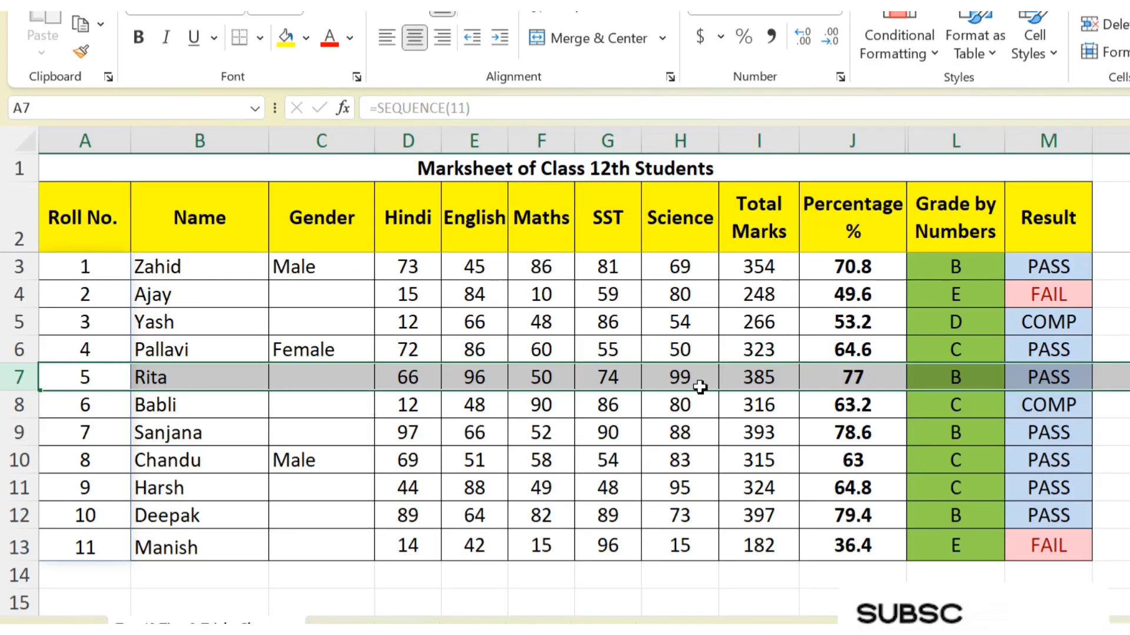
# - Hide row 7, the record of the student with roll number 5
pyautogui.click(456, 382)
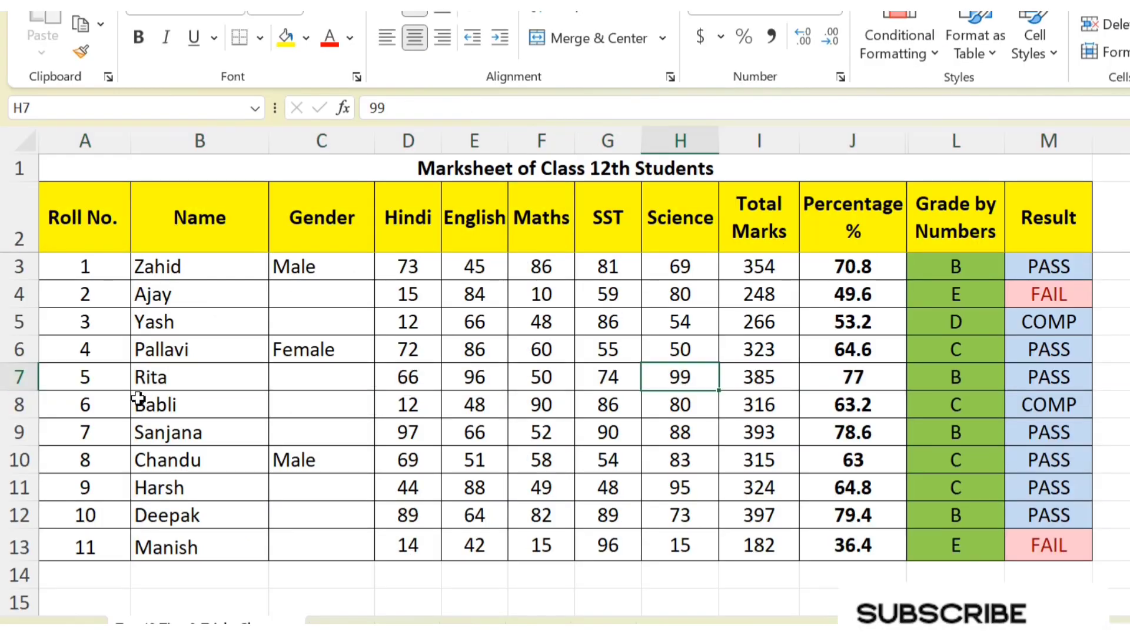
pyautogui.click(15, 381)
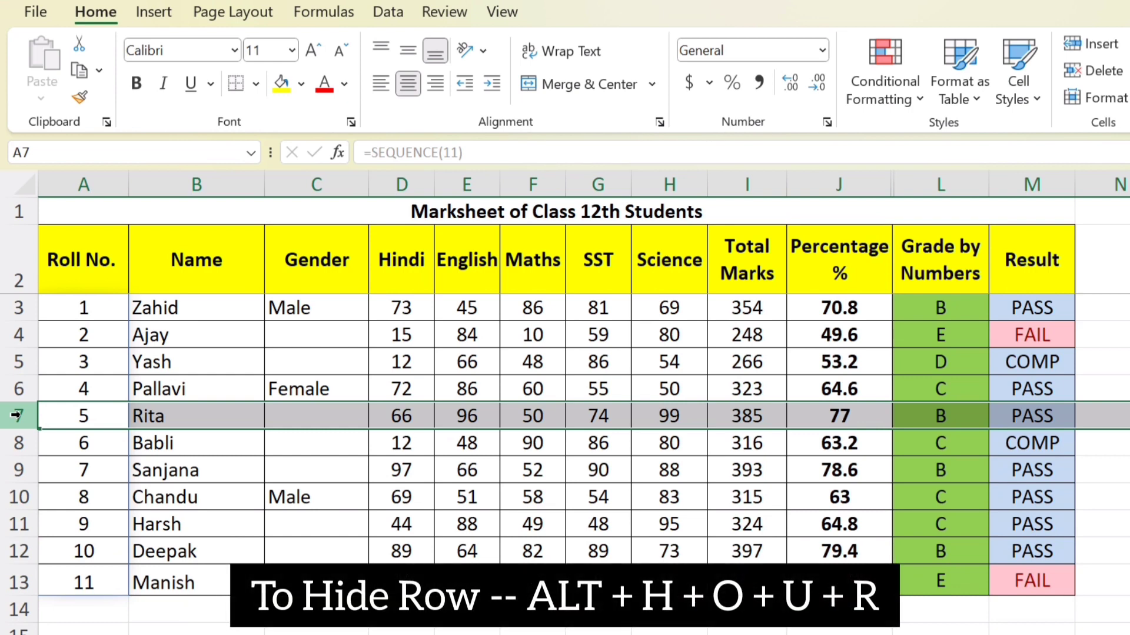
pyautogui.press('alt')
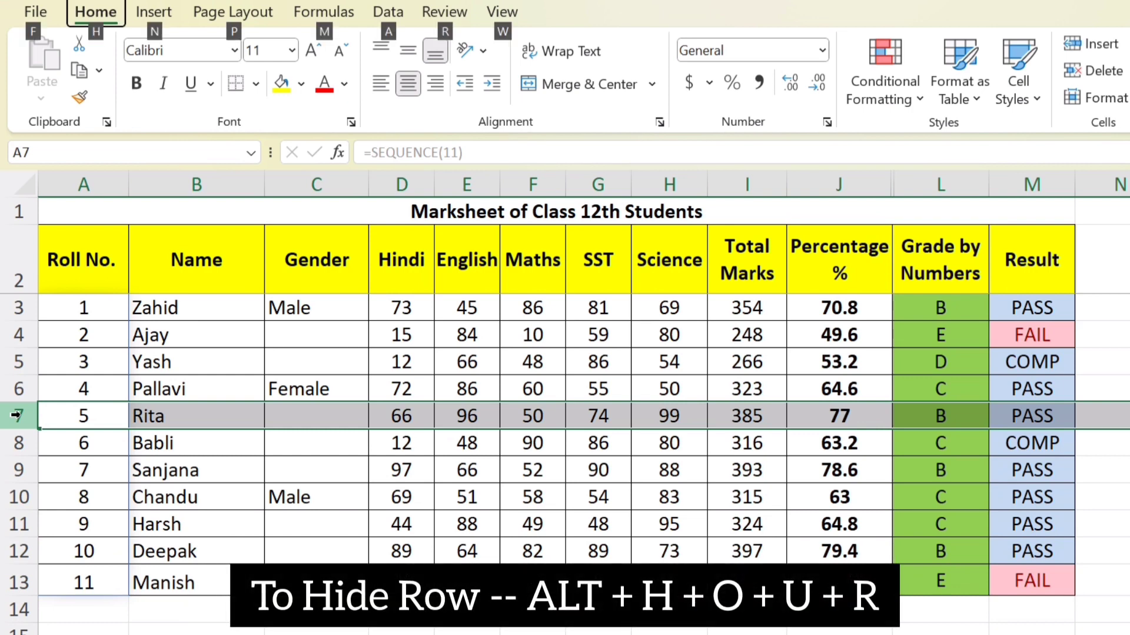
pyautogui.press('h')
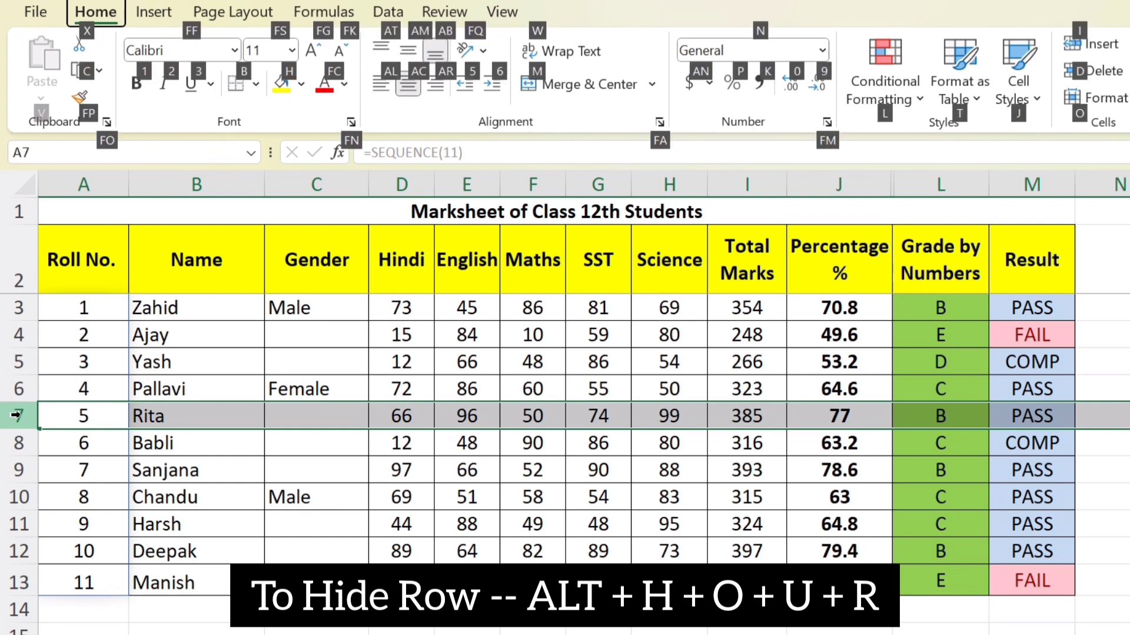
pyautogui.press('o')
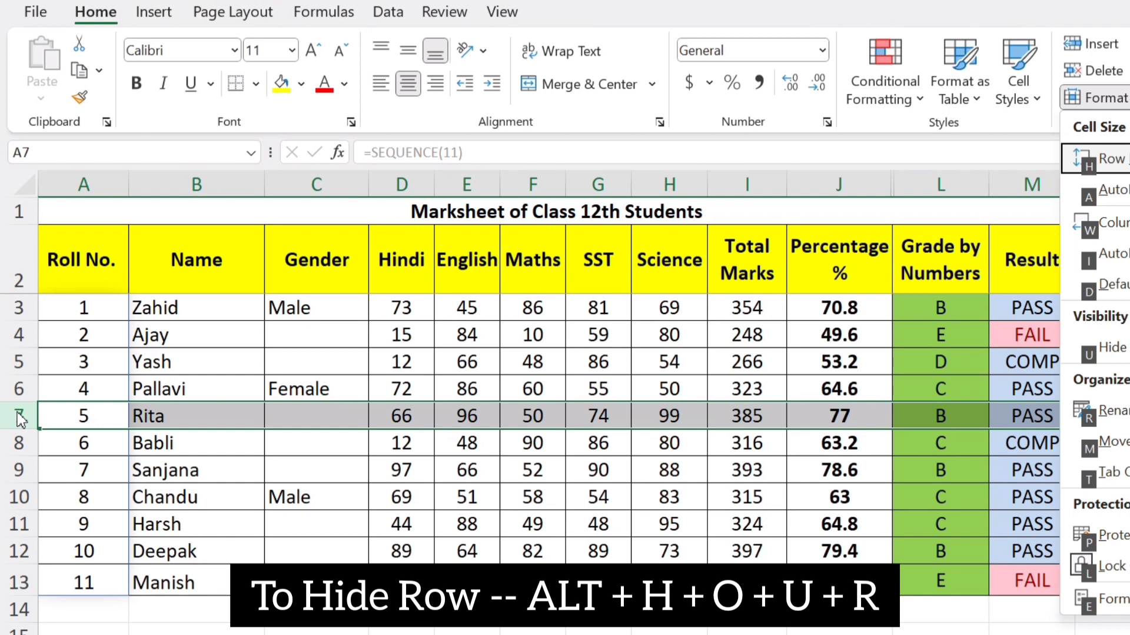
pyautogui.press('u')
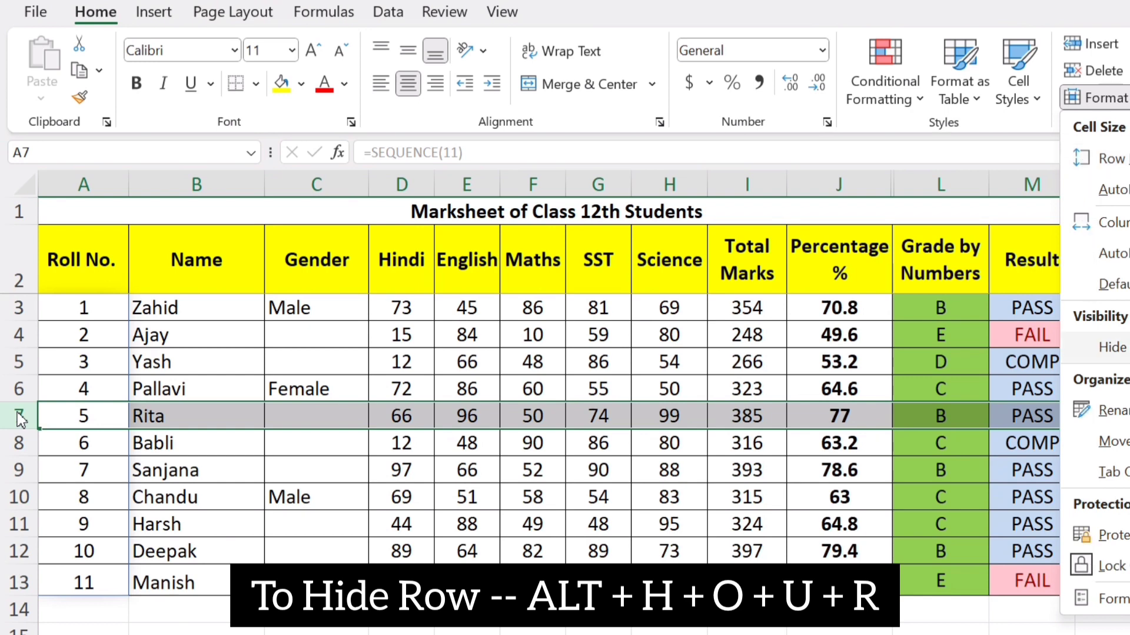
pyautogui.press('r')
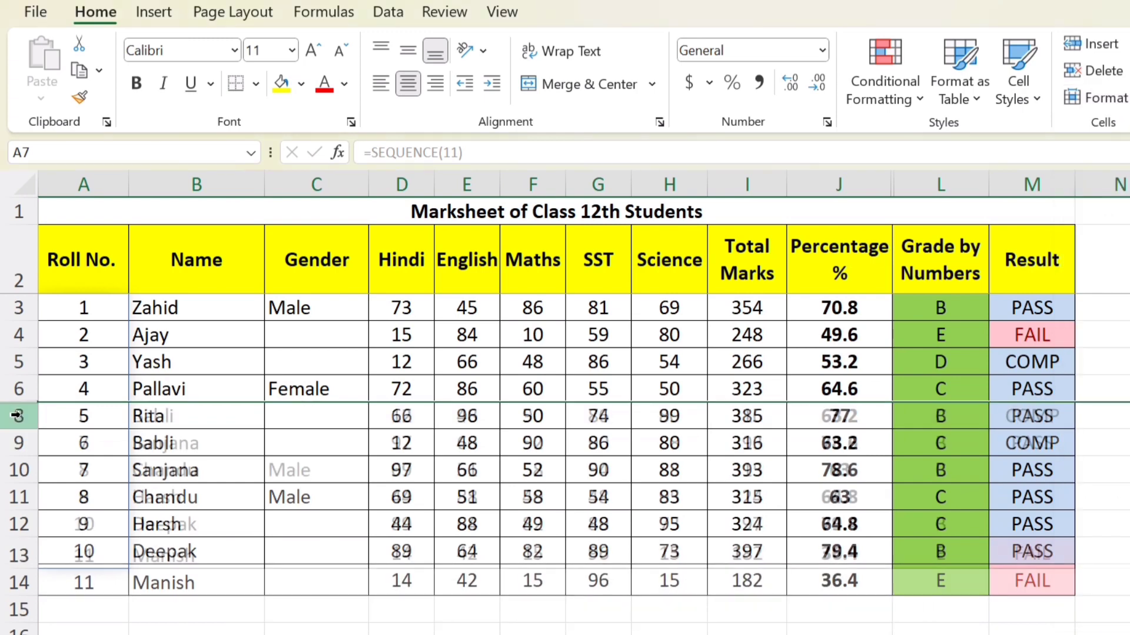
pyautogui.click(24, 421)
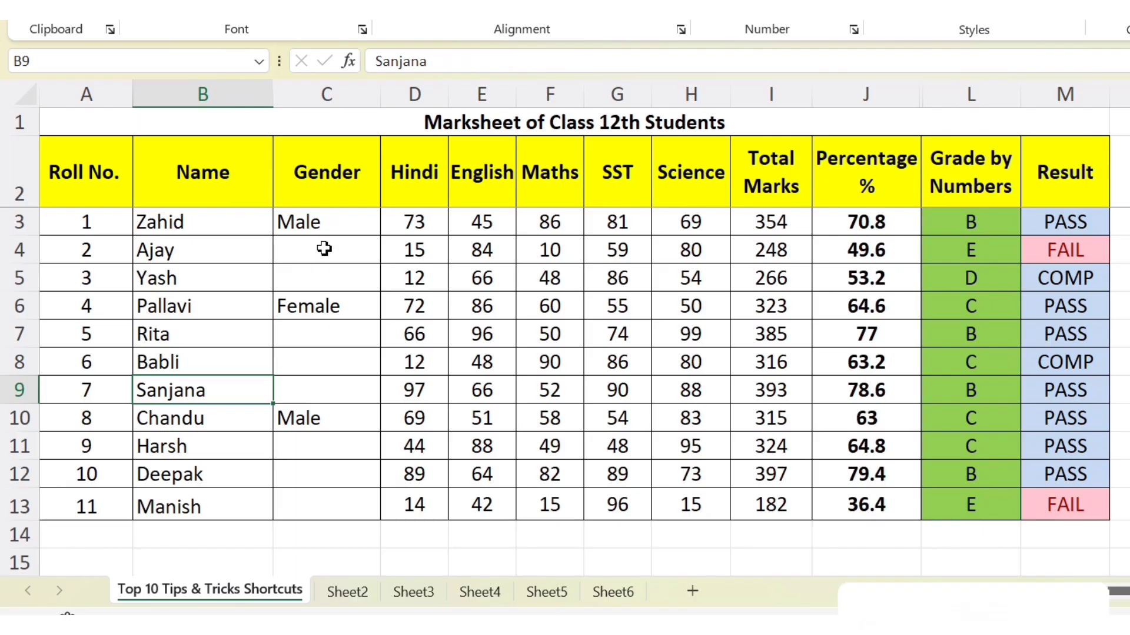
# - Check the blank cells in the Gender column against the student names in rows 3 to 13
pyautogui.click(304, 246)
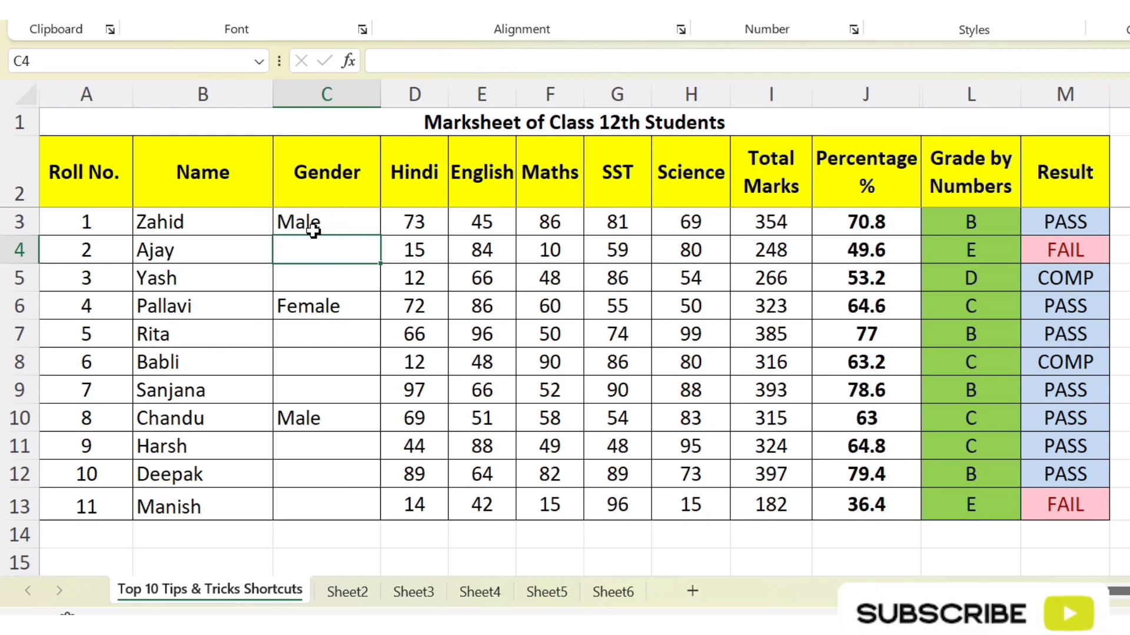
pyautogui.click(336, 172)
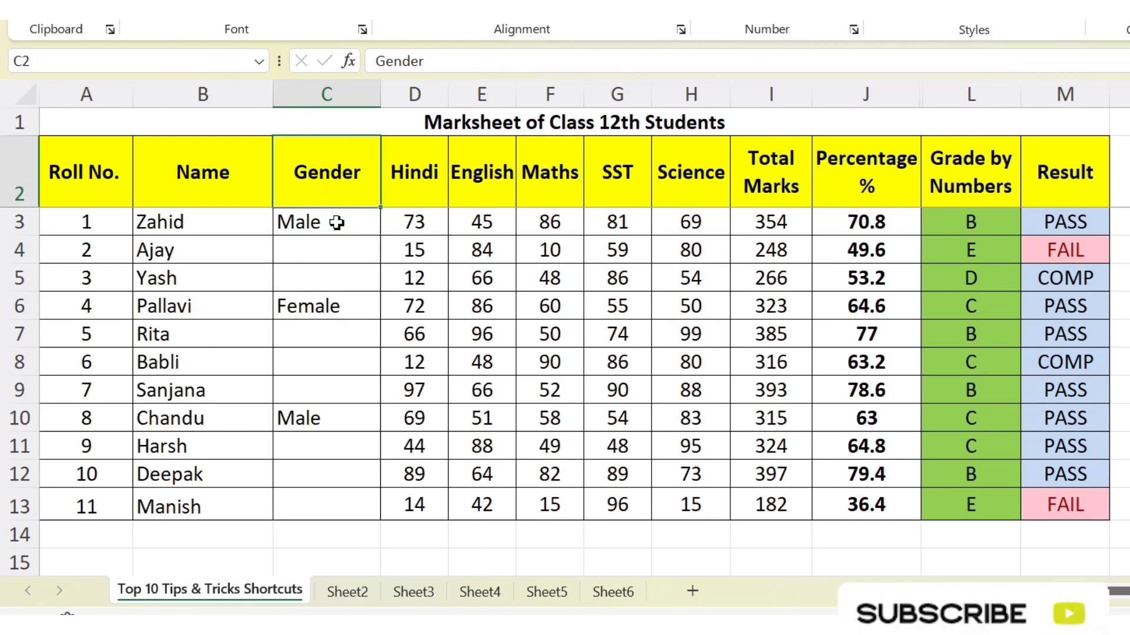
pyautogui.hotkey('ctrl', 'Down')
pyautogui.hotkey('ctrl', 'Down')
pyautogui.hotkey('ctrl', 'Down')
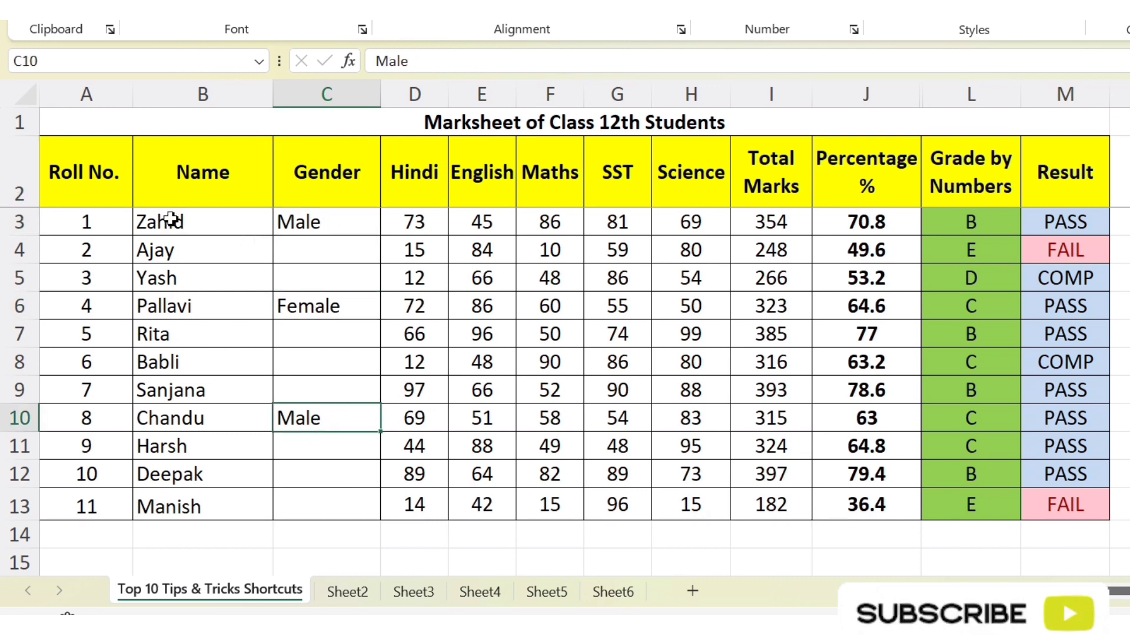
pyautogui.moveTo(323, 224); pyautogui.dragTo(331, 510)
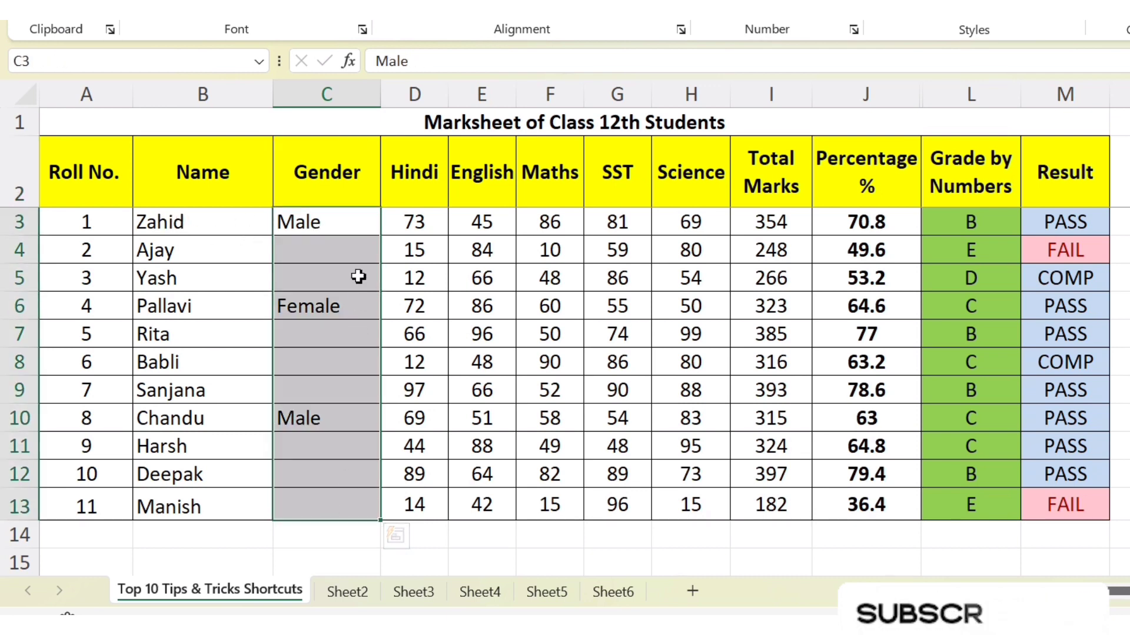
pyautogui.click(353, 230)
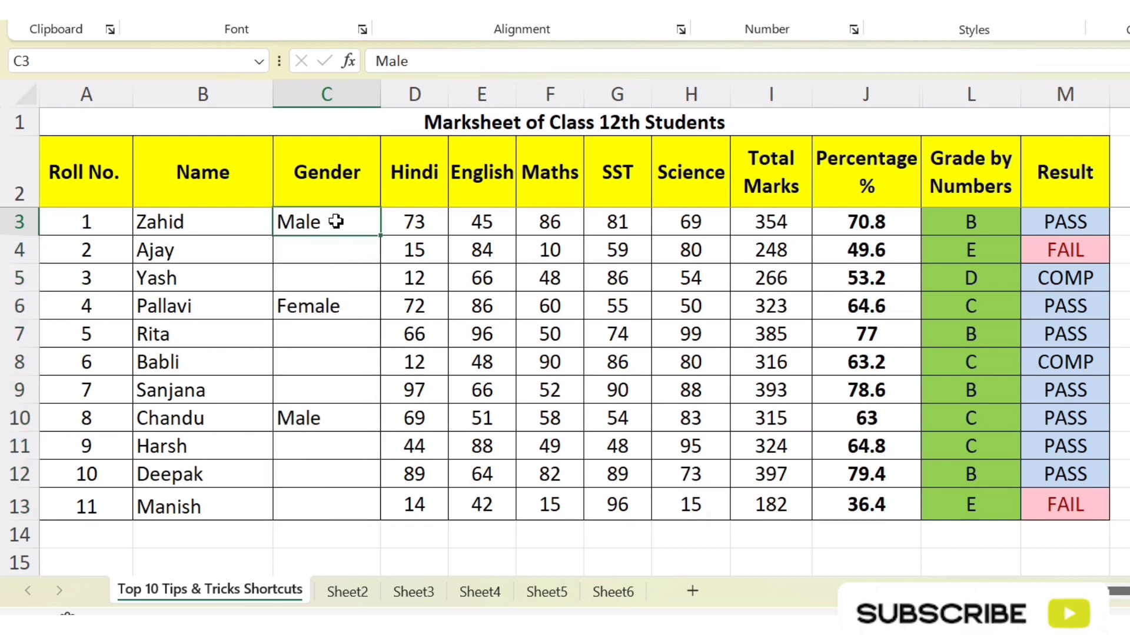
pyautogui.moveTo(200, 222); pyautogui.dragTo(200, 280)
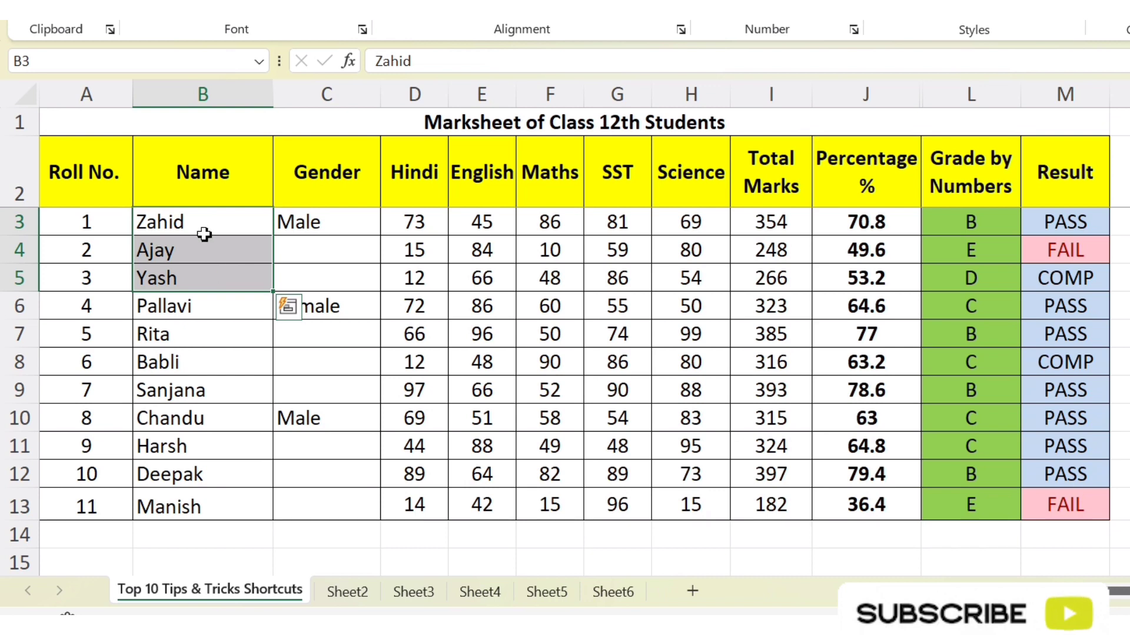
pyautogui.click(337, 213)
pyautogui.moveTo(158, 222); pyautogui.dragTo(176, 277)
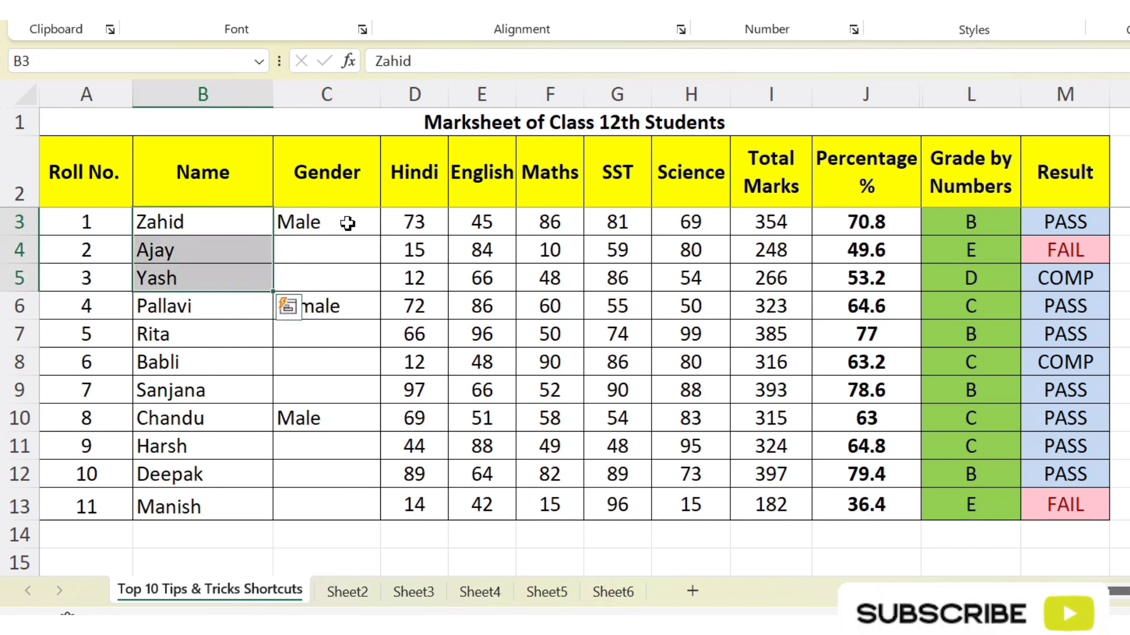
# - Fill down the blank genders with Male in C4:C5, Female in C7:C9 and Male in C11:C13
pyautogui.moveTo(347, 222); pyautogui.dragTo(346, 267)
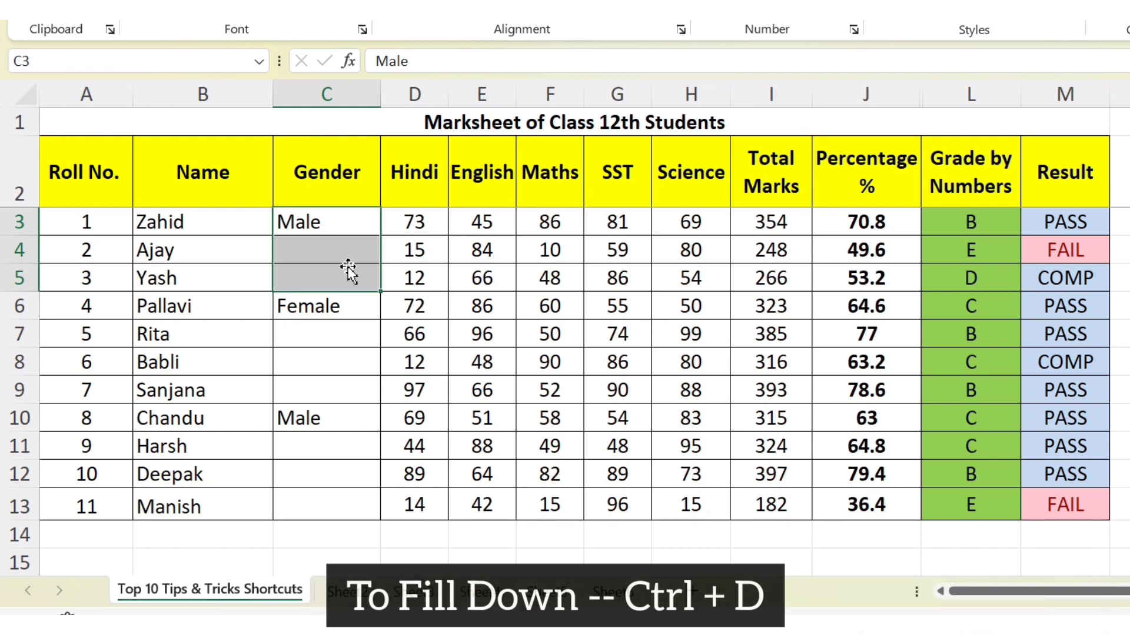
pyautogui.hotkey('ctrl', 'd')
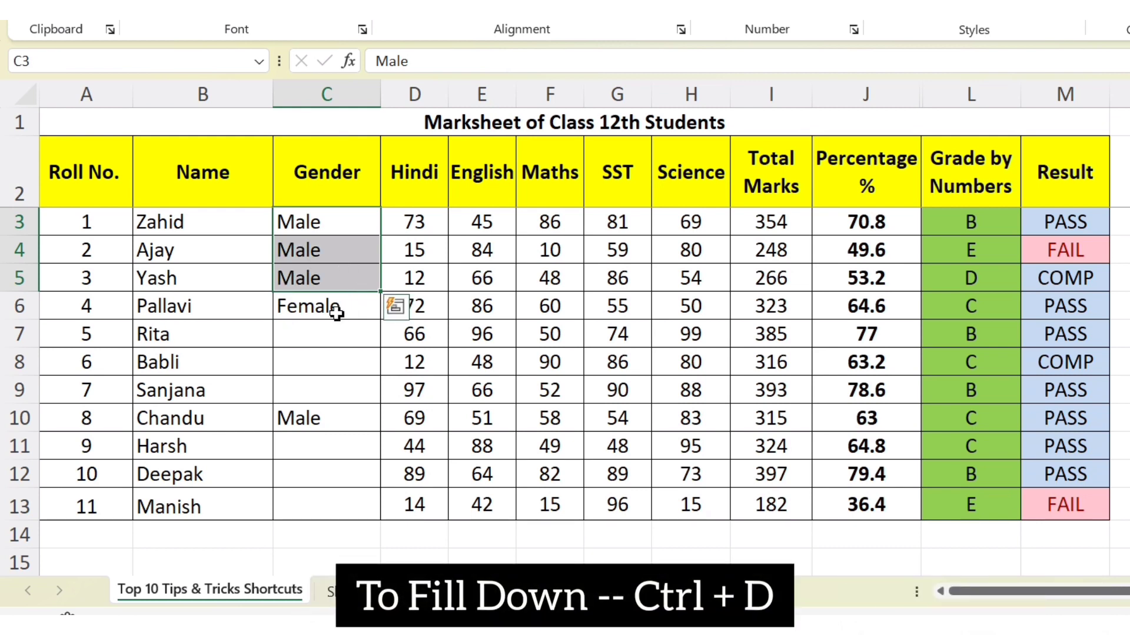
pyautogui.moveTo(335, 313); pyautogui.dragTo(335, 392)
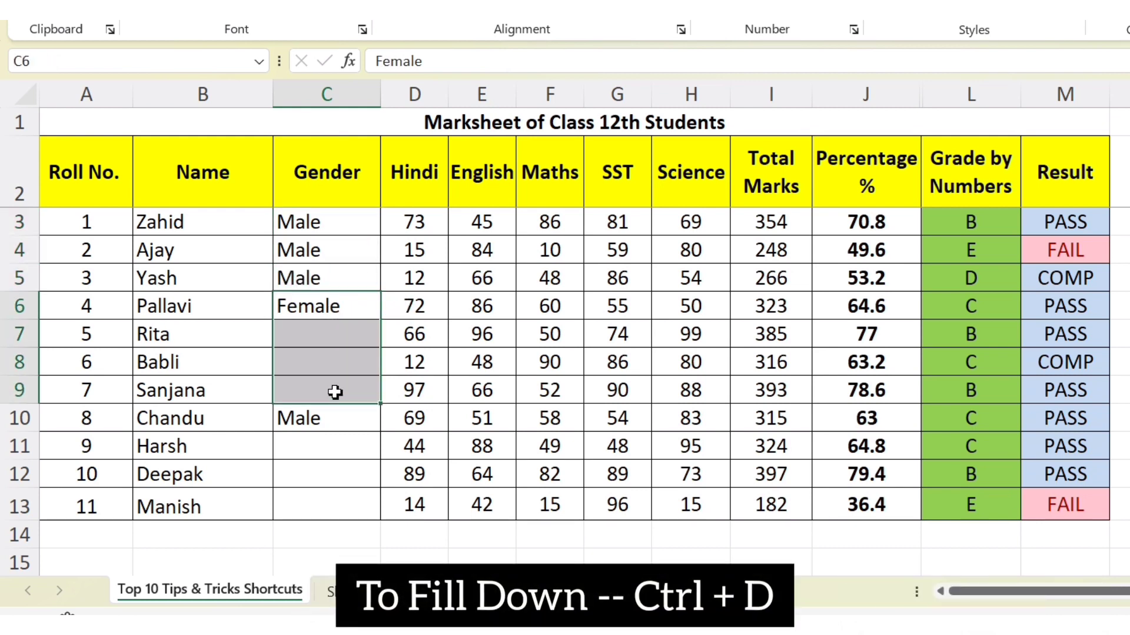
pyautogui.click(328, 305)
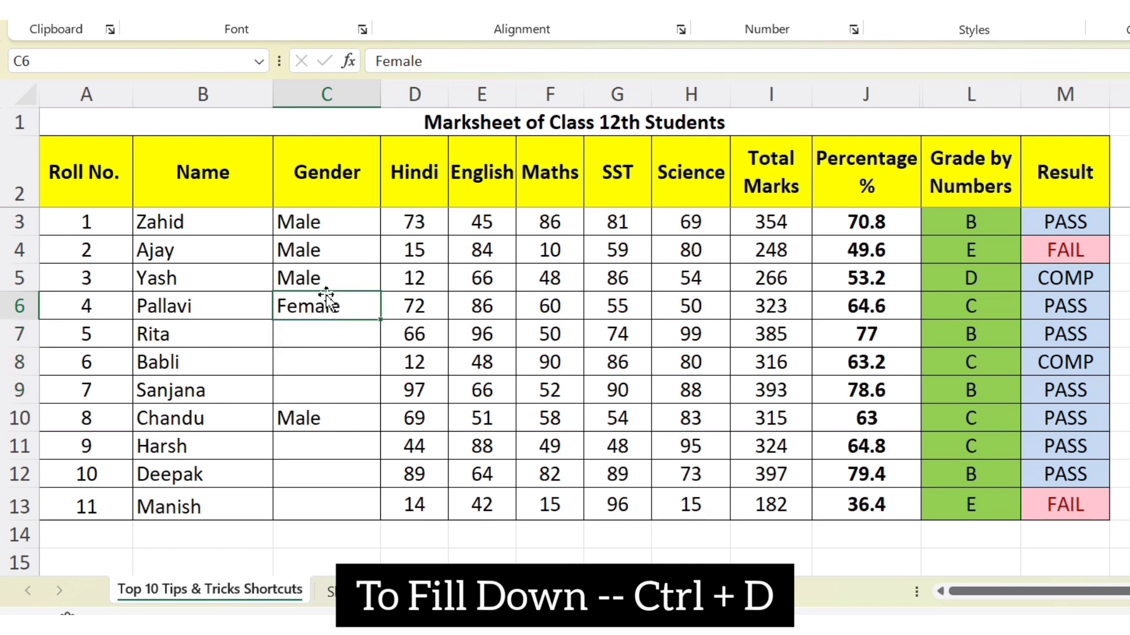
pyautogui.moveTo(346, 305); pyautogui.dragTo(348, 380)
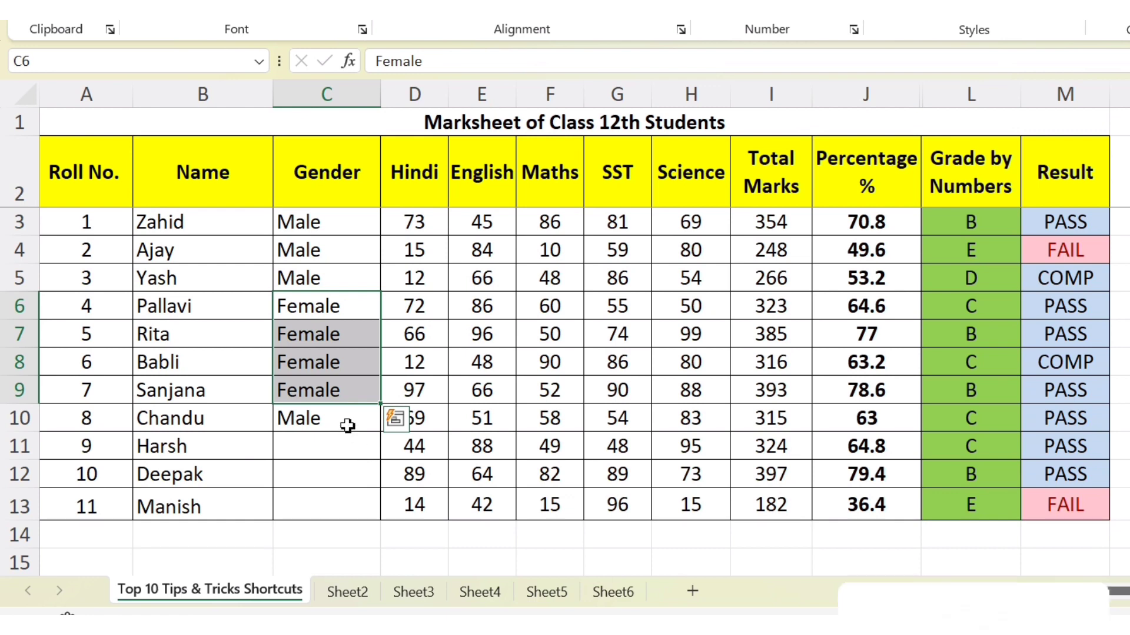
pyautogui.moveTo(346, 422); pyautogui.dragTo(348, 500)
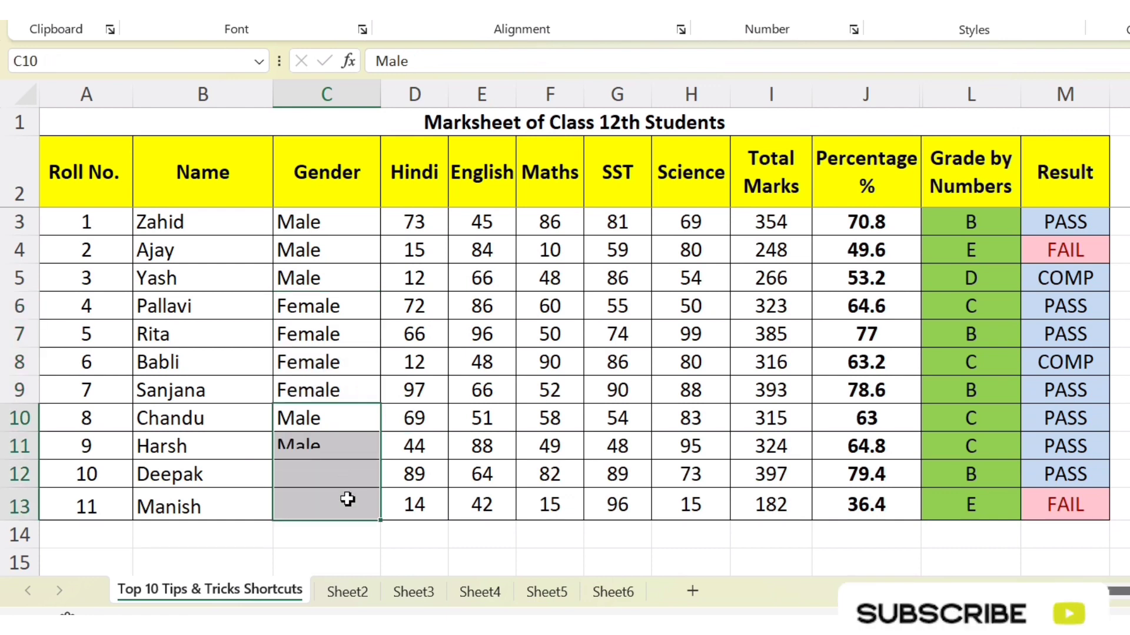
# - Review the whole marksheet table and the gender entries in C3:C13
pyautogui.click(331, 224)
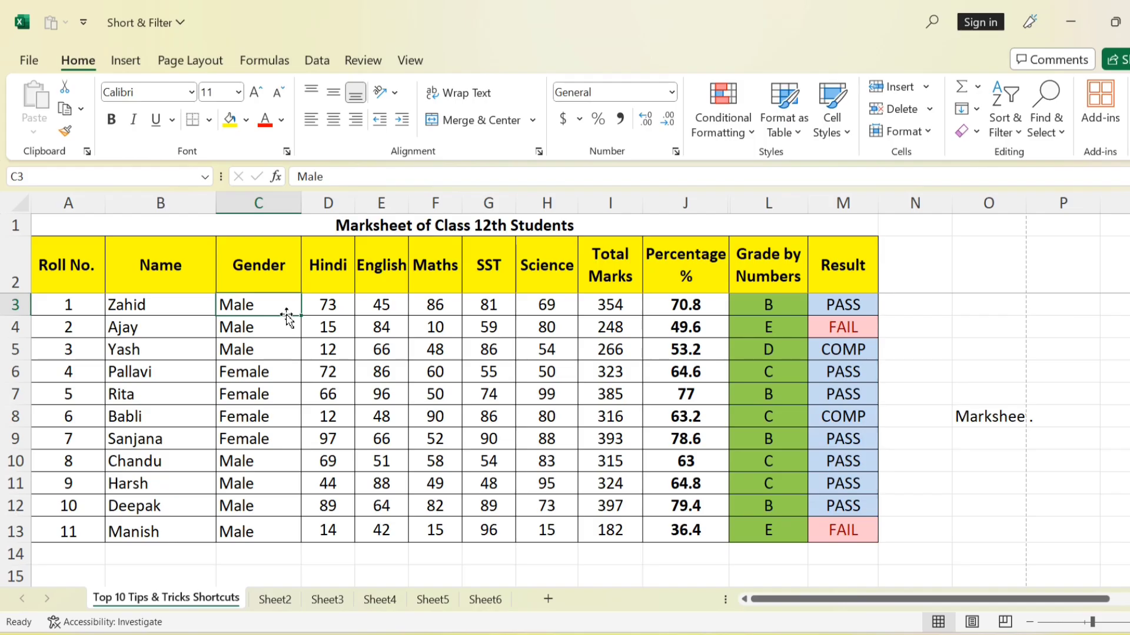
pyautogui.click(323, 288)
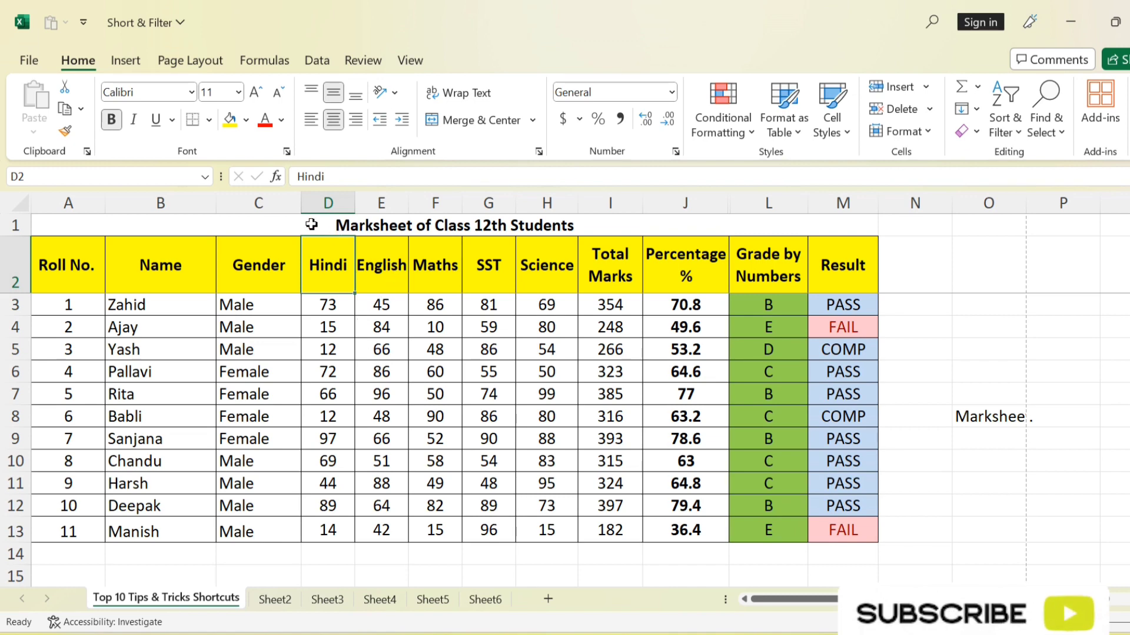
pyautogui.moveTo(311, 224); pyautogui.dragTo(334, 521)
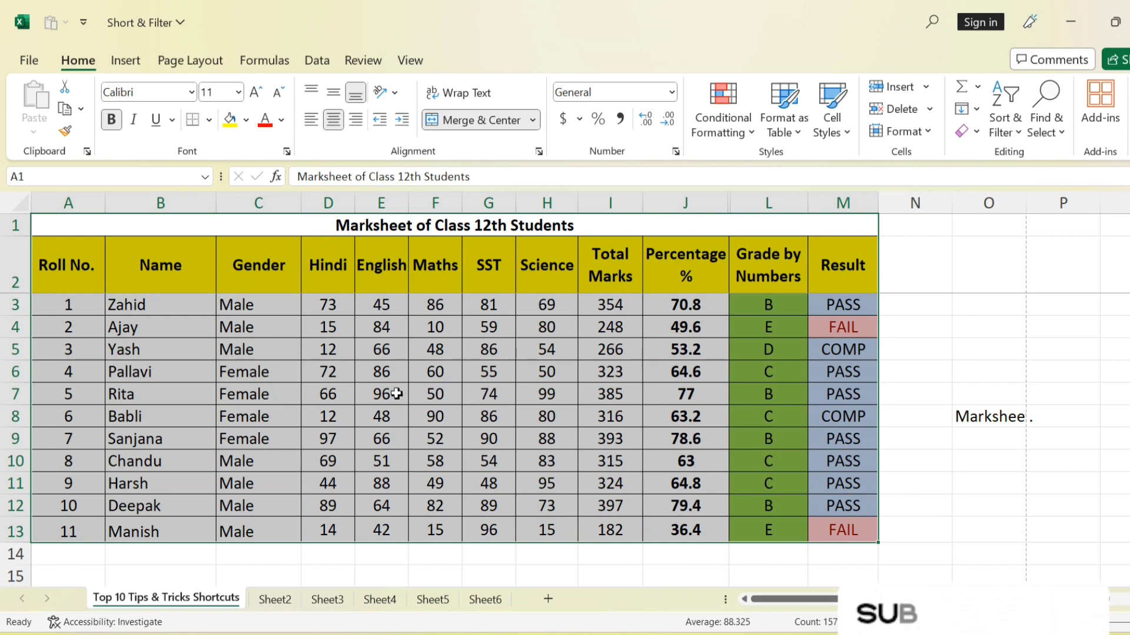
pyautogui.click(280, 301)
pyautogui.moveTo(281, 301); pyautogui.dragTo(297, 531)
pyautogui.moveTo(285, 307); pyautogui.dragTo(297, 531)
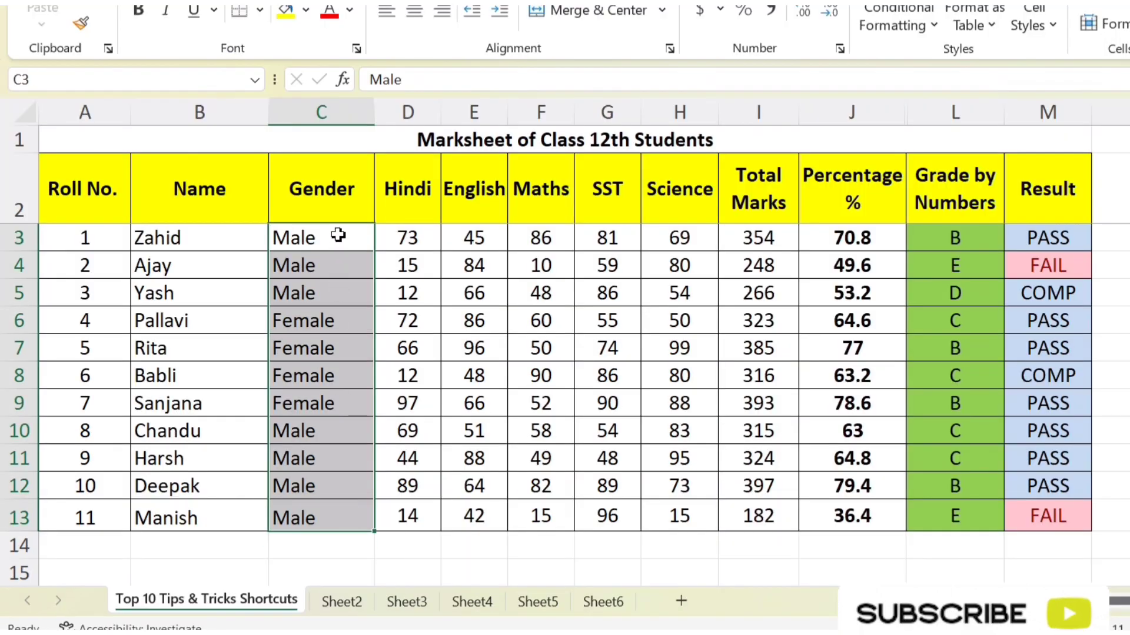
pyautogui.moveTo(339, 231); pyautogui.dragTo(337, 521)
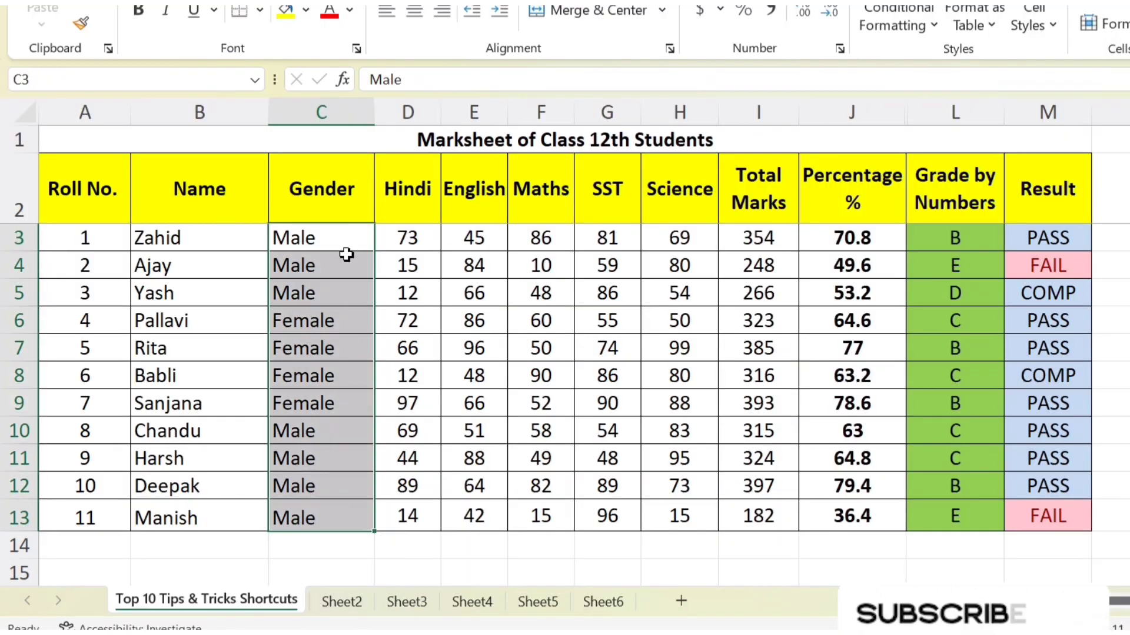
# - Apply filters to the marksheet's header row, starting from the Gender heading in C2
pyautogui.click(357, 206)
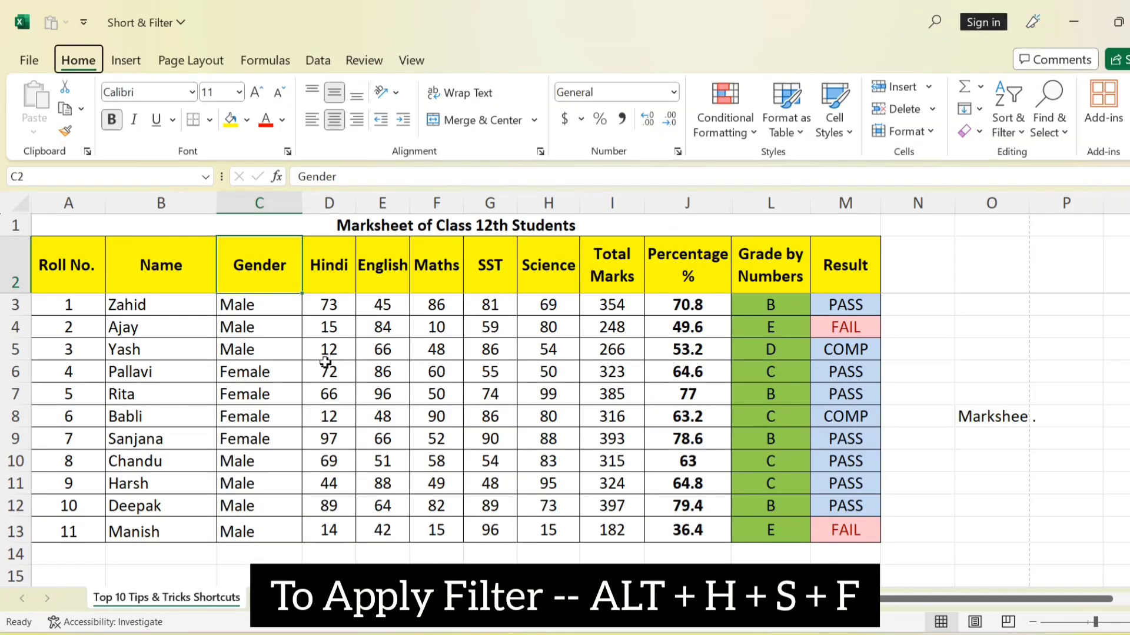
pyautogui.hotkey('alt', 'h')
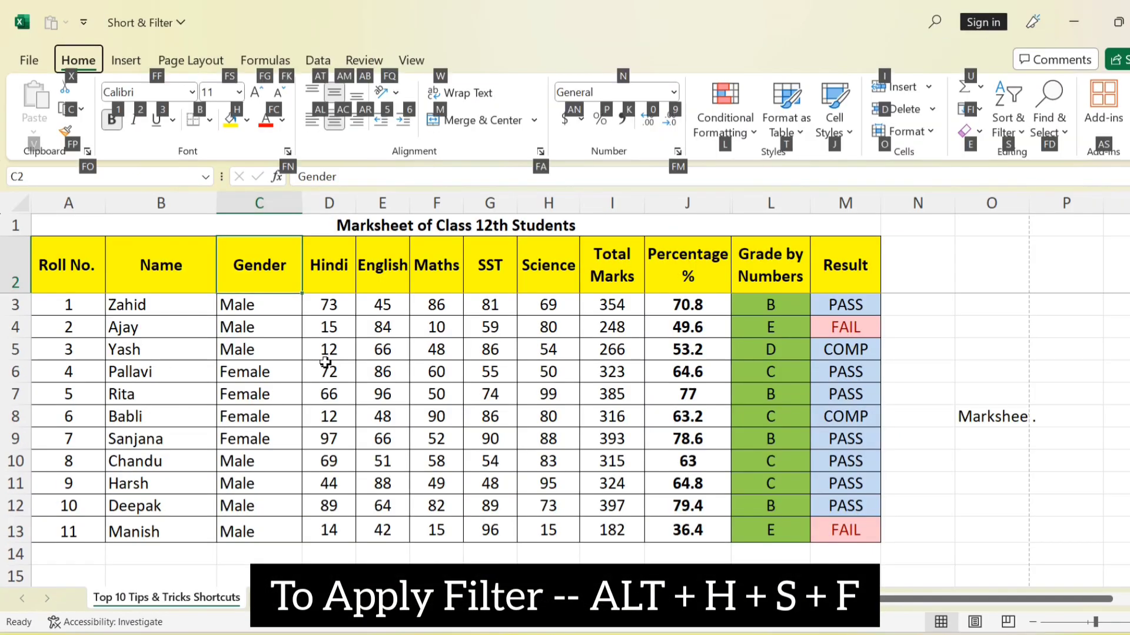
pyautogui.press('s')
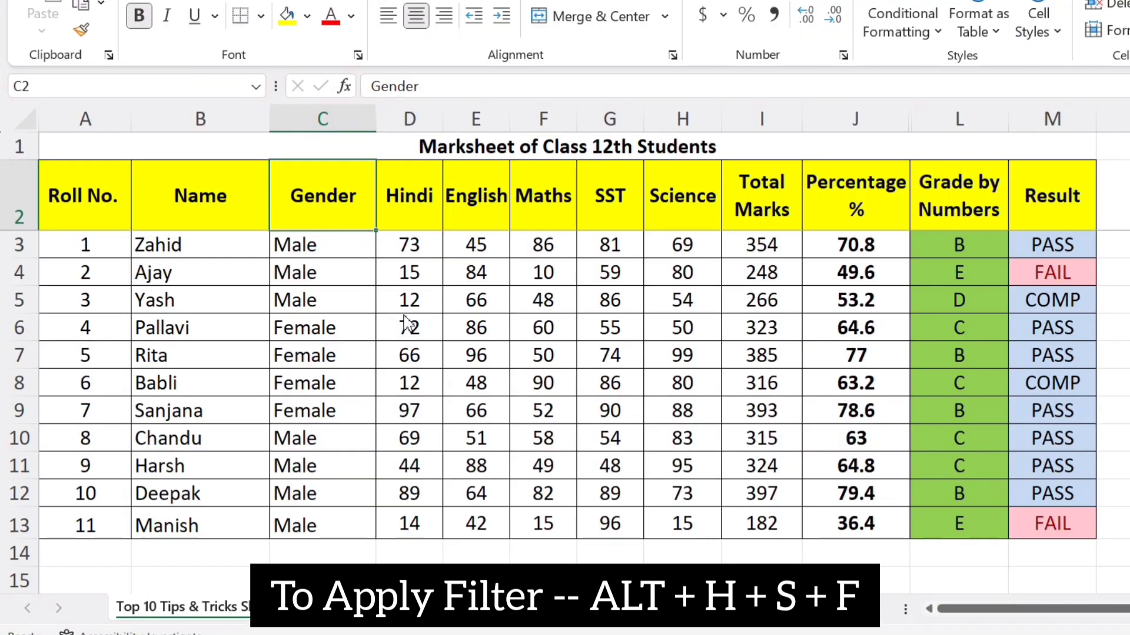
pyautogui.press('f')
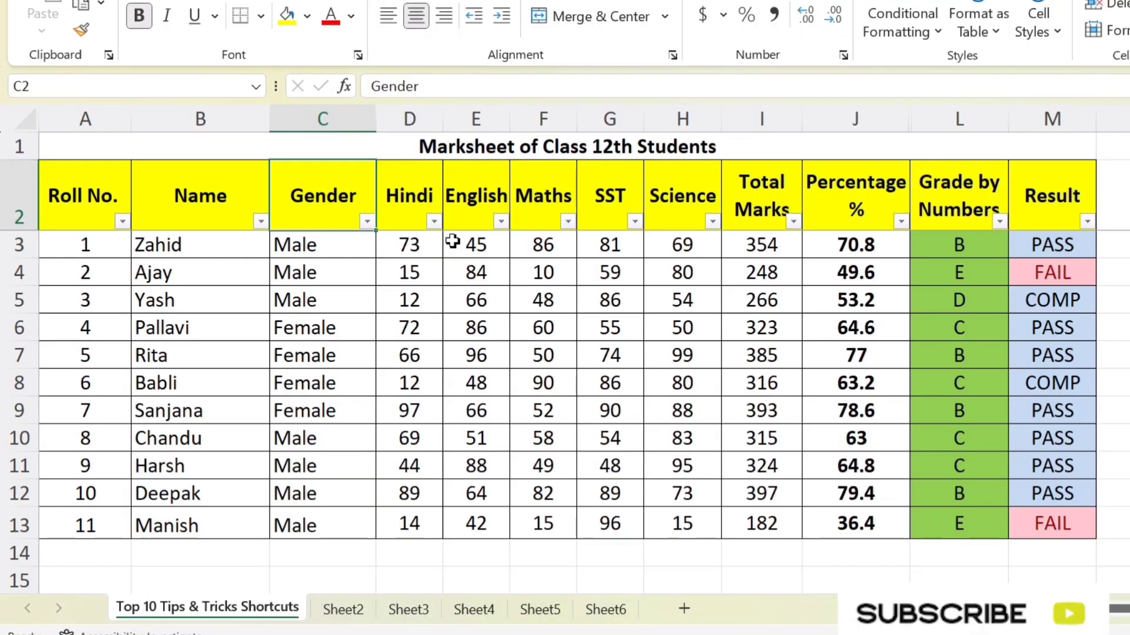
# - Filter the Gender column to show only Female students
pyautogui.click(368, 222)
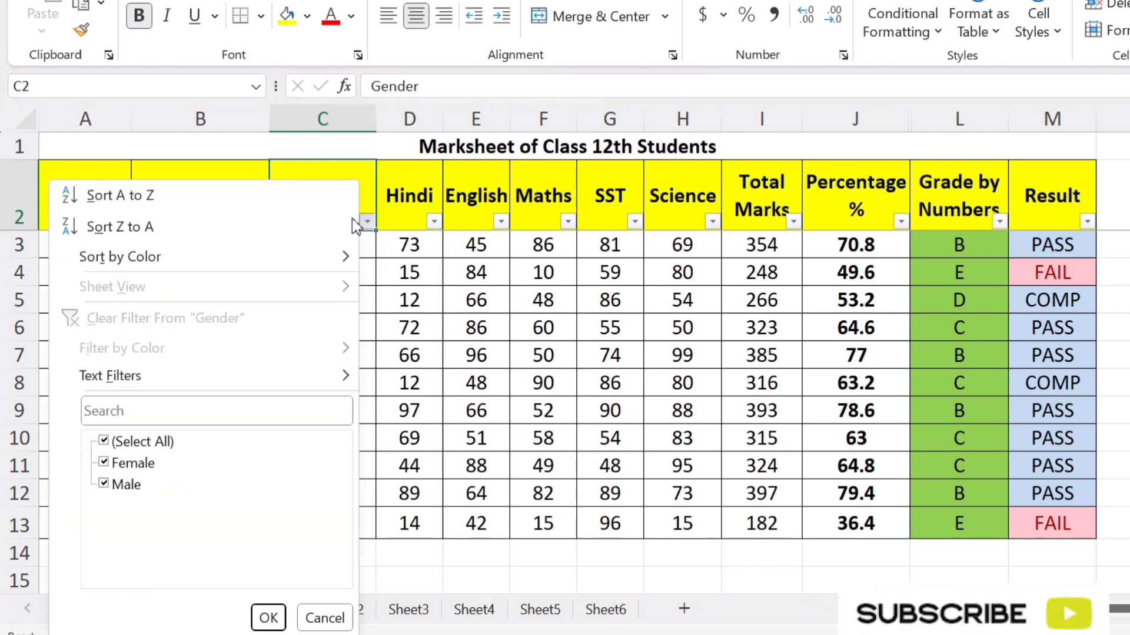
pyautogui.click(140, 442)
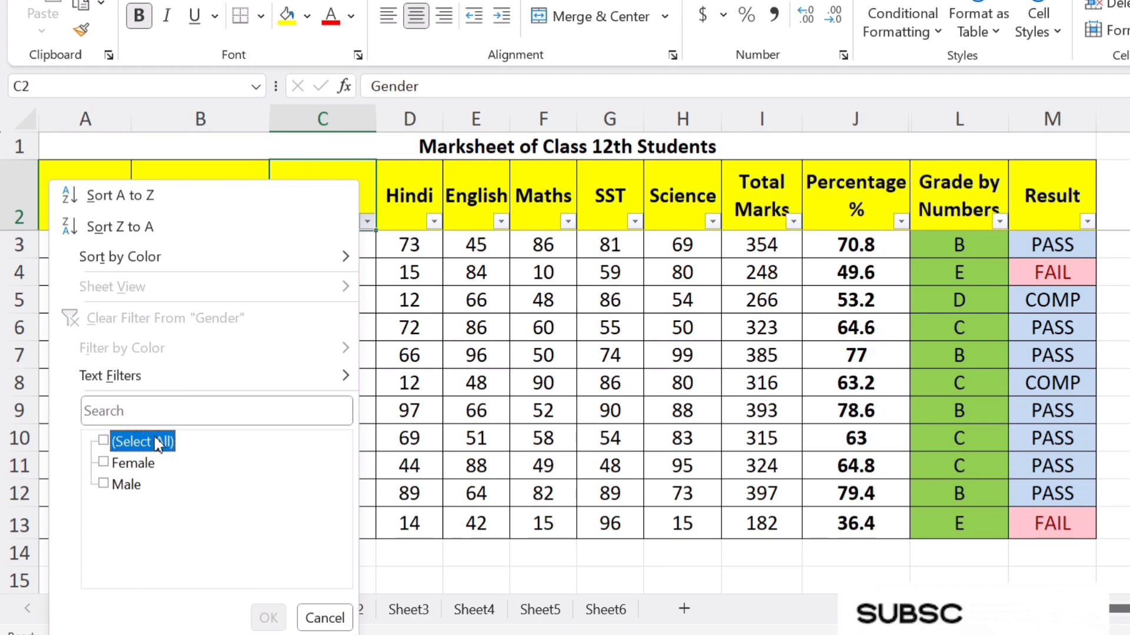
pyautogui.click(104, 463)
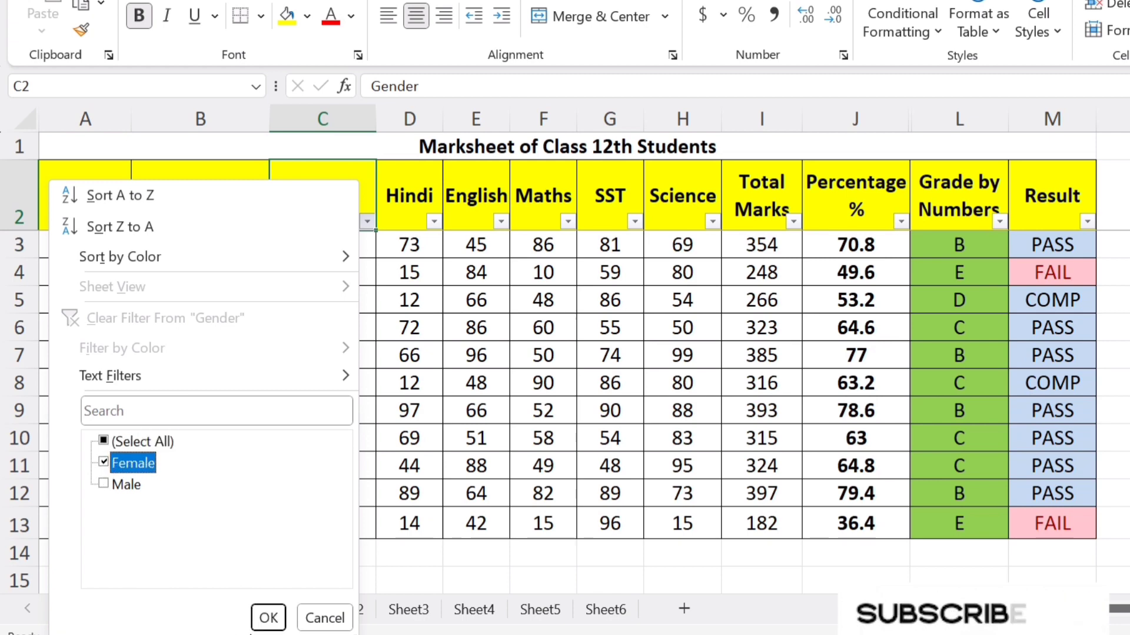
pyautogui.click(268, 618)
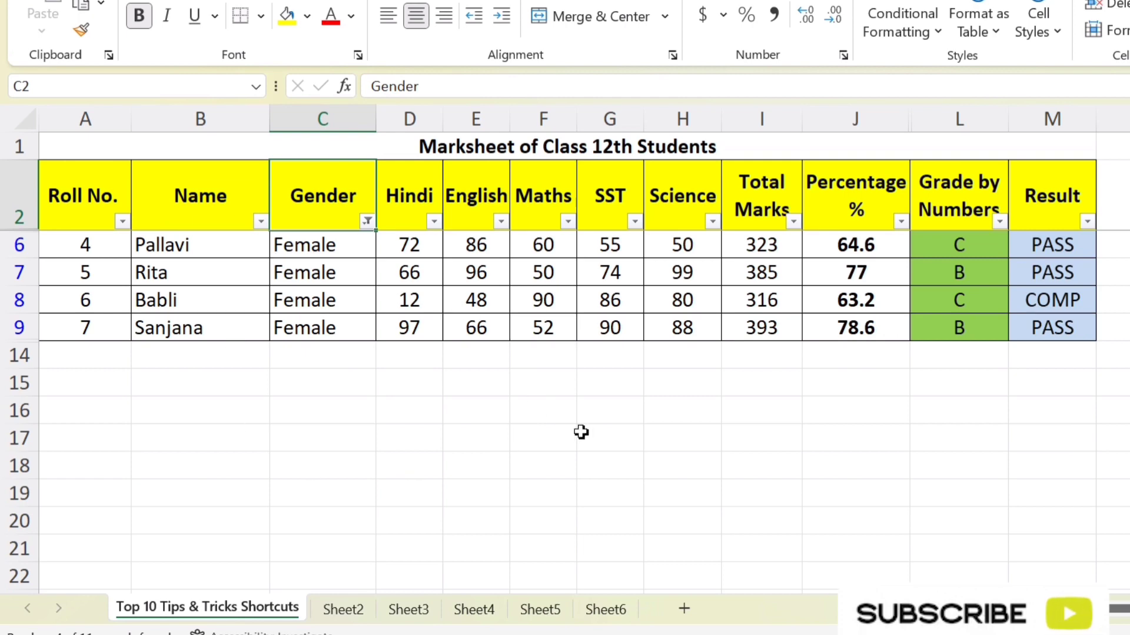
# - Reset the Gender filter to Select All so it includes both Female and Male students
pyautogui.click(368, 222)
pyautogui.click(134, 443)
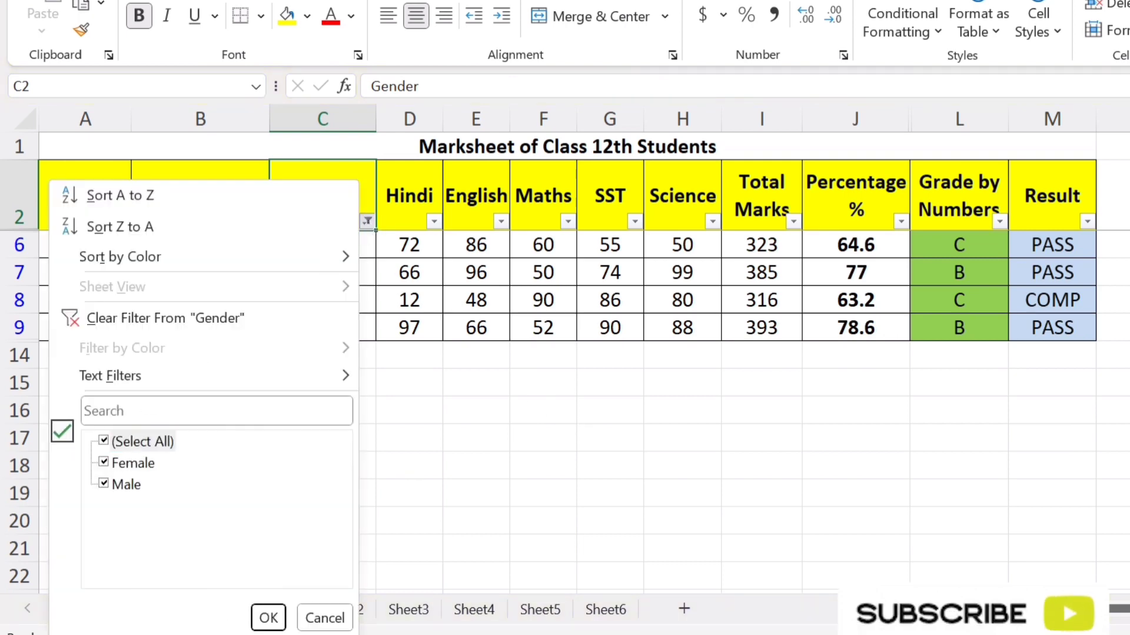
pyautogui.click(267, 617)
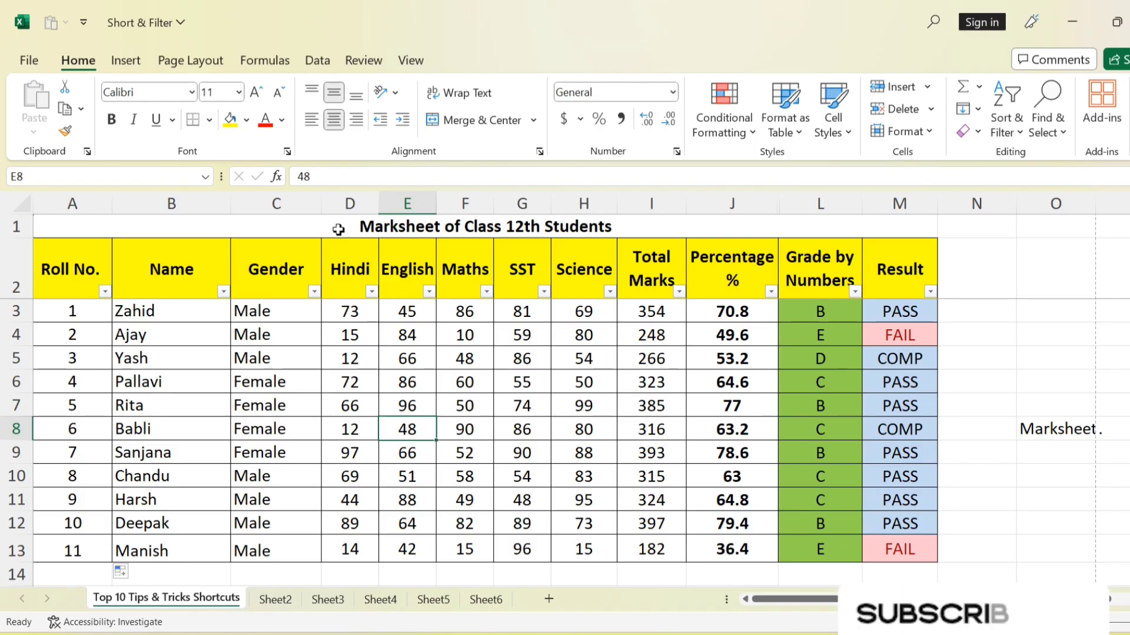
# - Examine the marksheet range, then individual columns A to E and rows 8 and 9
pyautogui.moveTo(339, 229); pyautogui.dragTo(386, 546)
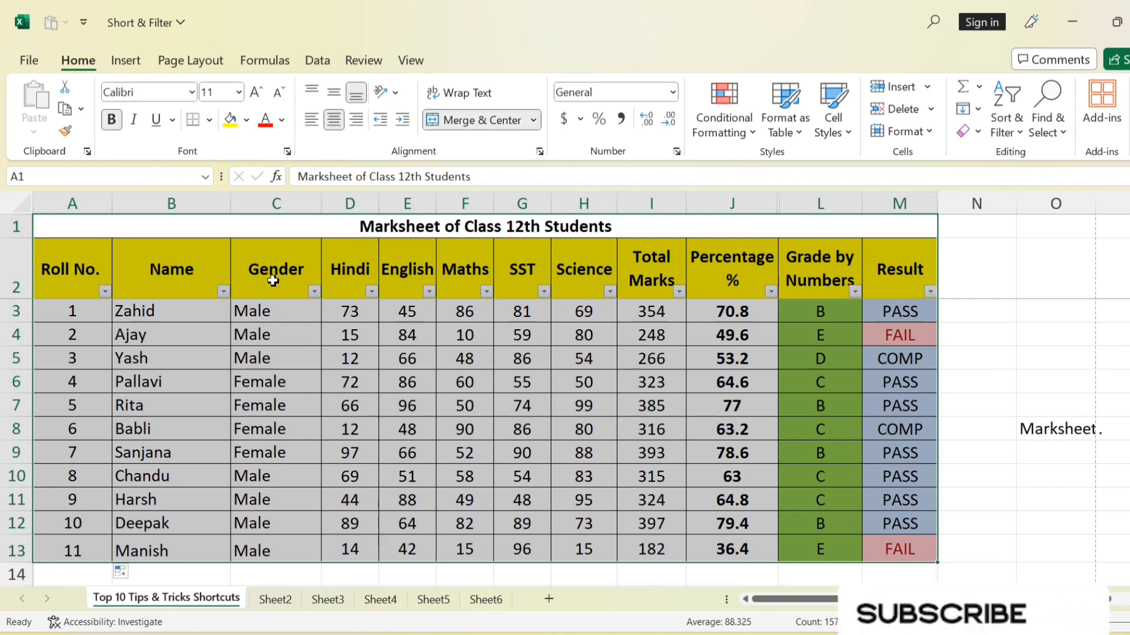
pyautogui.click(288, 204)
pyautogui.click(353, 203)
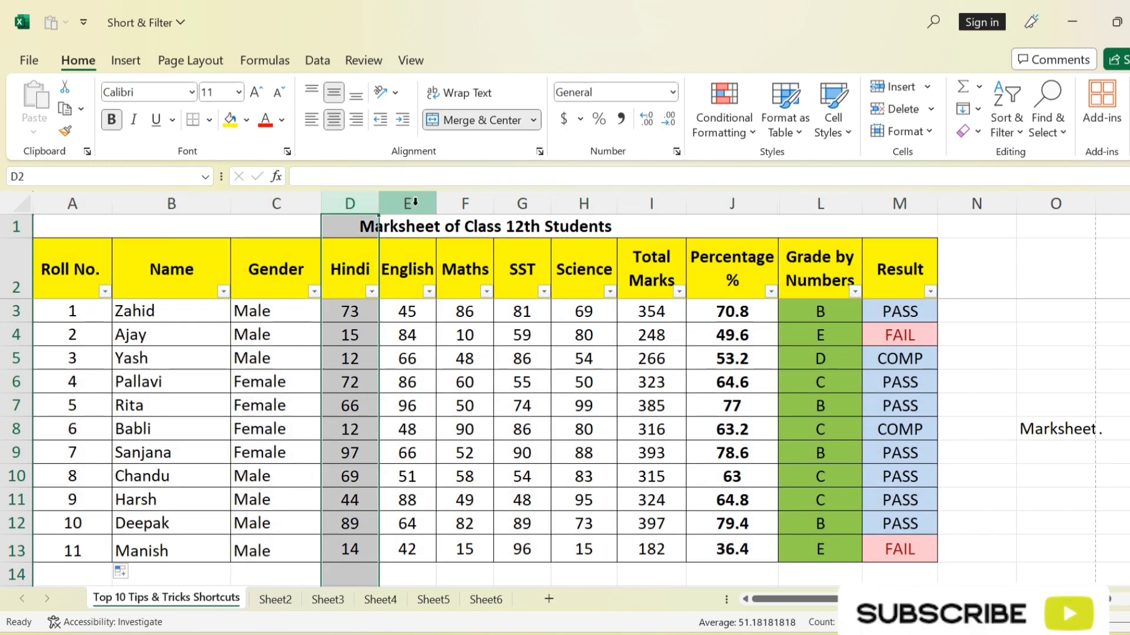
pyautogui.click(407, 203)
pyautogui.click(89, 203)
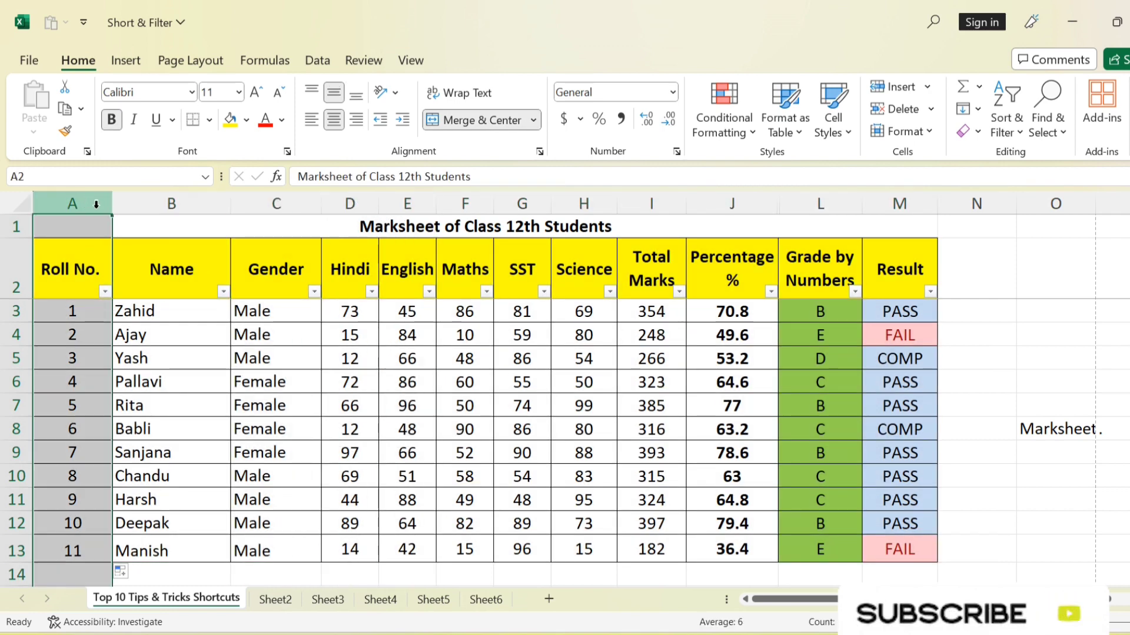
pyautogui.click(172, 203)
pyautogui.click(276, 203)
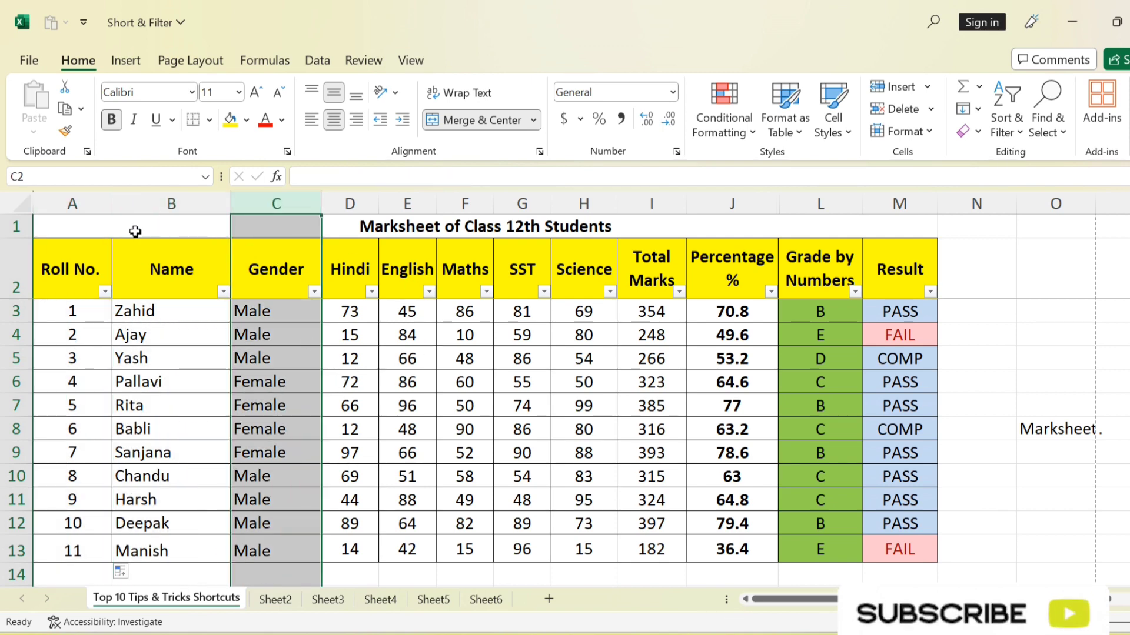
pyautogui.click(310, 303)
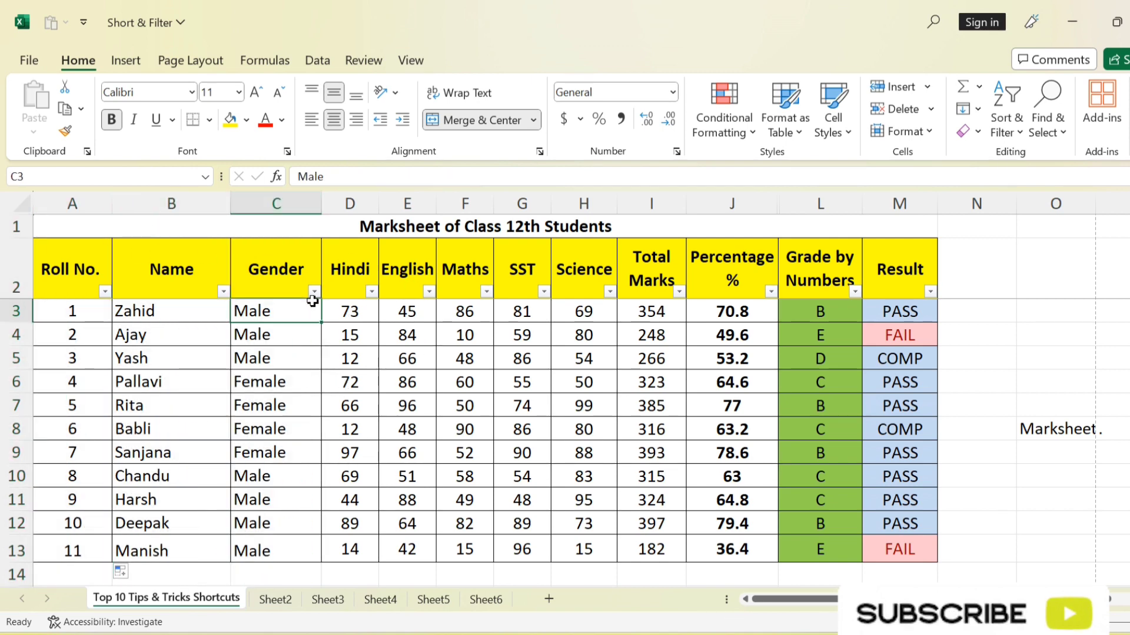
pyautogui.click(194, 203)
pyautogui.click(17, 429)
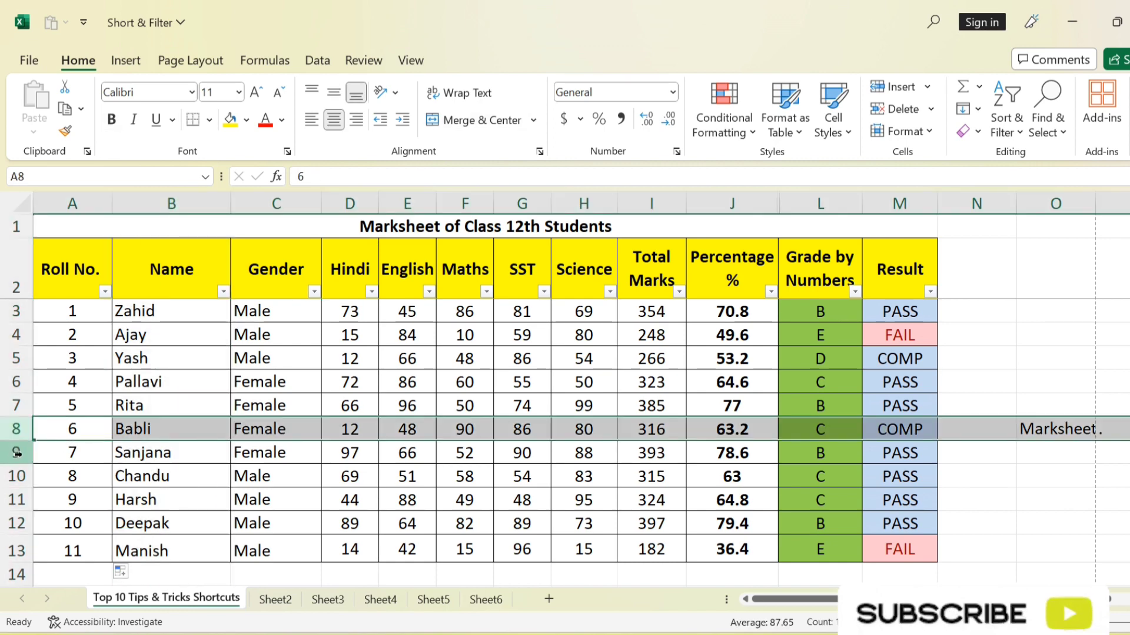
pyautogui.click(16, 452)
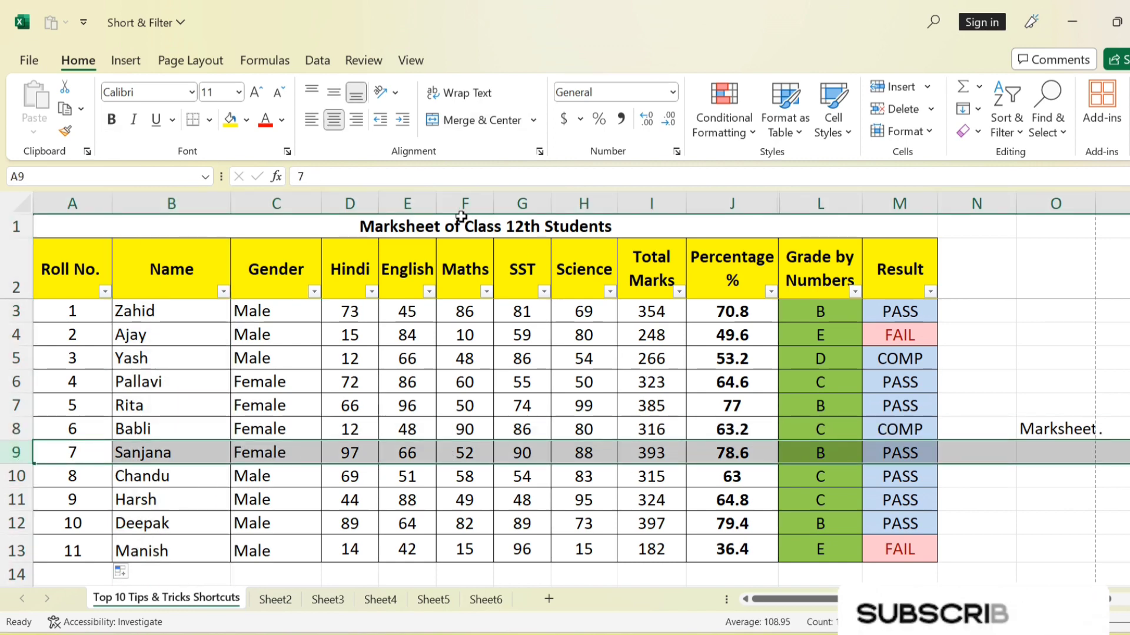
# - Copy the whole marksheet range A1:M13 and paste it transposed below the table, starting at cell A15
pyautogui.moveTo(444, 230); pyautogui.dragTo(451, 545)
pyautogui.hotkey('ctrl', 'c')
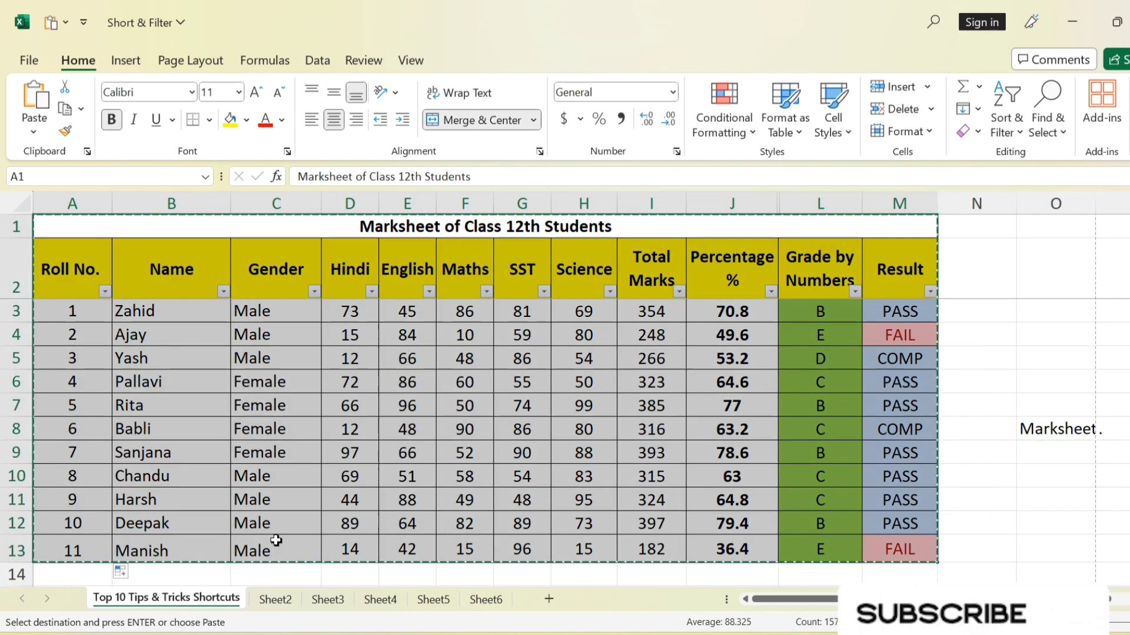
pyautogui.scroll(-2, 235, 514)
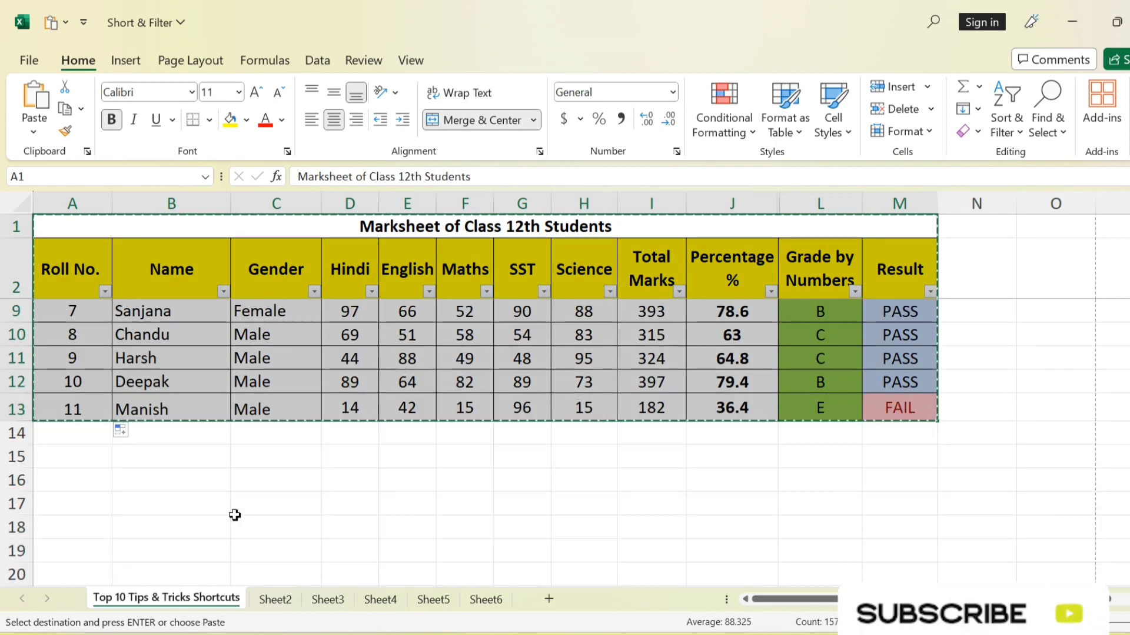
pyautogui.click(88, 459)
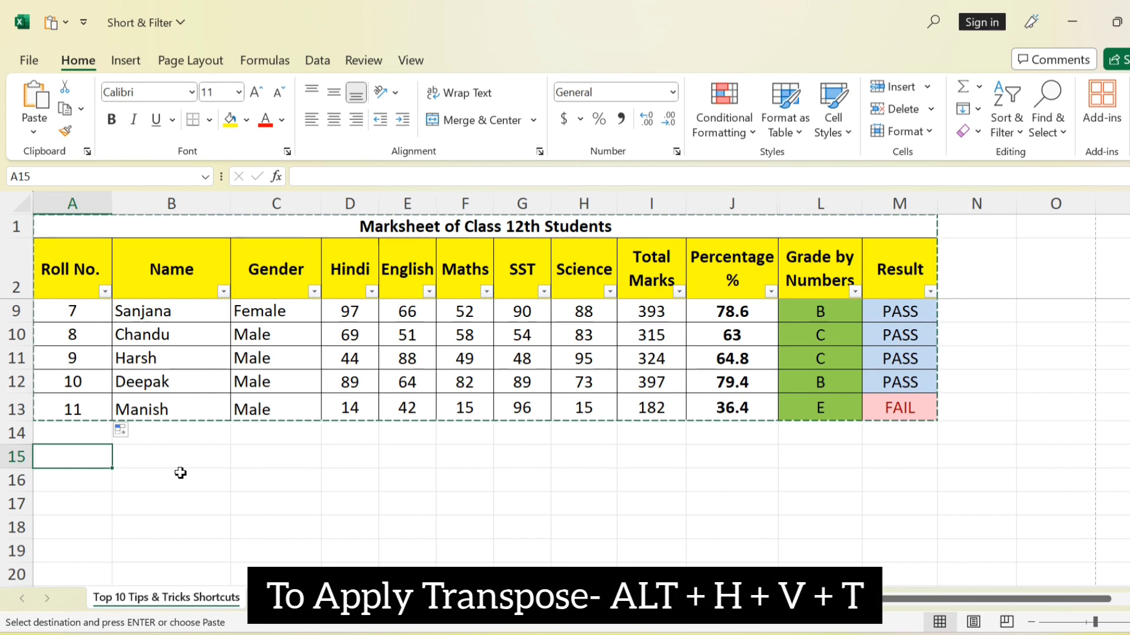
pyautogui.press('alt')
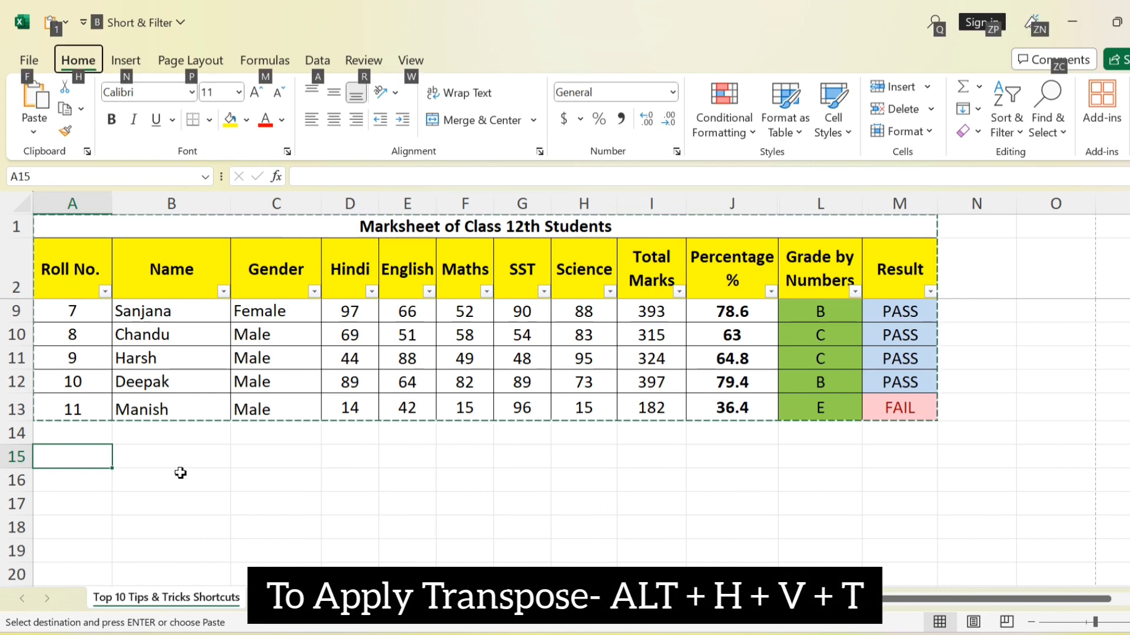
pyautogui.press('h')
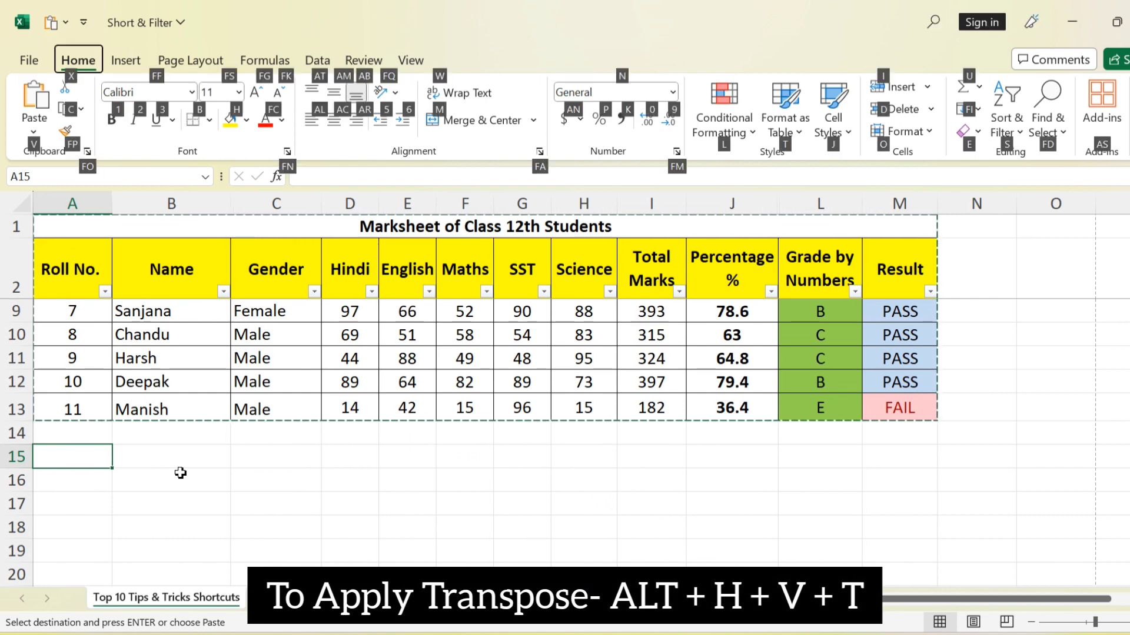
pyautogui.press('v')
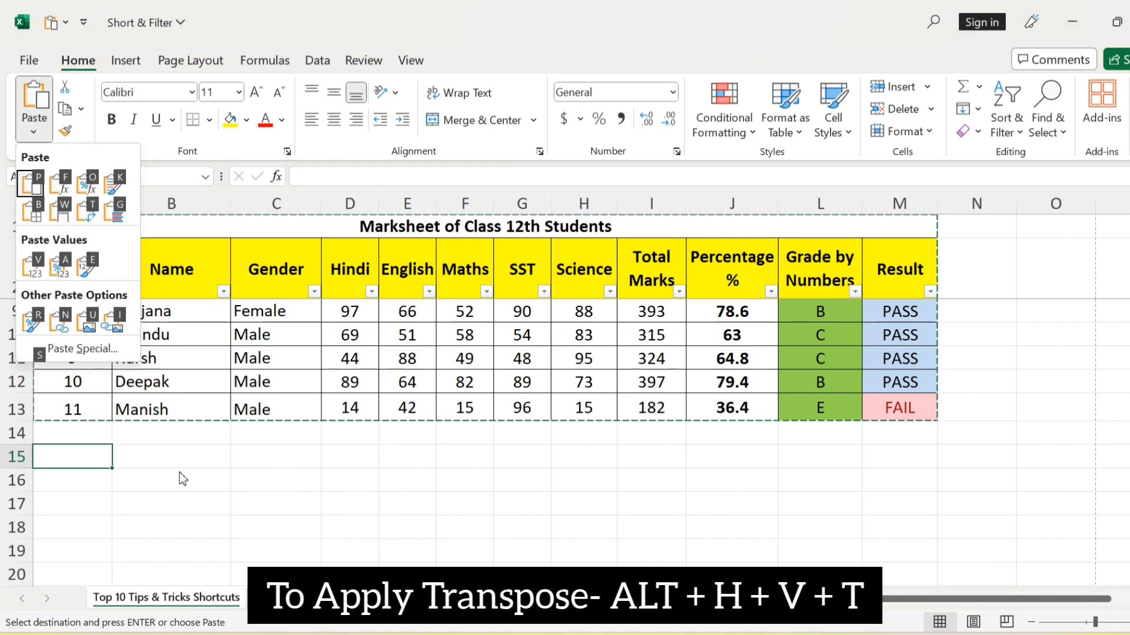
pyautogui.press('t')
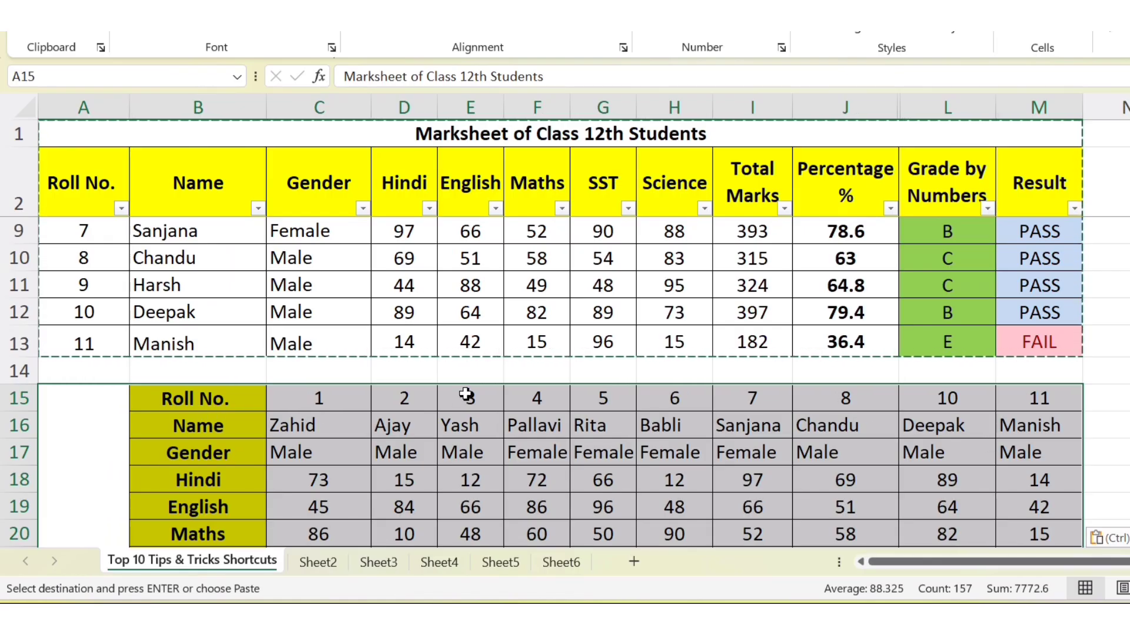
# - Compare the transposed table's row headings from Roll No. to Hindi with the original marksheet's column headings
pyautogui.scroll(-2, 466, 394)
pyautogui.scroll(4, 469, 385)
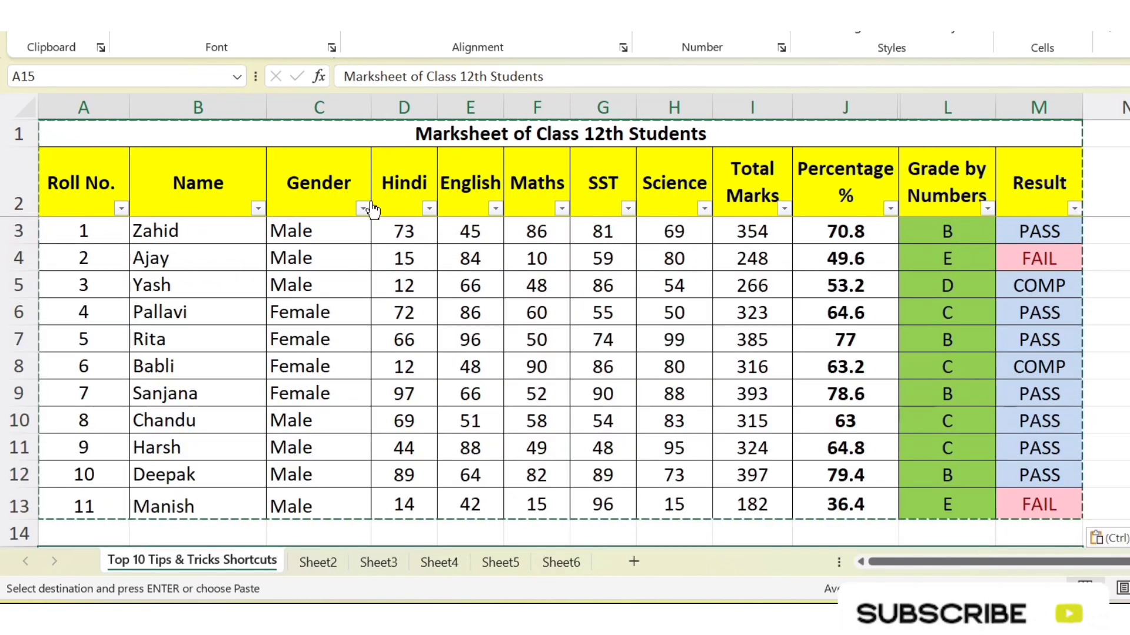
pyautogui.click(330, 107)
pyautogui.scroll(-3, 473, 350)
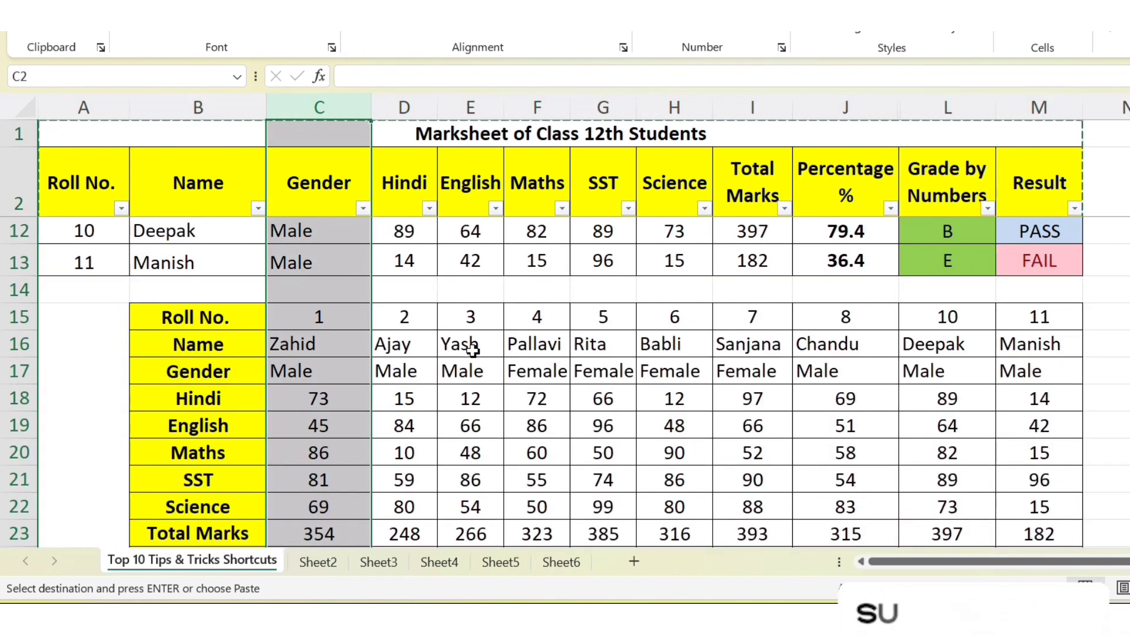
pyautogui.scroll(-1, 473, 350)
pyautogui.scroll(1, 465, 347)
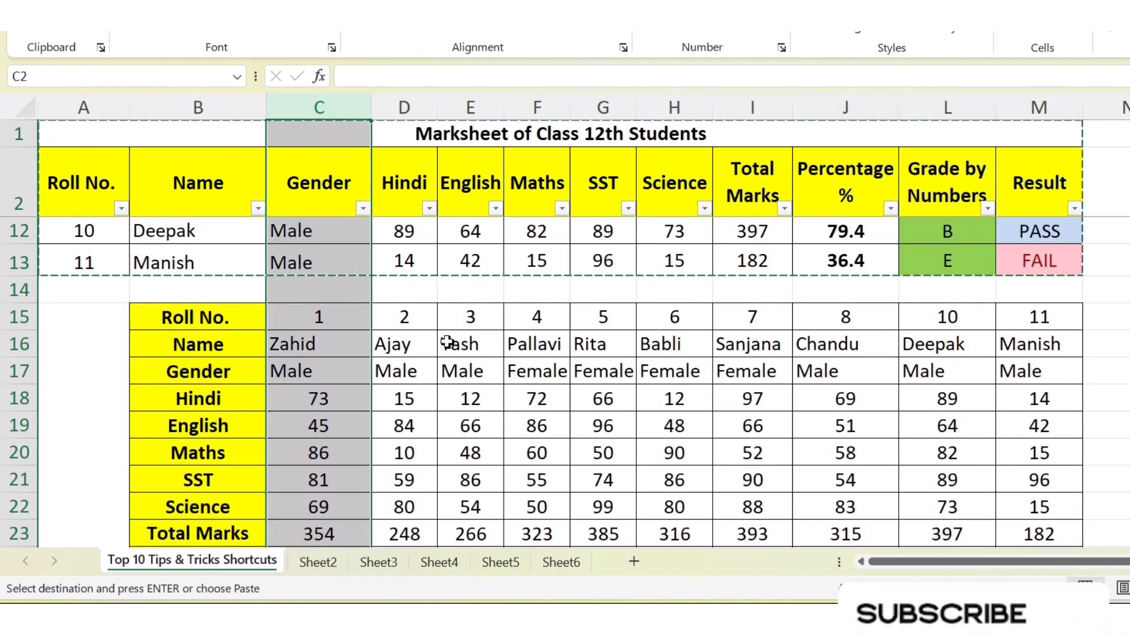
pyautogui.click(211, 320)
pyautogui.click(253, 344)
pyautogui.click(222, 371)
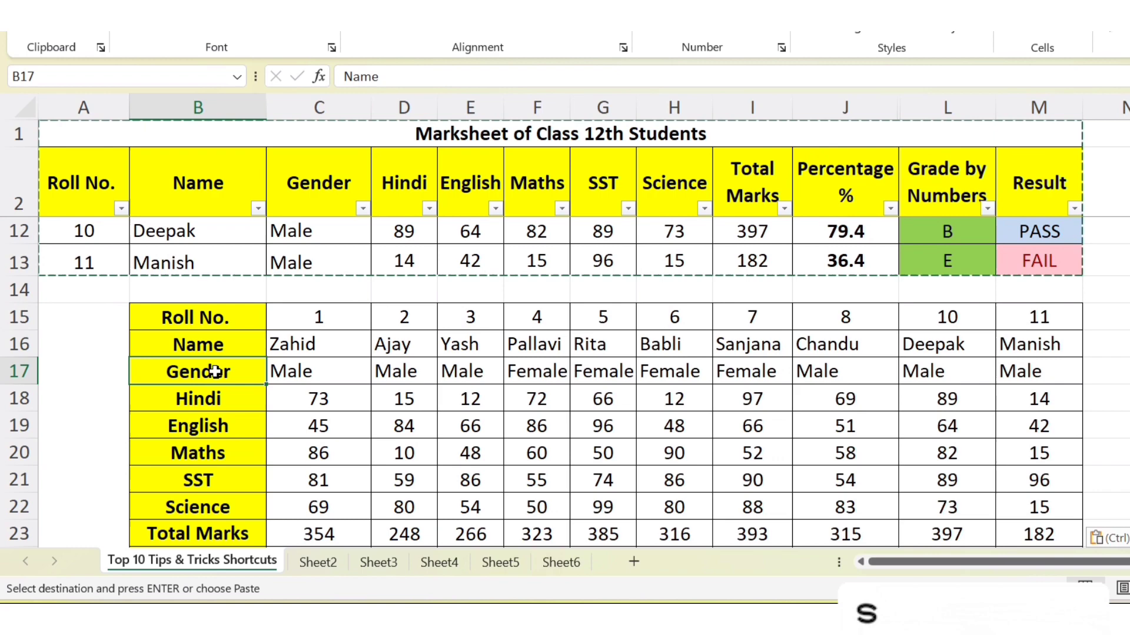
pyautogui.click(219, 404)
pyautogui.scroll(-1, 230, 426)
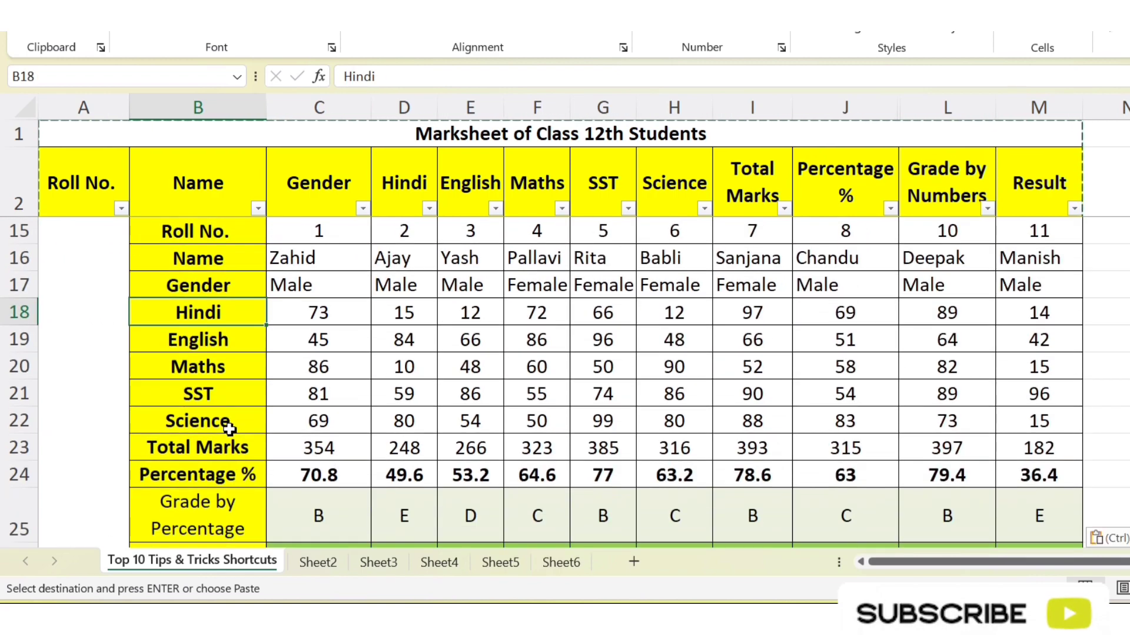
pyautogui.scroll(1, 229, 430)
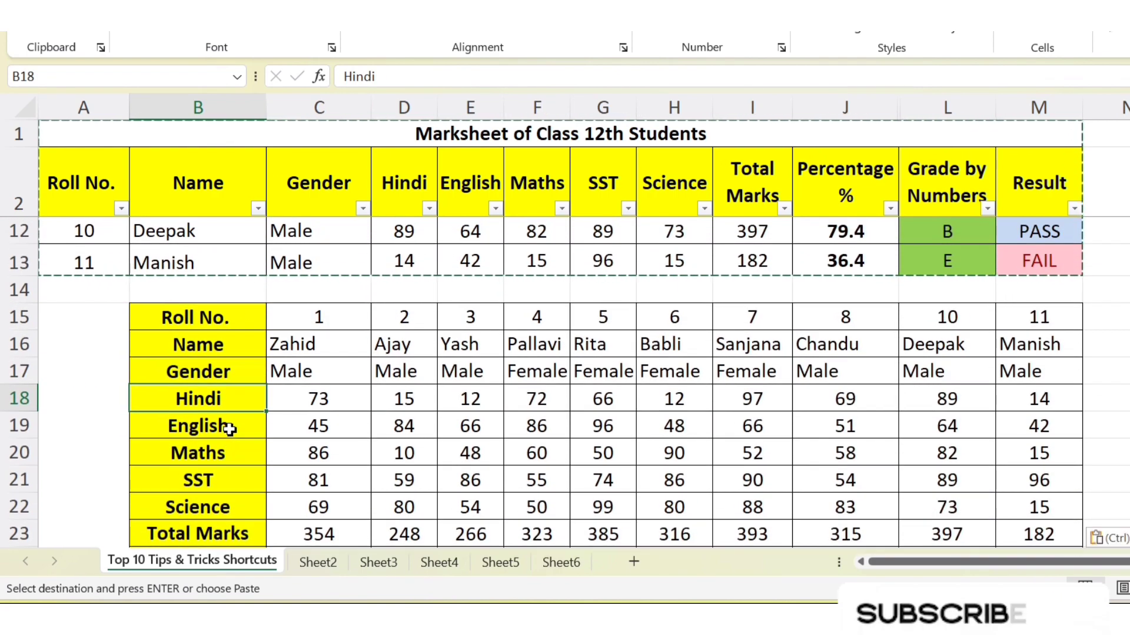